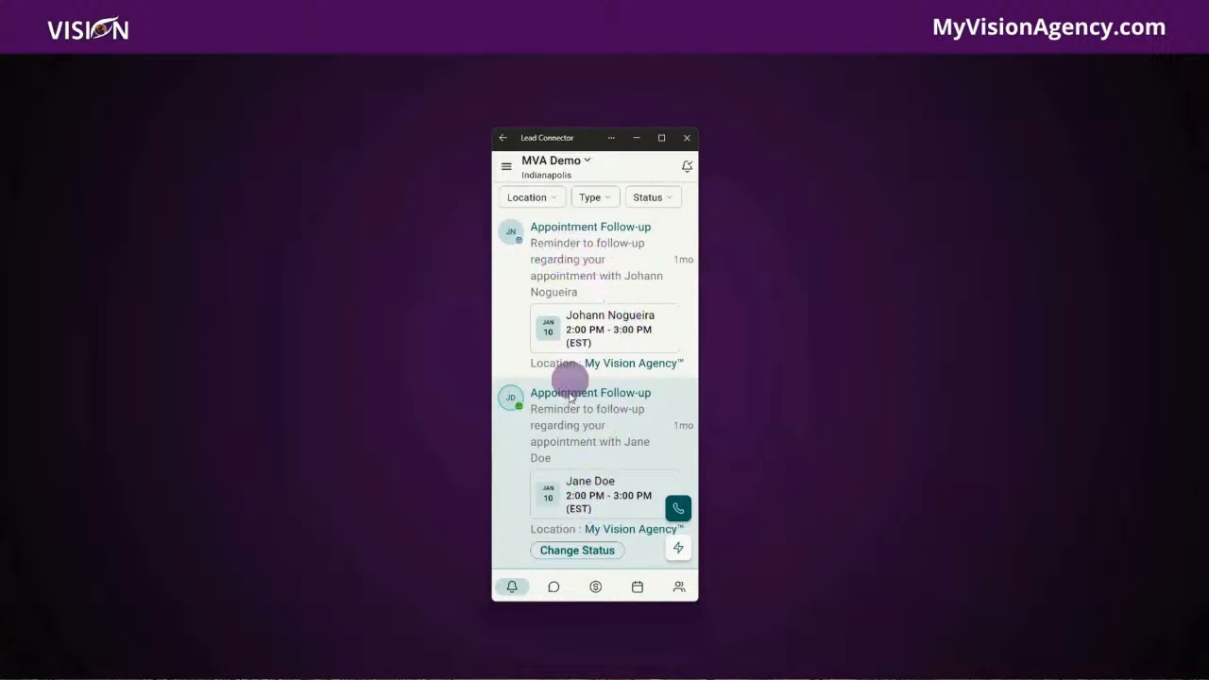
Step: Open Conversations and review the new message or email choices and the quick actions, dismissing both
left_click(555, 588)
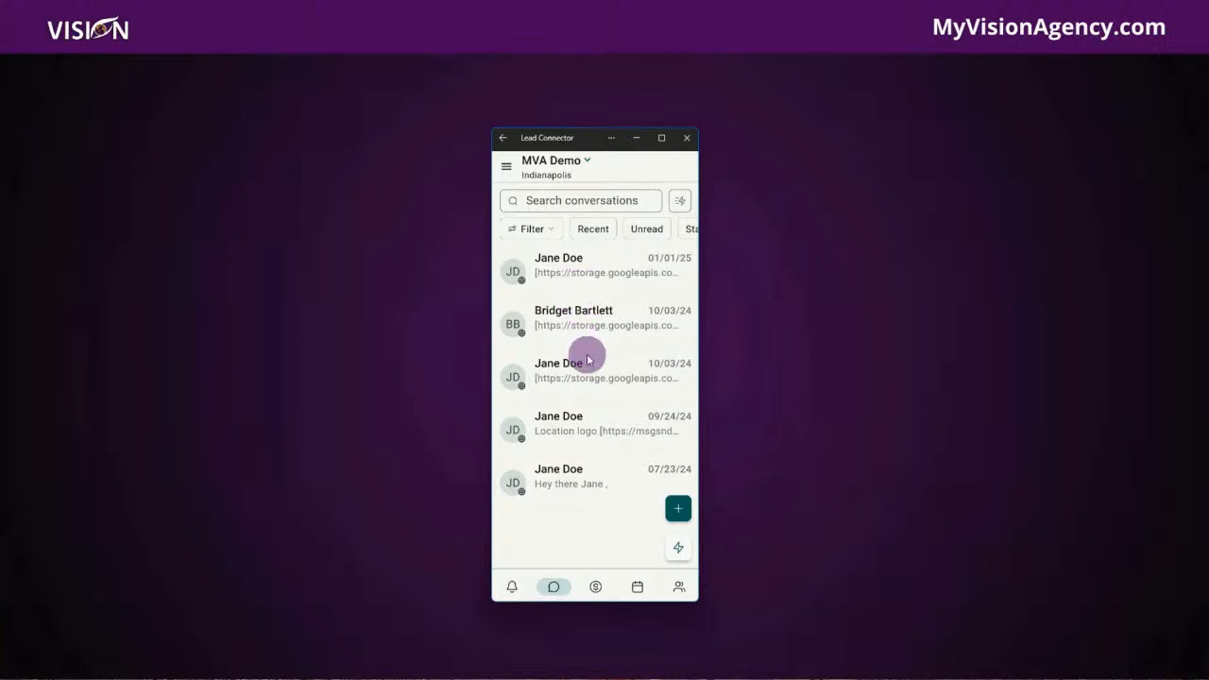
left_click(675, 510)
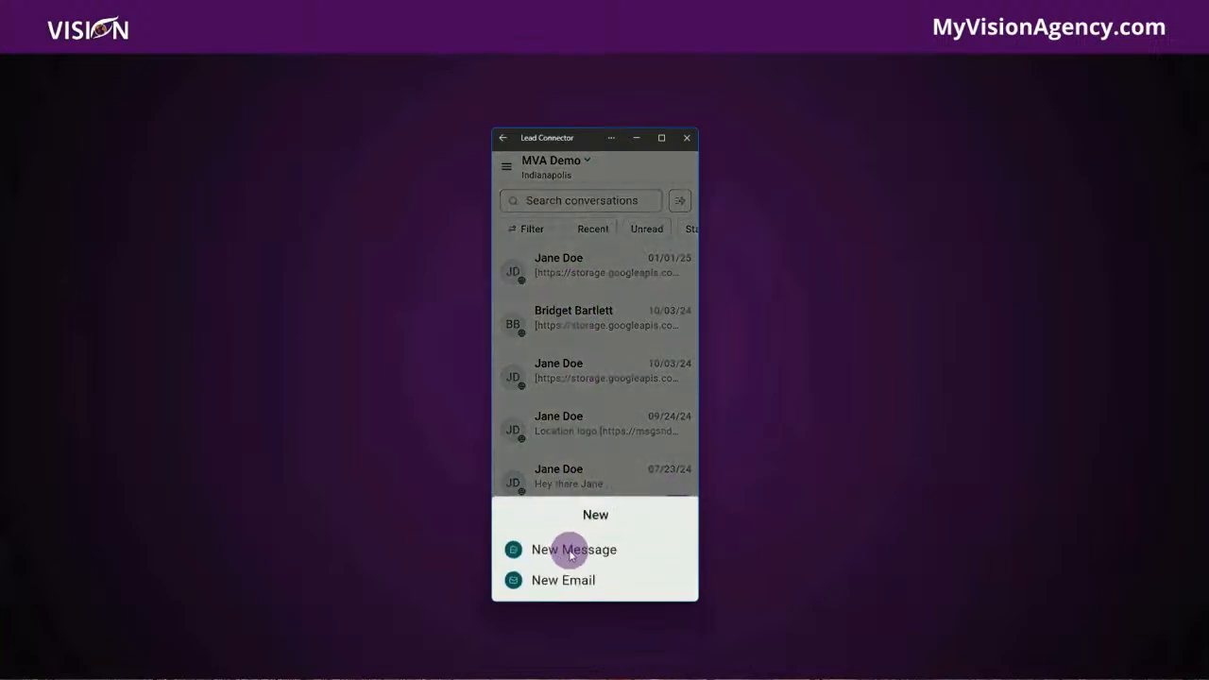
left_click(571, 470)
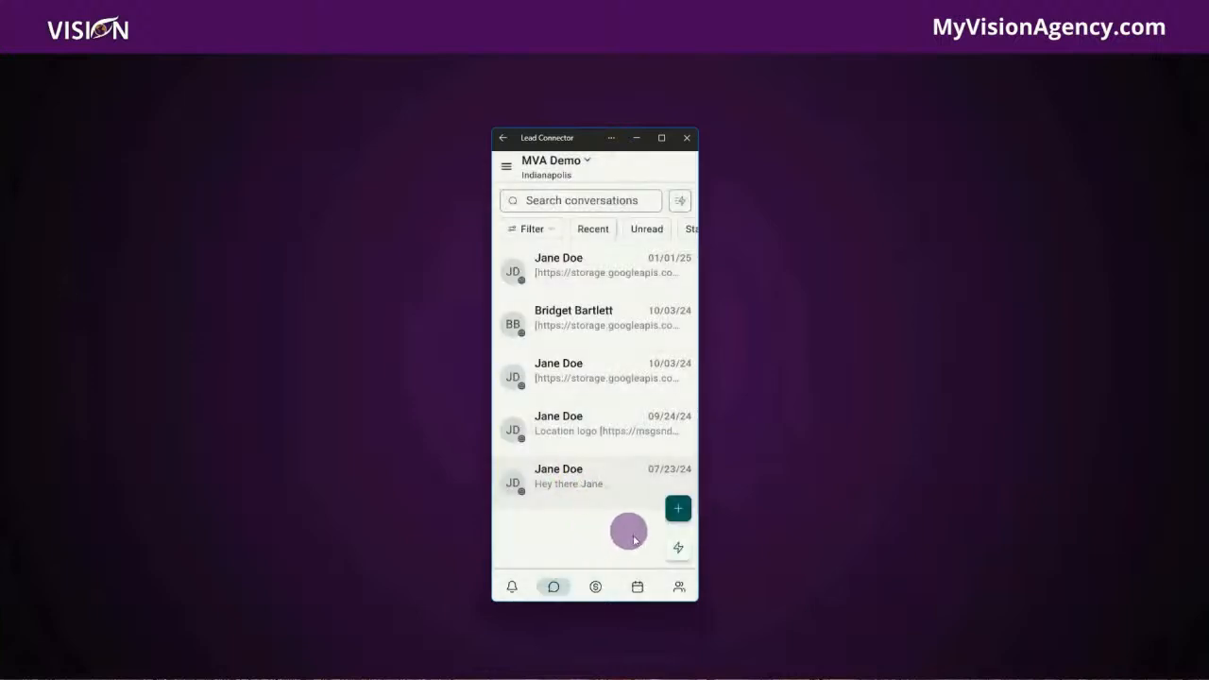
left_click(678, 548)
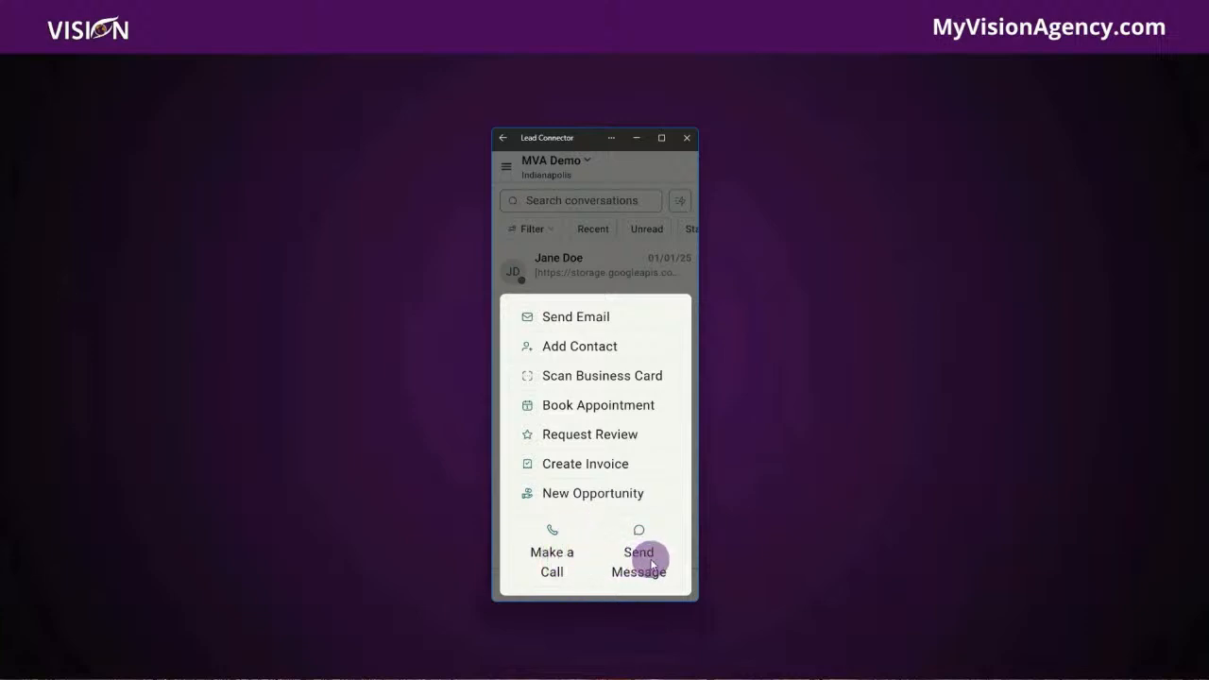
left_click(626, 276)
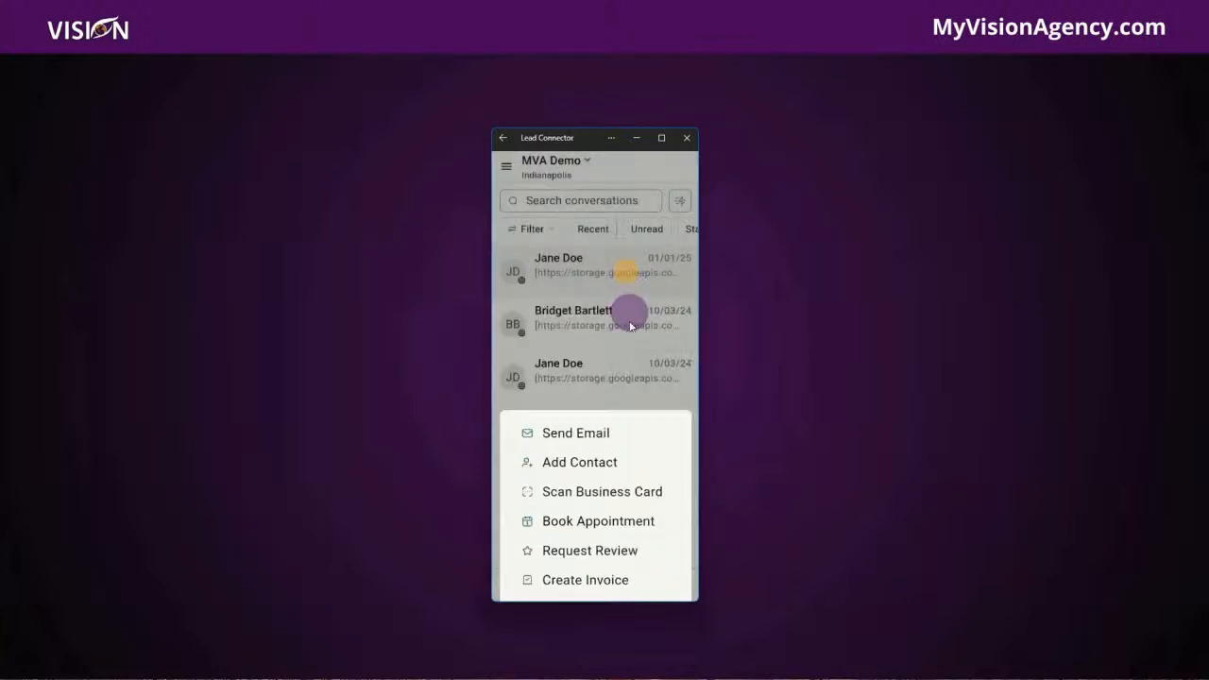
Step: Open the Point of Sale keypad, view its transaction history, and return to the main screen
left_click(596, 588)
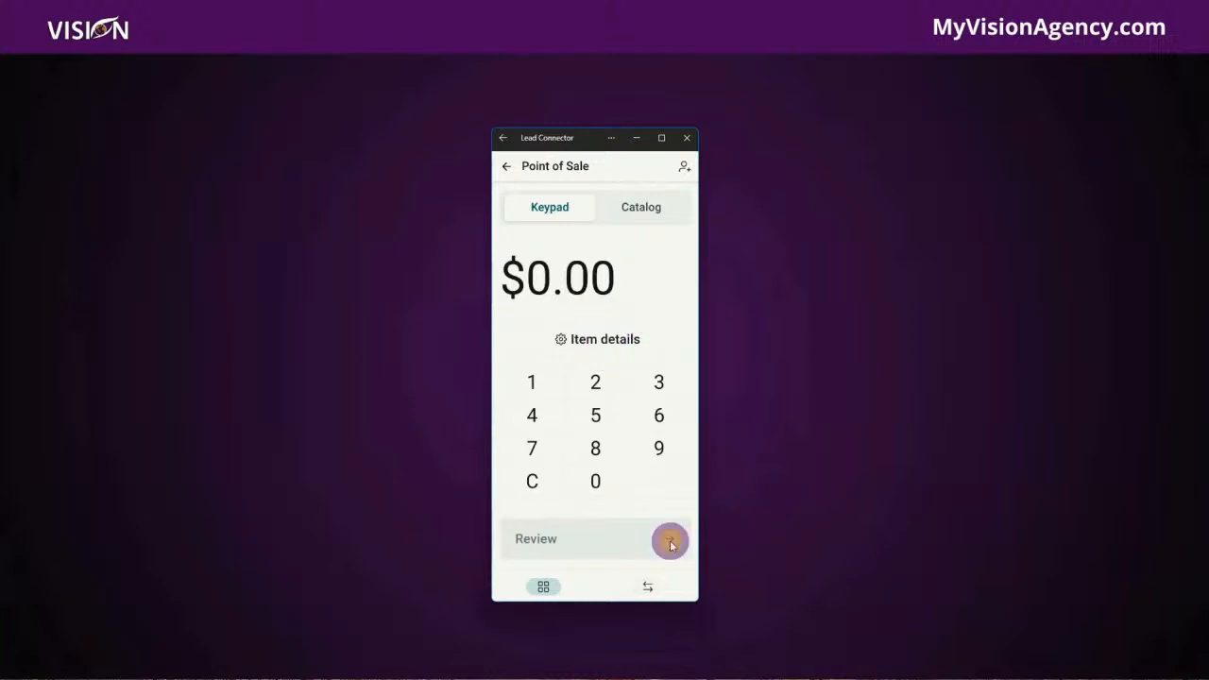
left_click(648, 587)
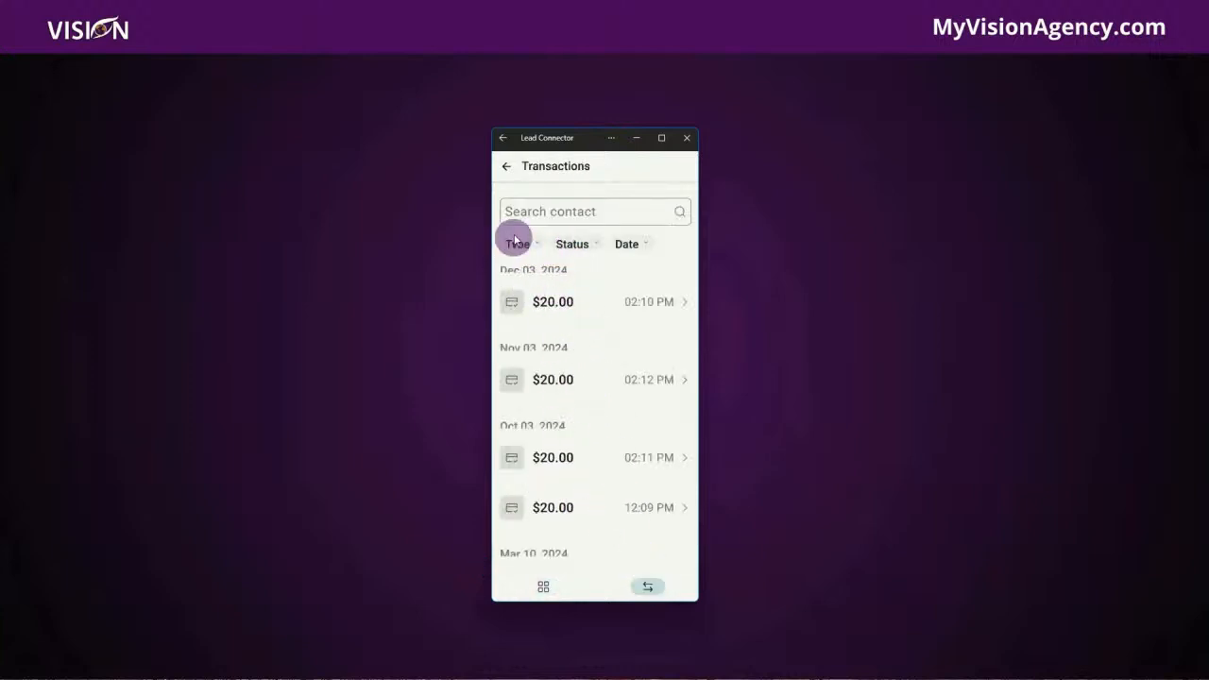
left_click(508, 168)
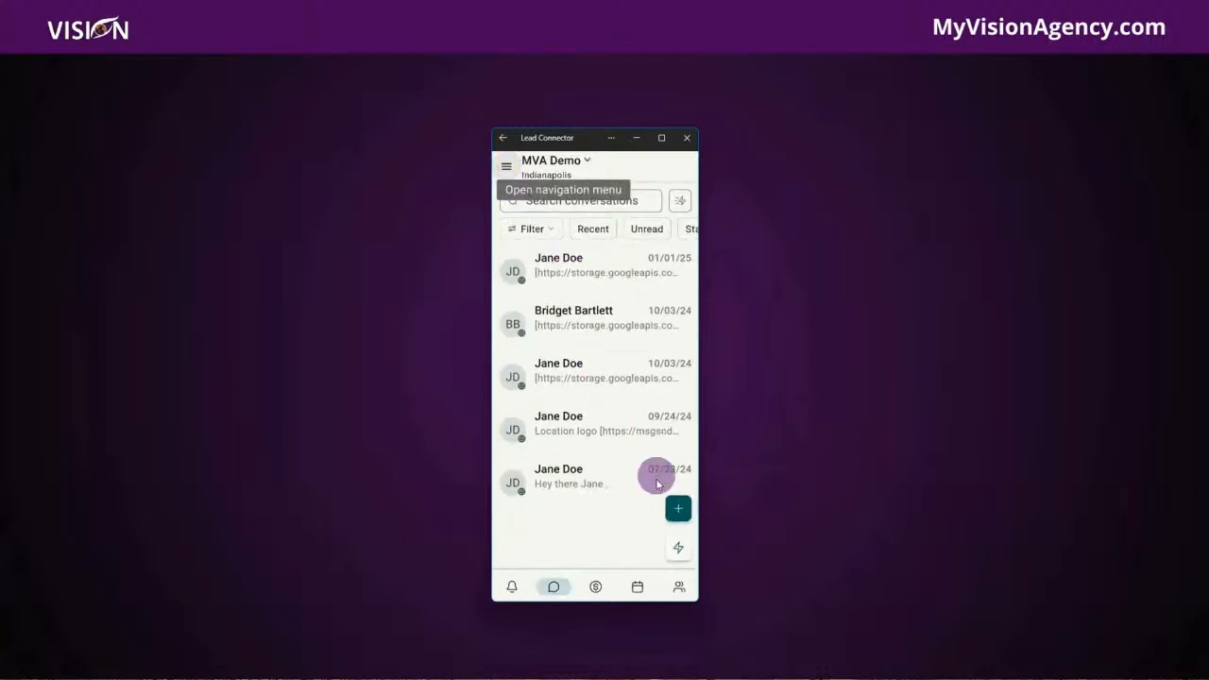
Step: Open the calendar at February 13, 2025 and review its appointment, block time and quick action choices, dismissing them
left_click(635, 588)
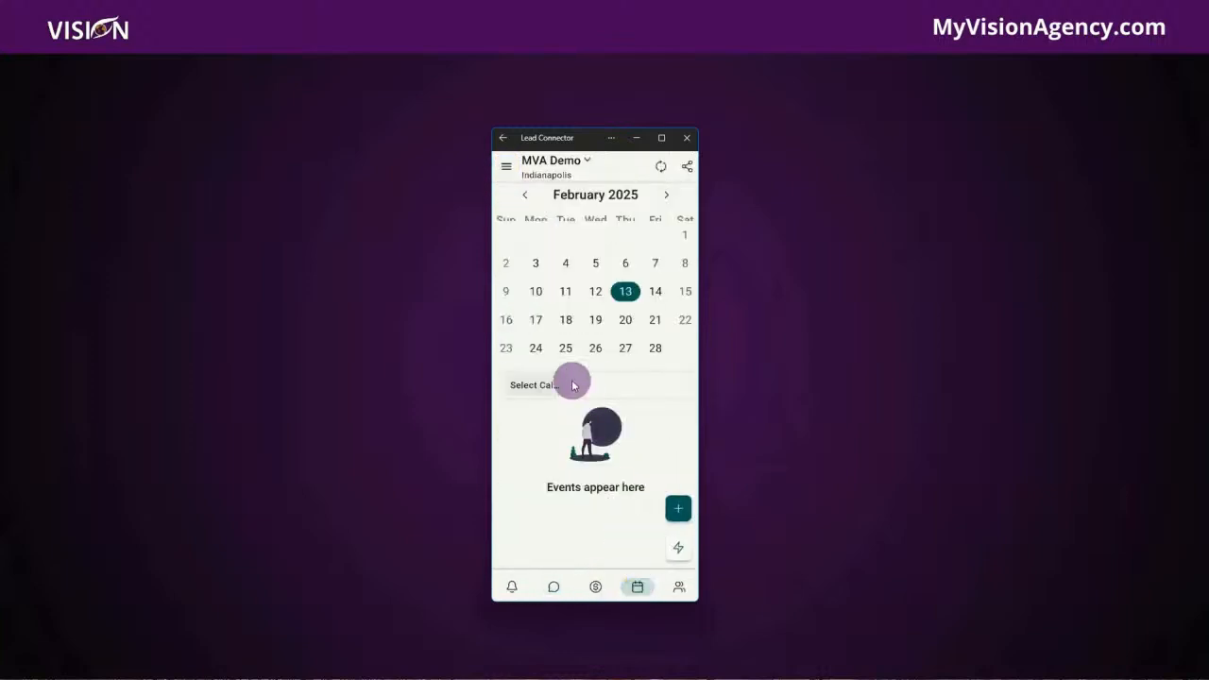
left_click(627, 293)
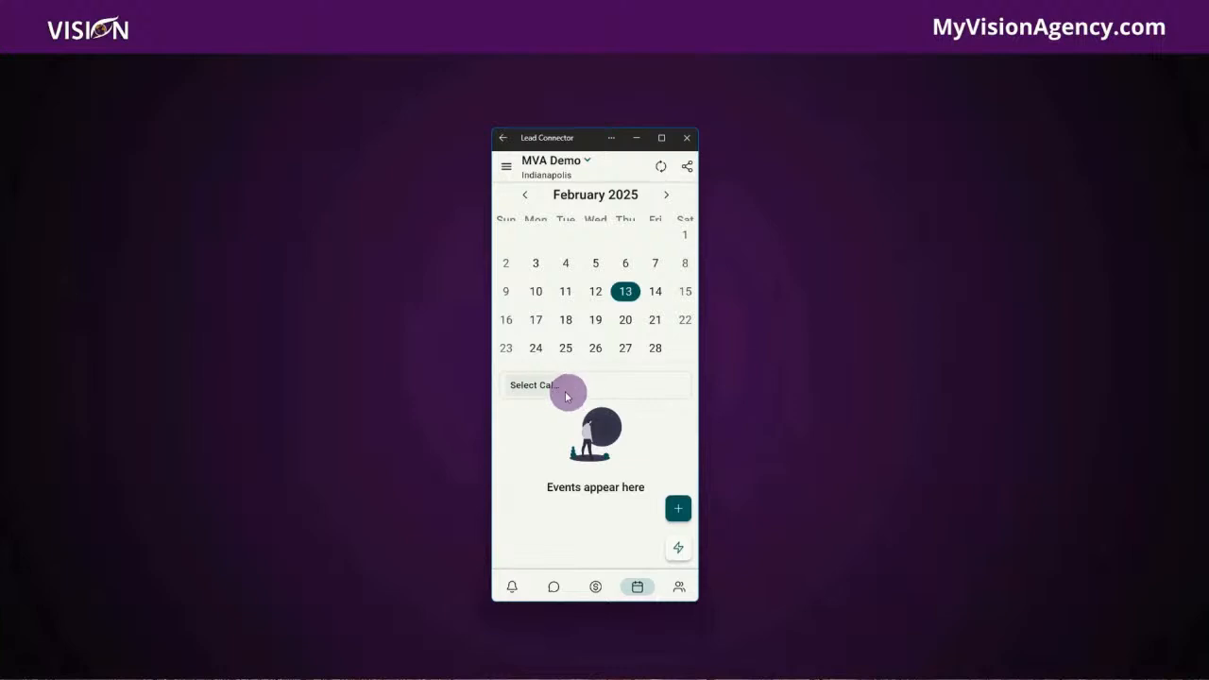
left_click(677, 515)
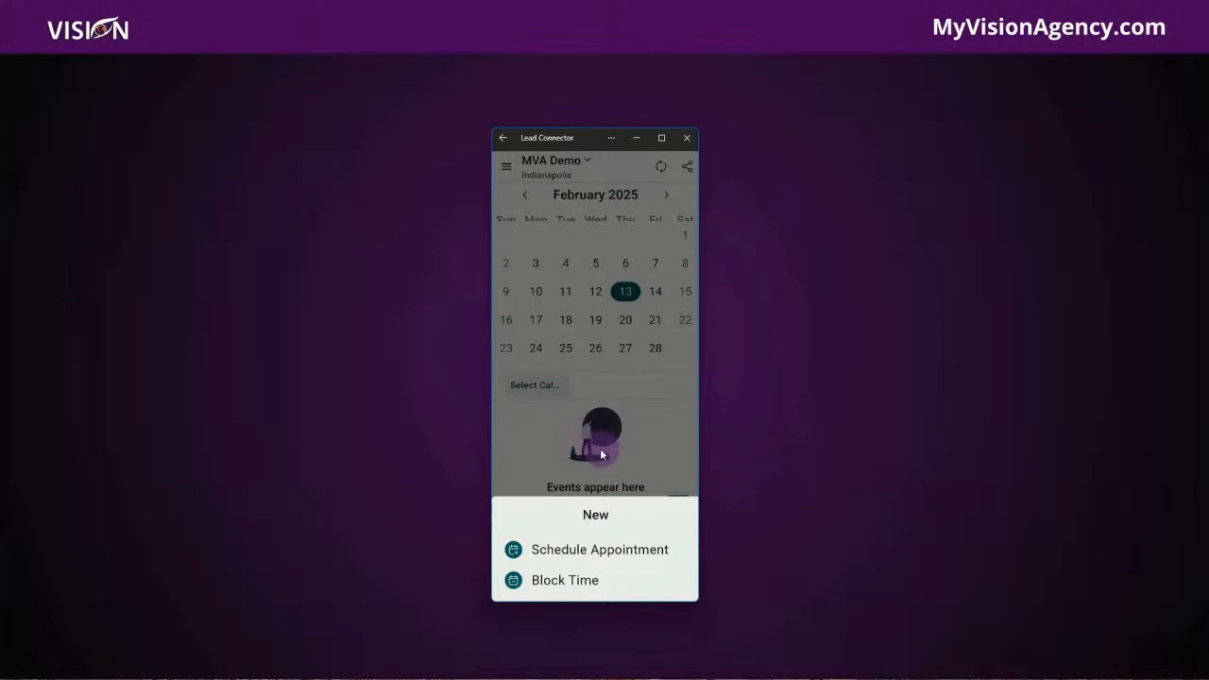
left_click(601, 454)
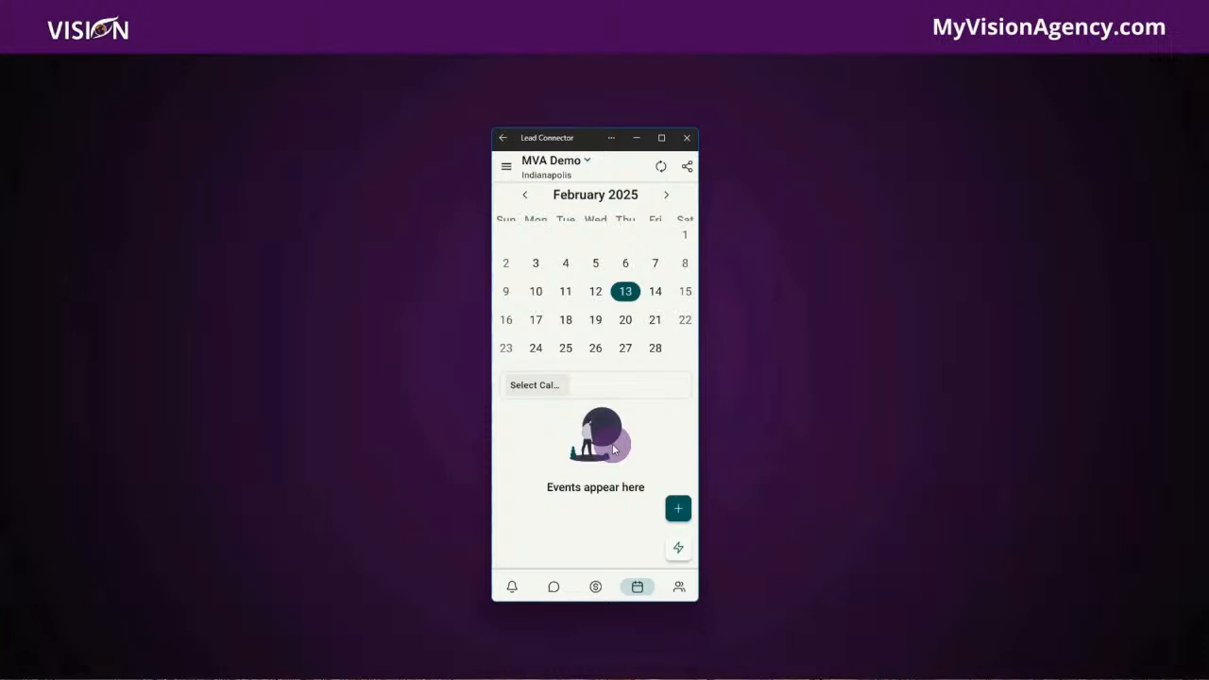
left_click(679, 549)
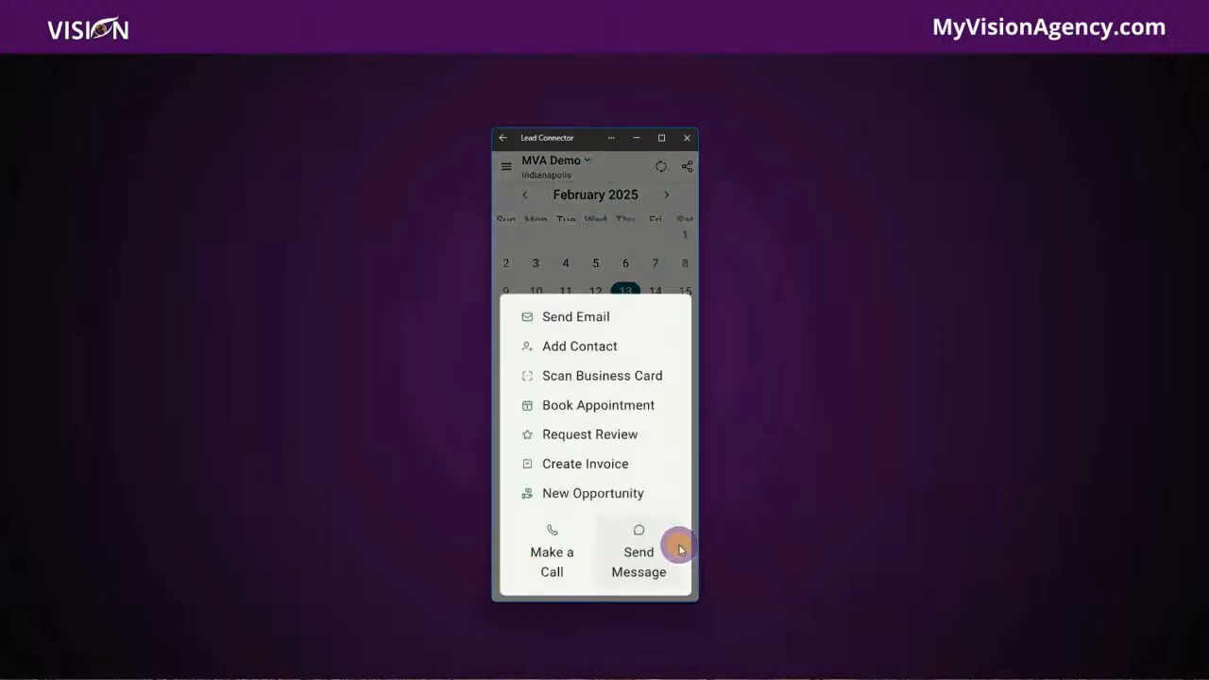
left_click(596, 247)
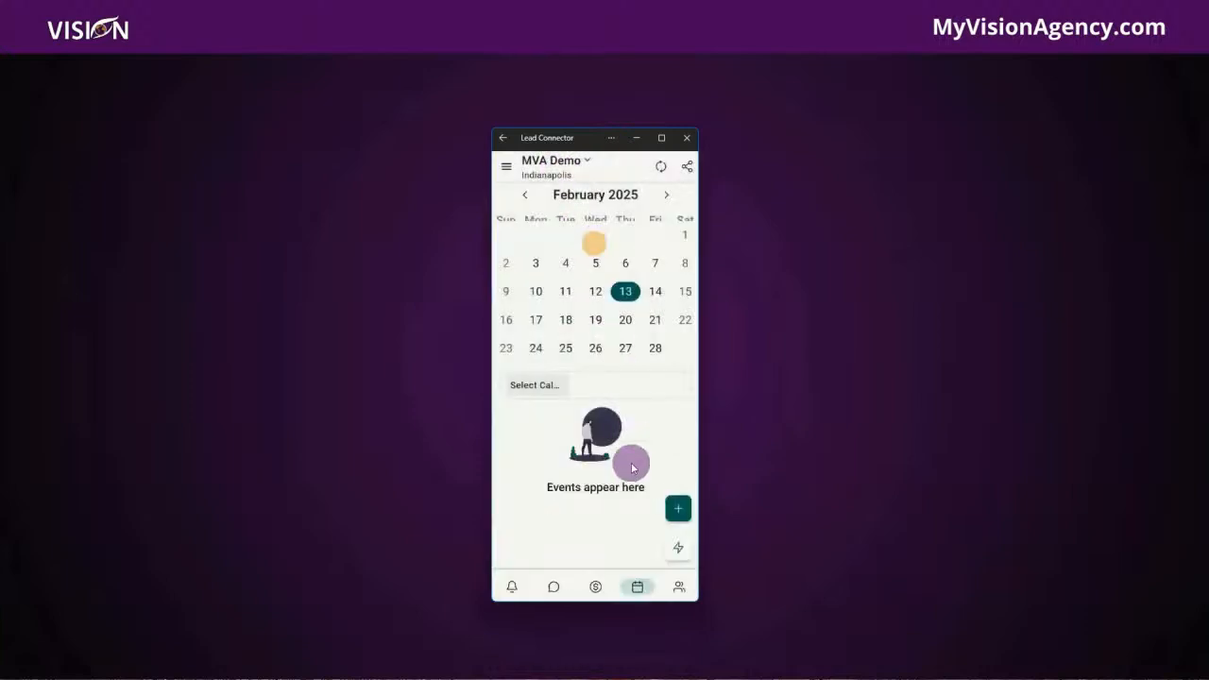
Step: Open the contact list and review the choices for creating a new contact, leaving without adding one
left_click(677, 587)
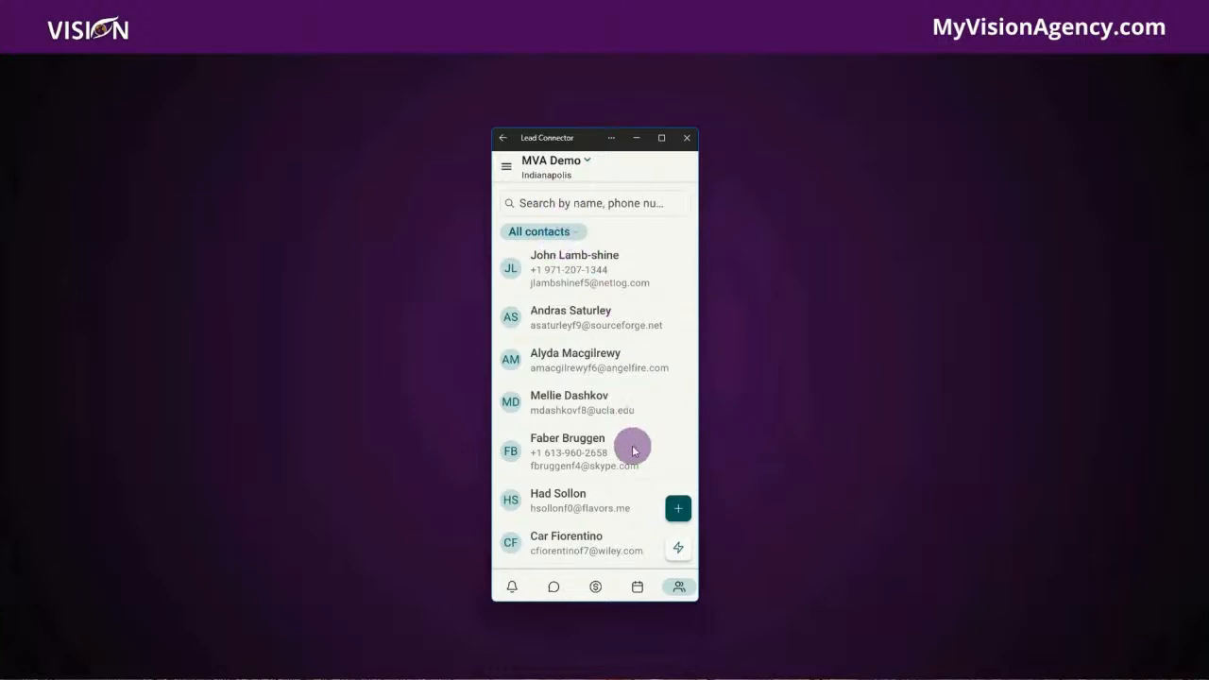
left_click(674, 511)
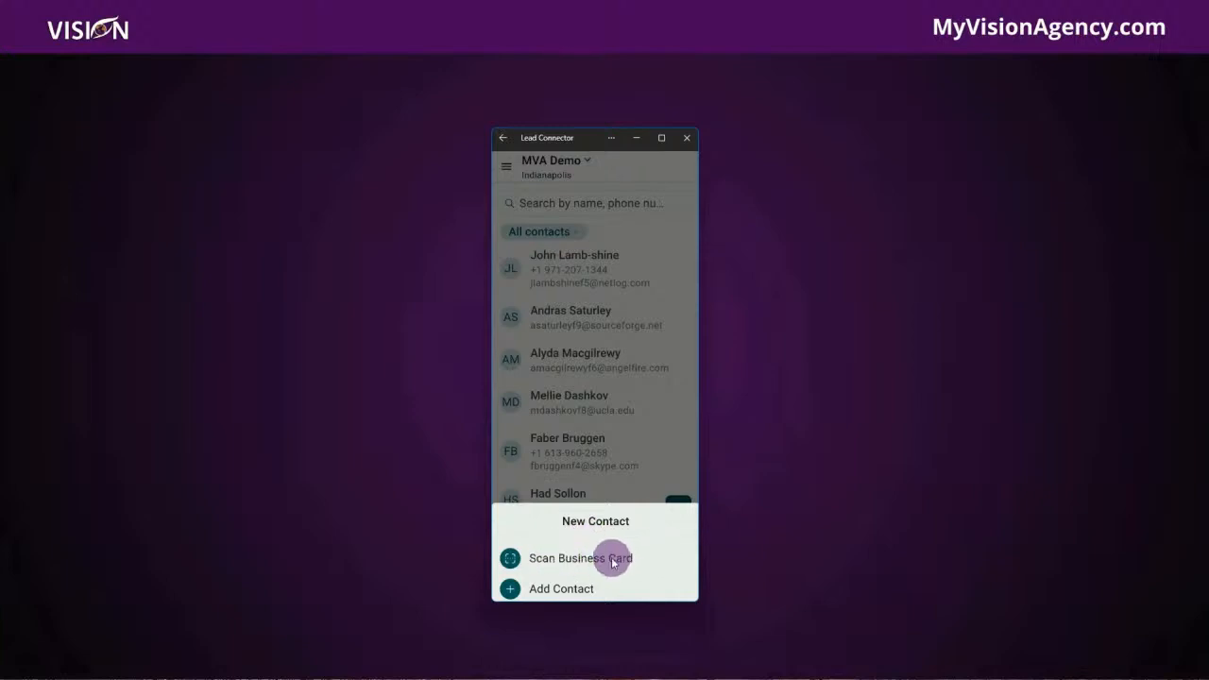
left_click(649, 425)
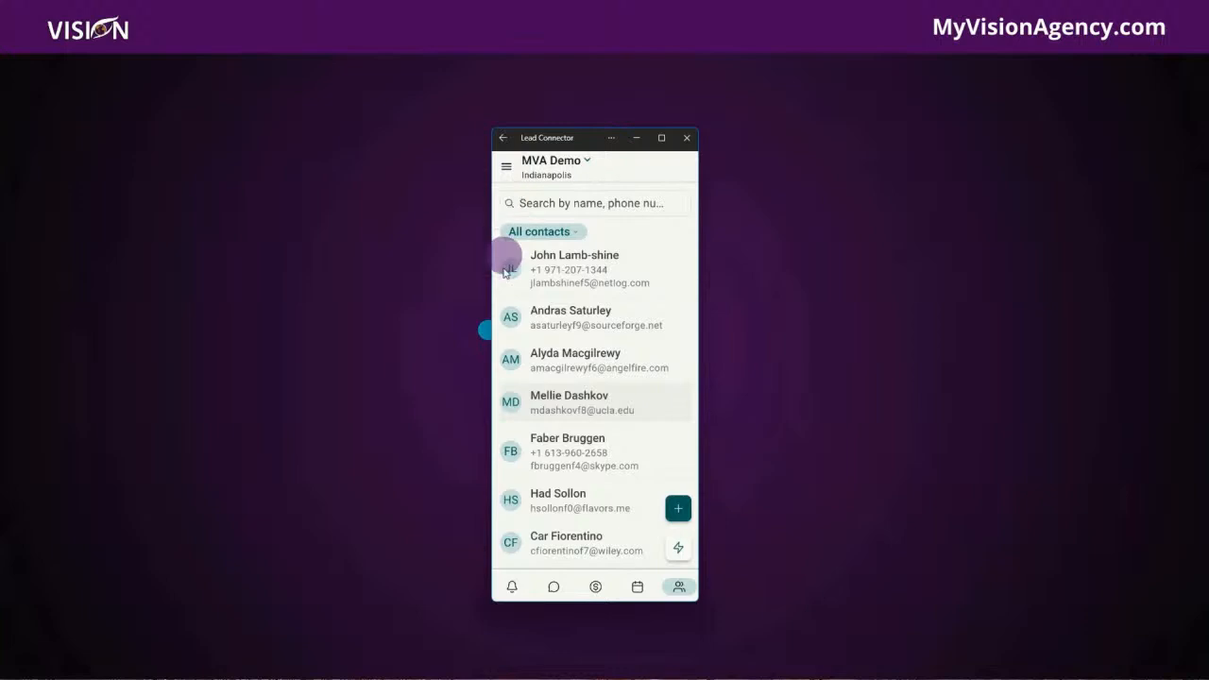
Step: Open the Social Planner, view the account selection for a new post, dismiss it and leave the planner
left_click(507, 168)
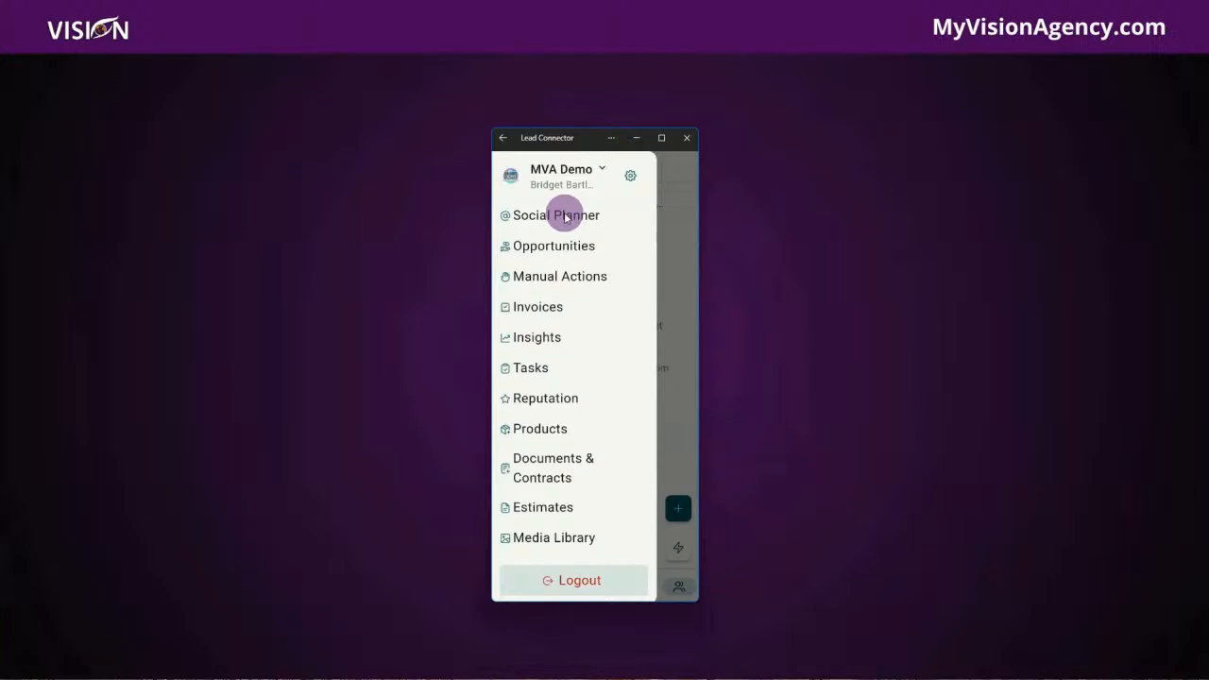
left_click(566, 214)
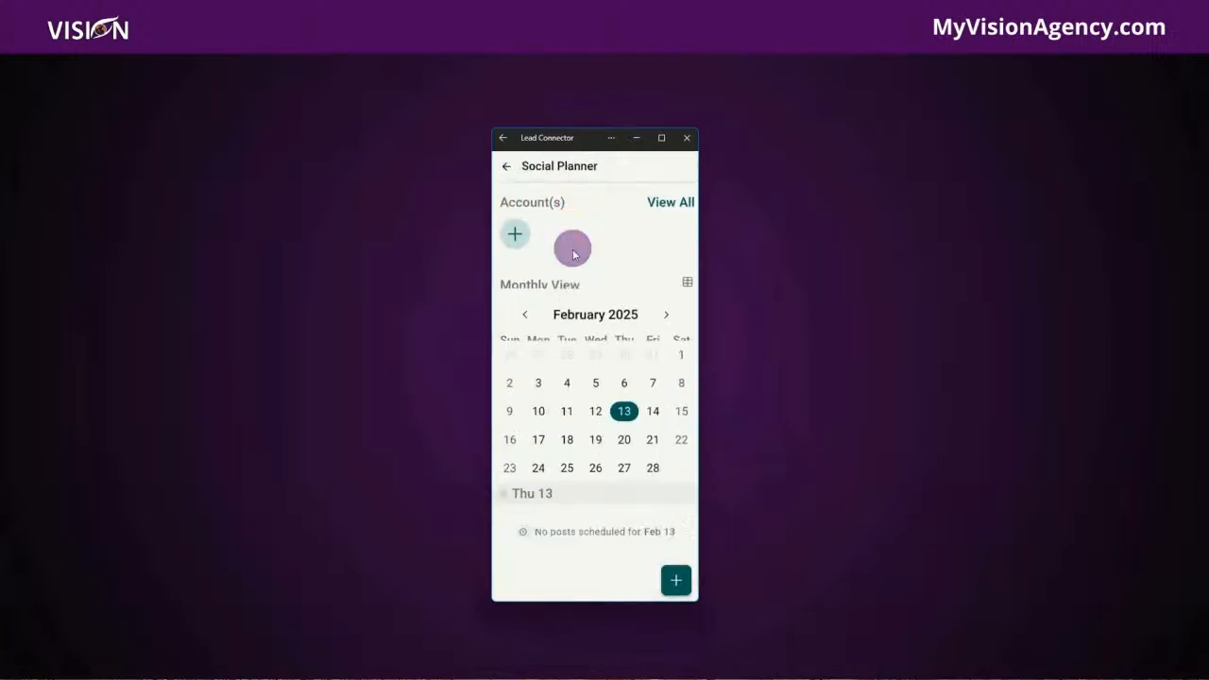
left_click(678, 581)
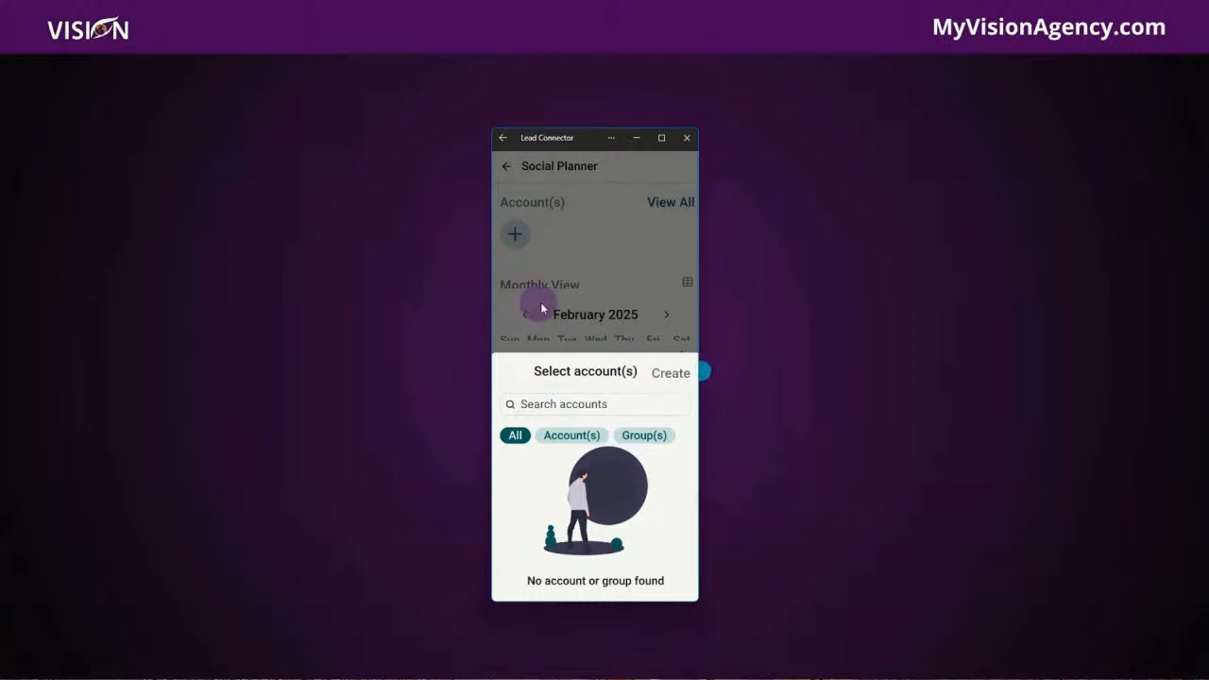
left_click(558, 275)
left_click(506, 167)
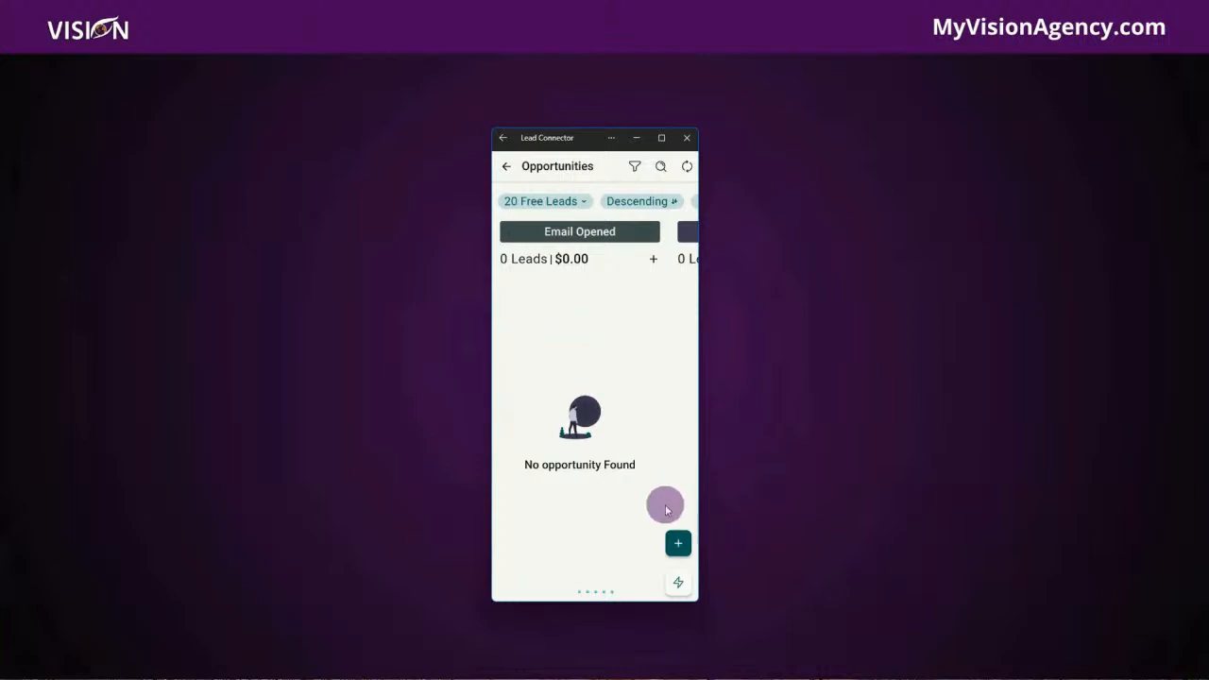
Step: View the contact picker for a new opportunity in Opportunities, and return to the main contact list
left_click(676, 544)
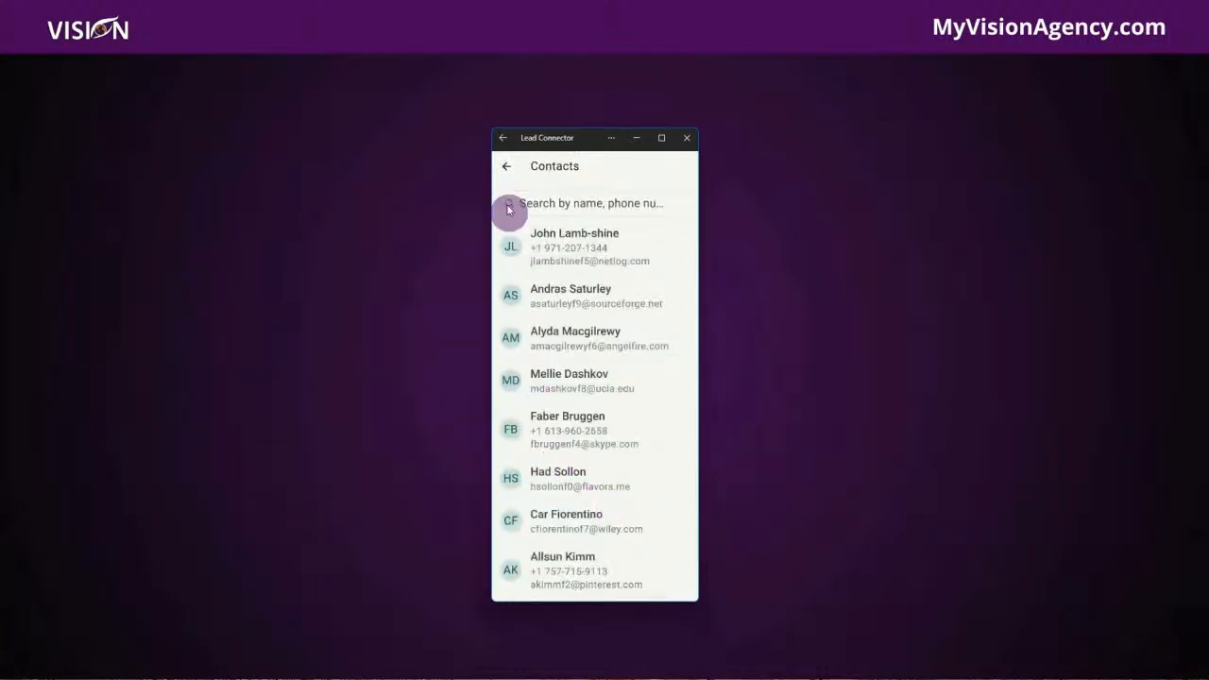
left_click(507, 165)
left_click(507, 164)
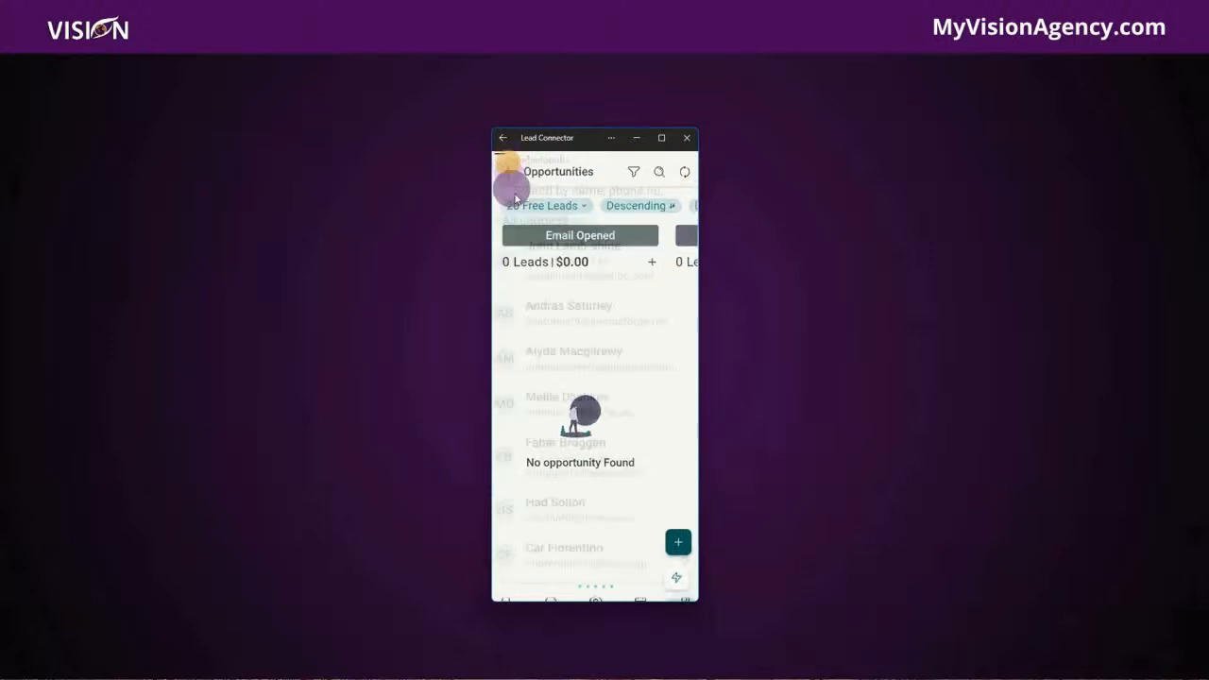
left_click(505, 166)
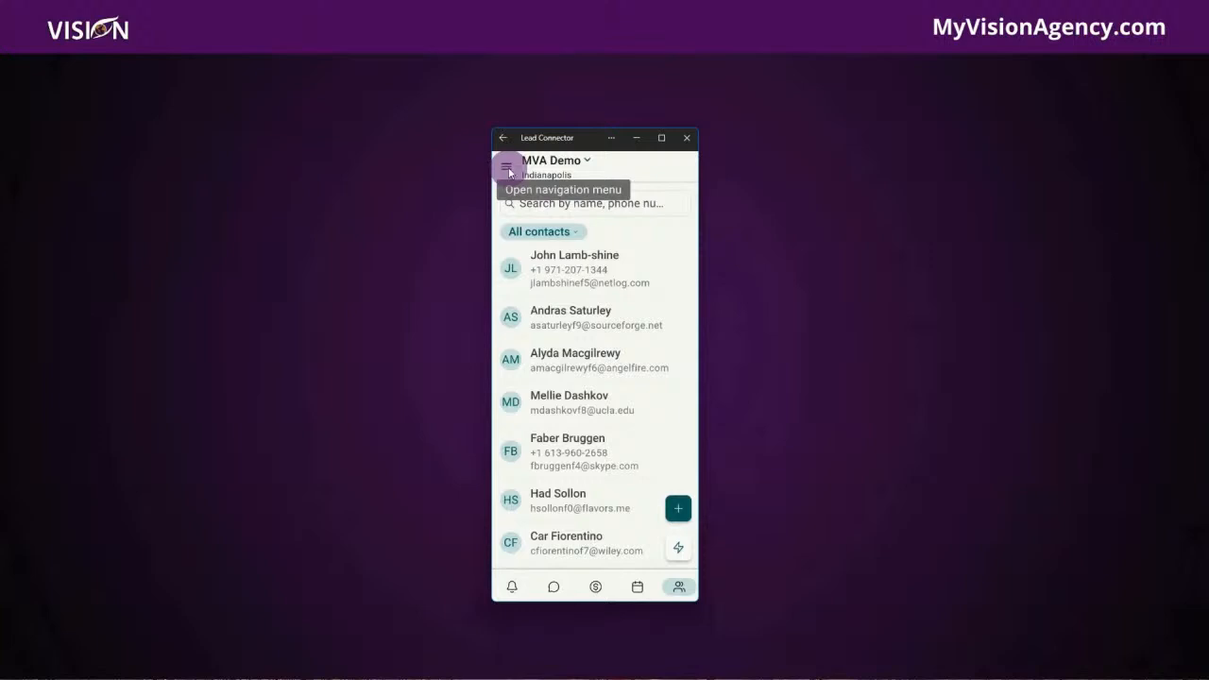
Step: Open Invoices, review the one-time and recurring options for a new invoice, and leave without creating one
left_click(508, 167)
left_click(555, 310)
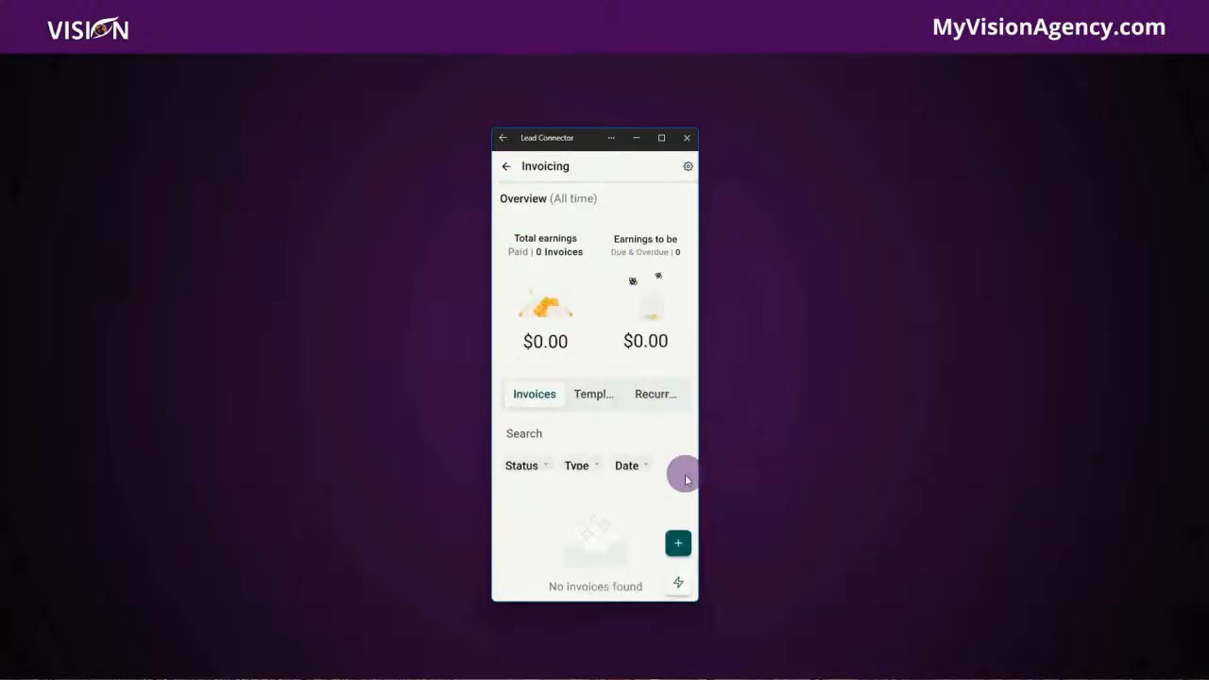
left_click(679, 544)
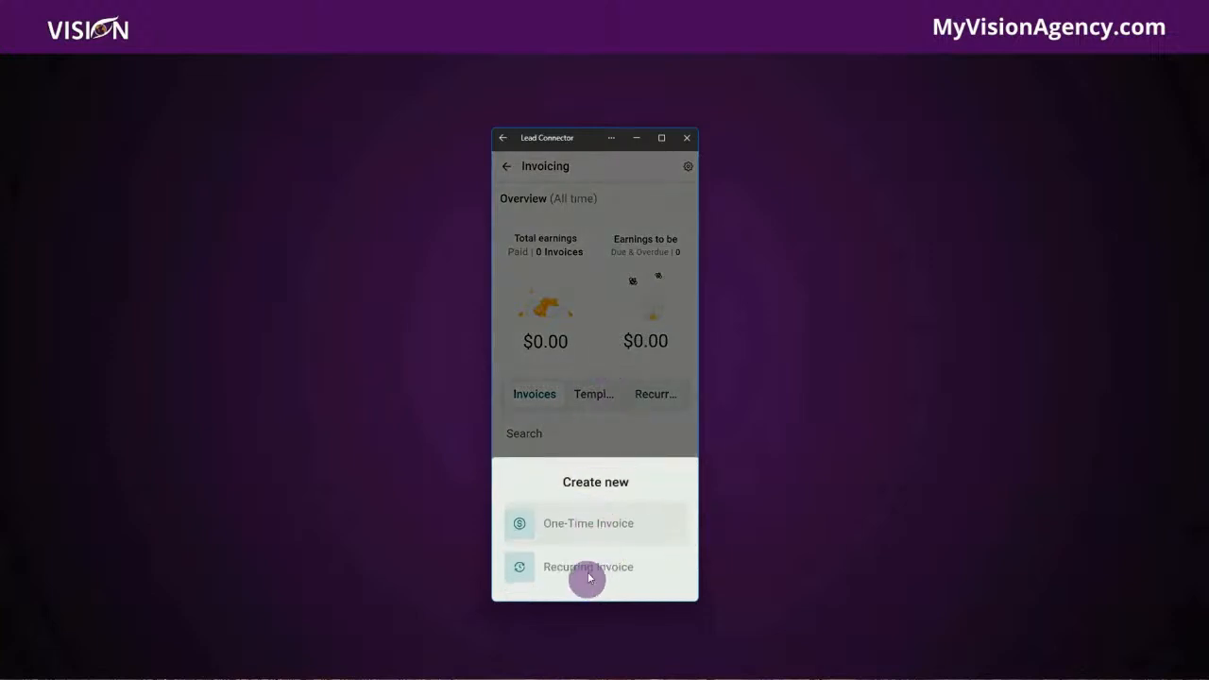
left_click(507, 168)
left_click(507, 168)
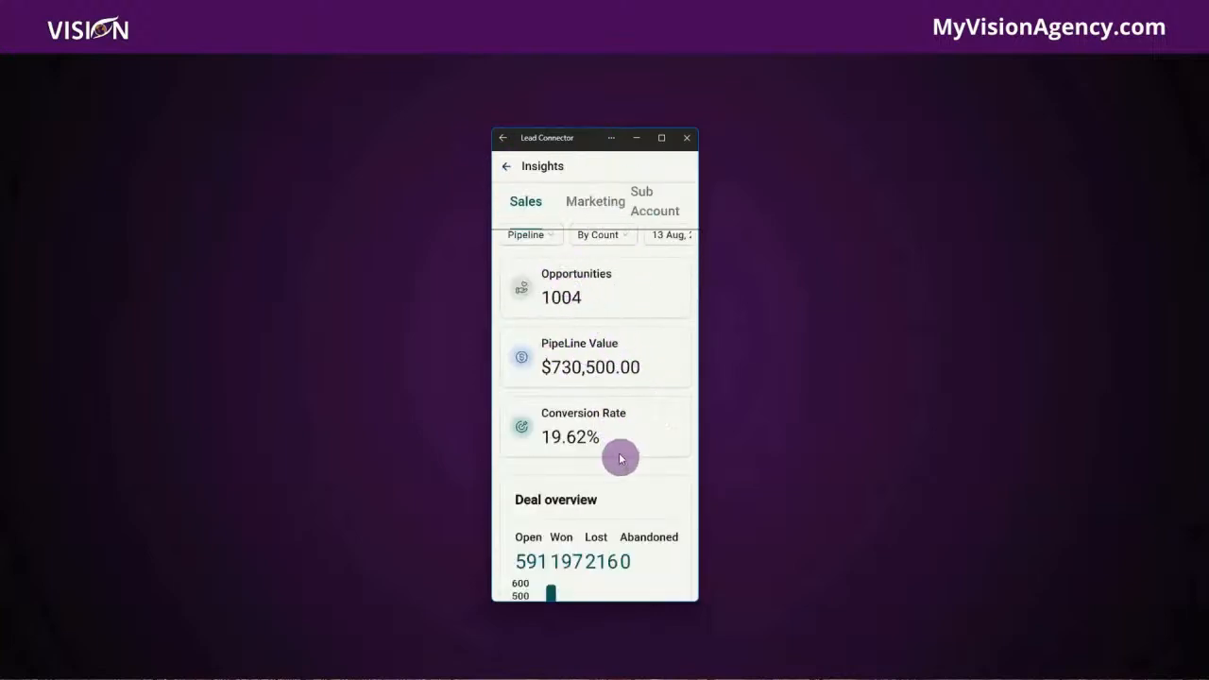
Step: Examine the Sales figures and deal overview in Insights, and leave the report
scroll(615, 461, "down", 3)
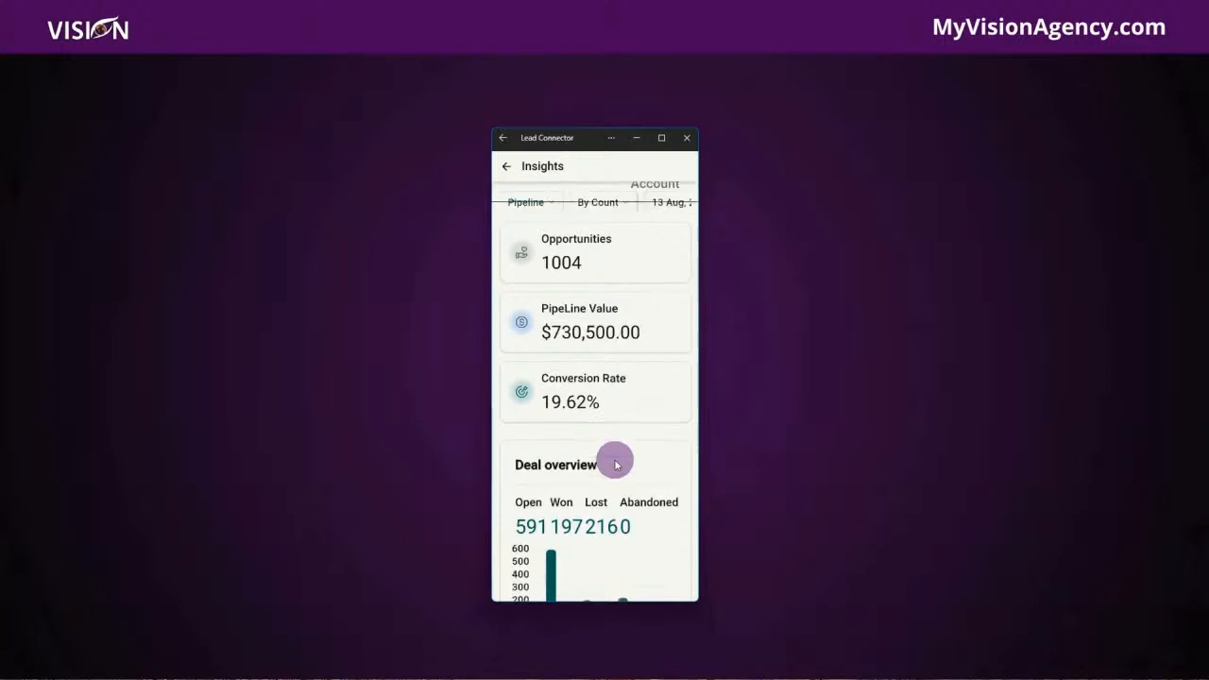
scroll(615, 459, "up", 3)
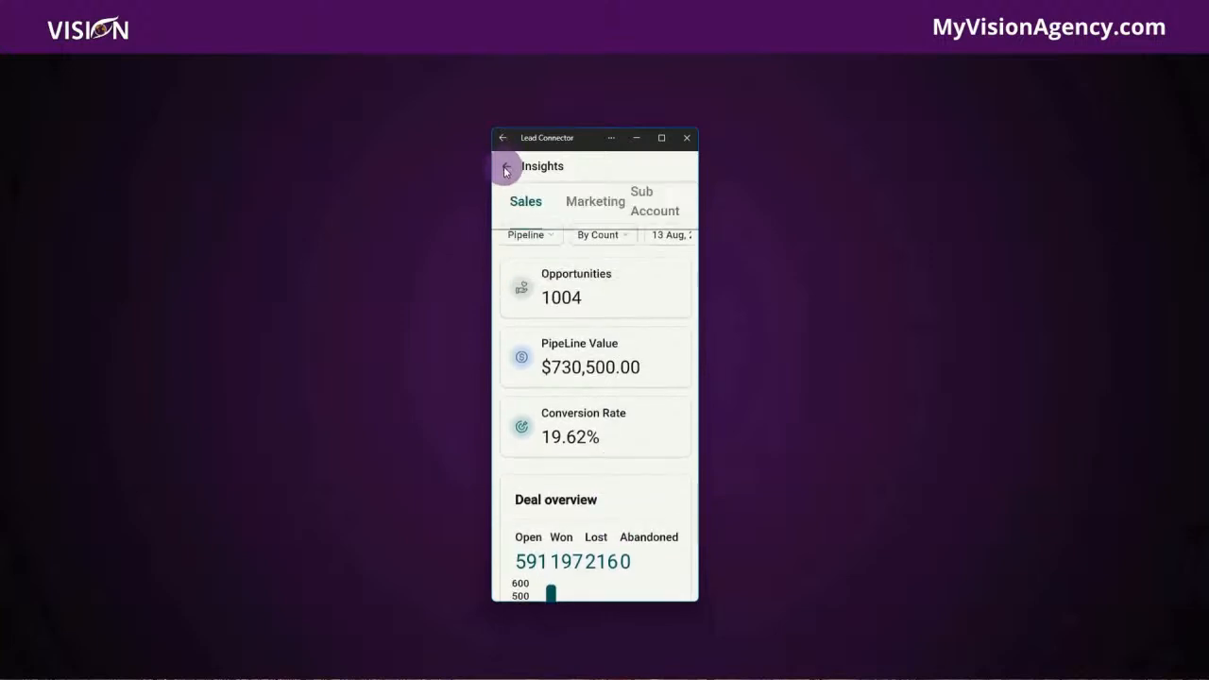
left_click(506, 165)
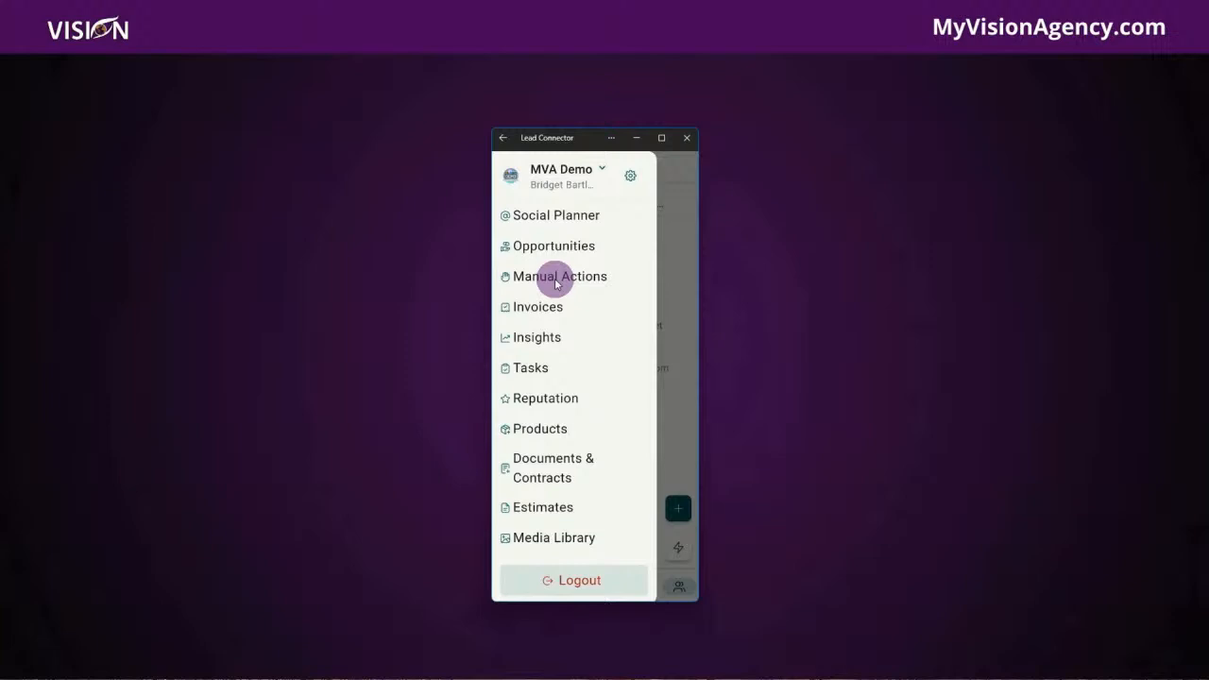
Step: Open Reputation, view the SMS form for a new review request, and leave without sending it
left_click(546, 400)
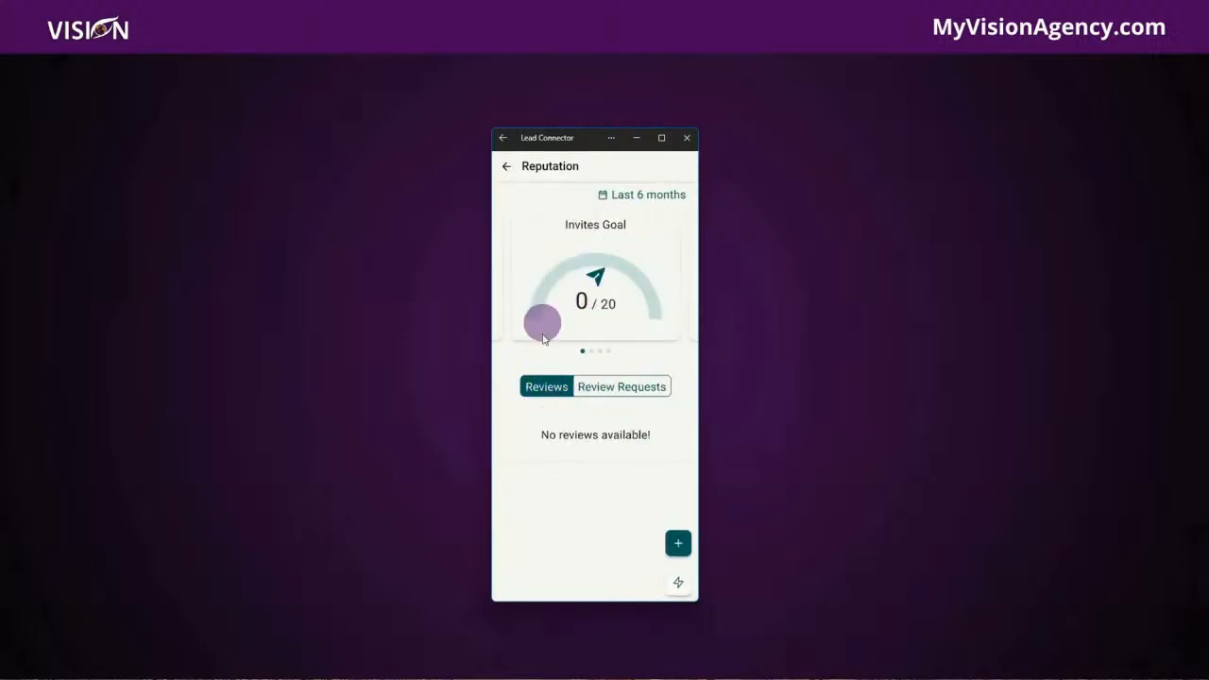
left_click(680, 541)
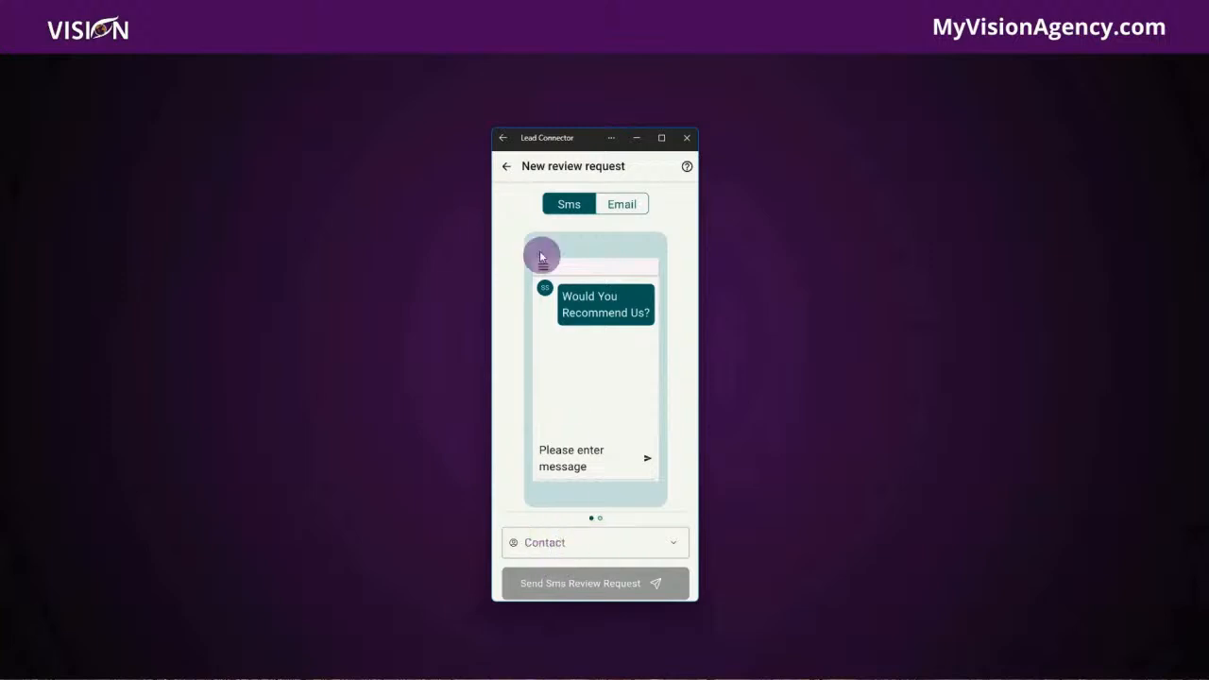
left_click(505, 167)
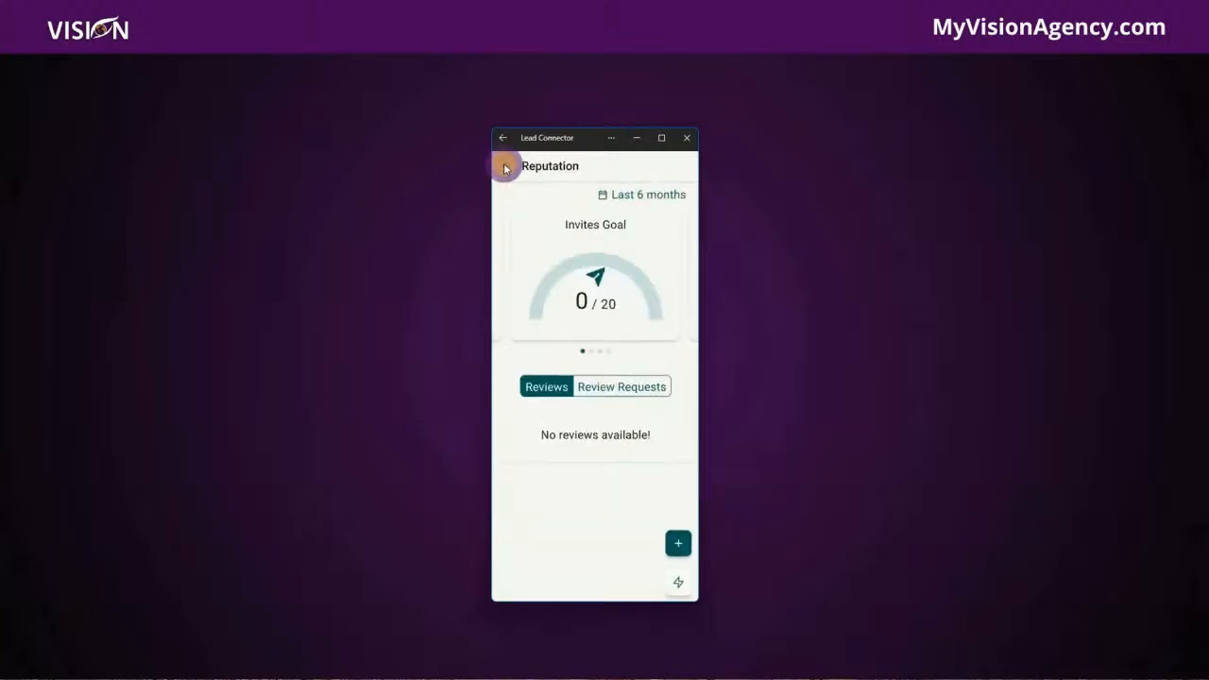
left_click(506, 169)
Step: Leave Reputation, open Products, and view the form for adding a new product
left_click(508, 170)
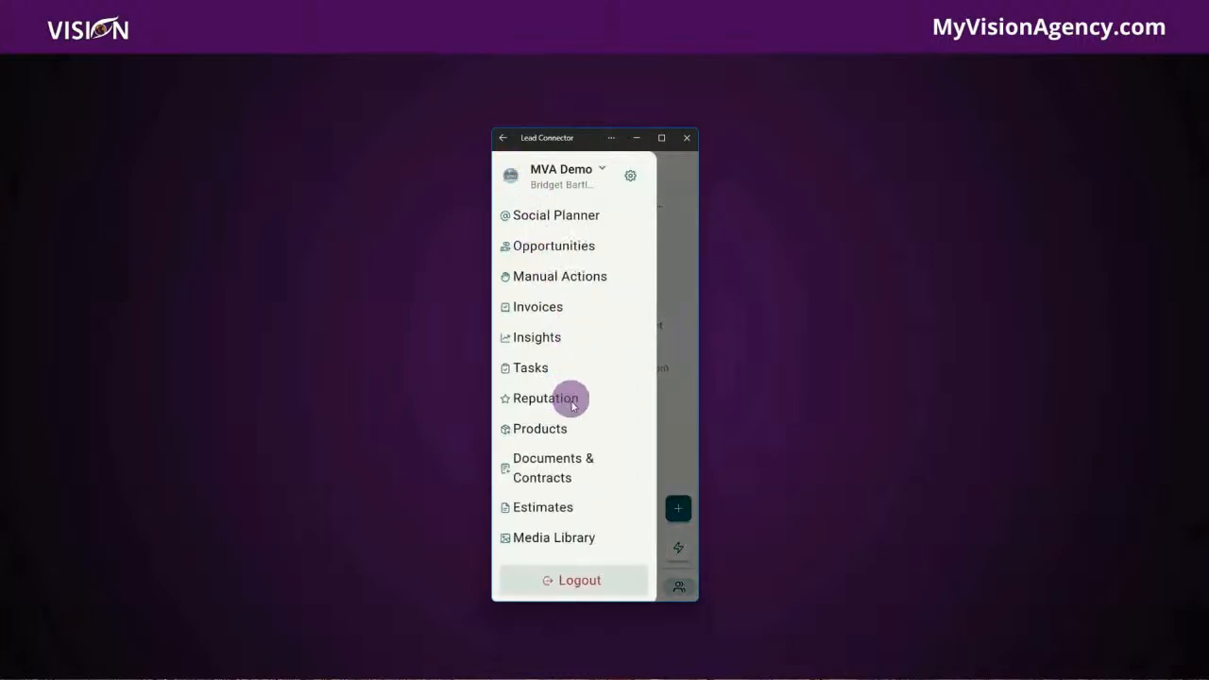
left_click(564, 436)
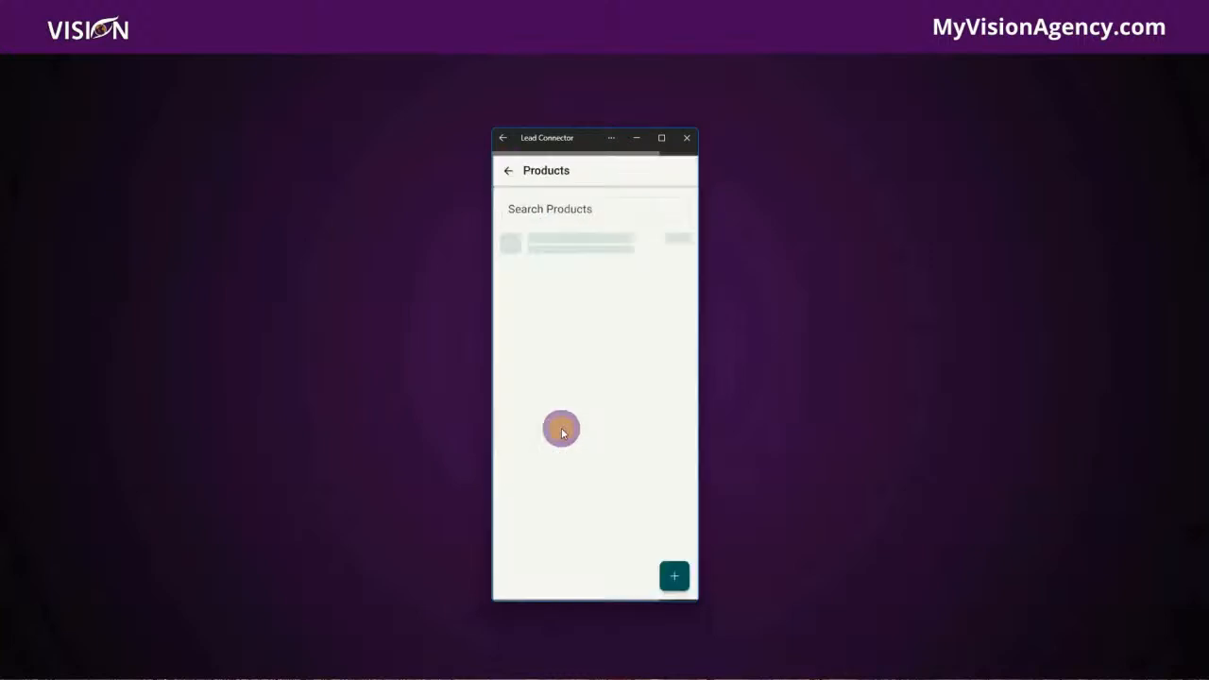
left_click(676, 580)
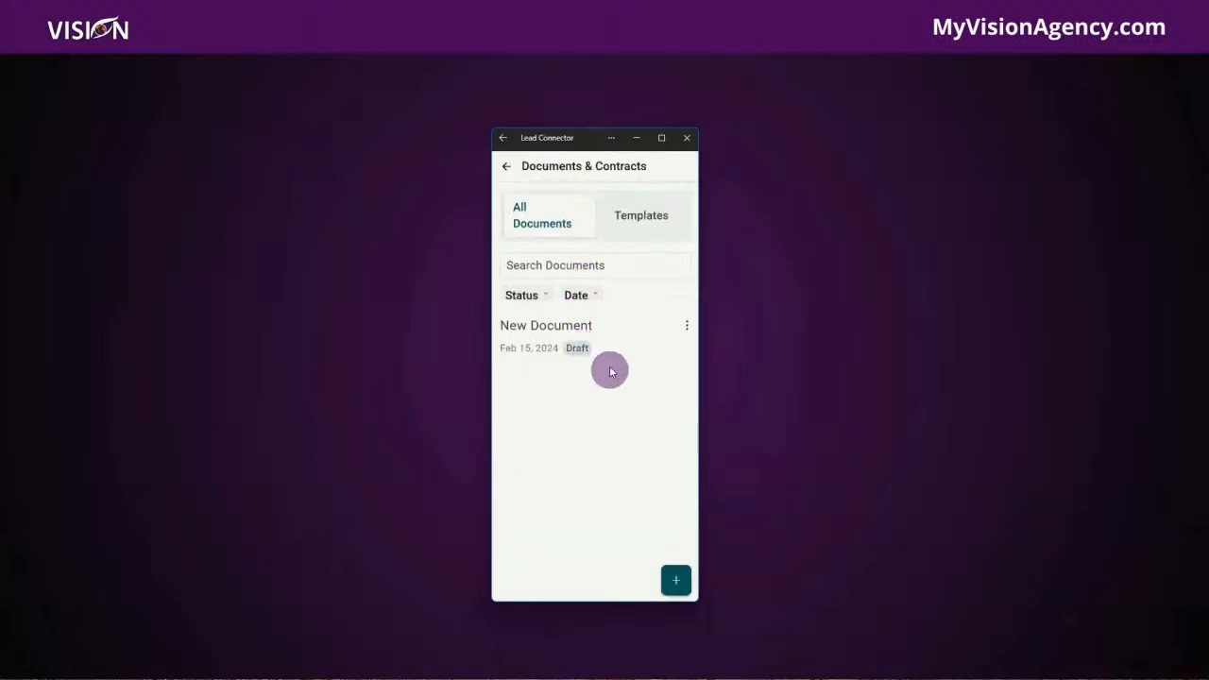
Step: Create a draft document from New Template in Documents & Contracts, and leave without adding a customer
left_click(675, 576)
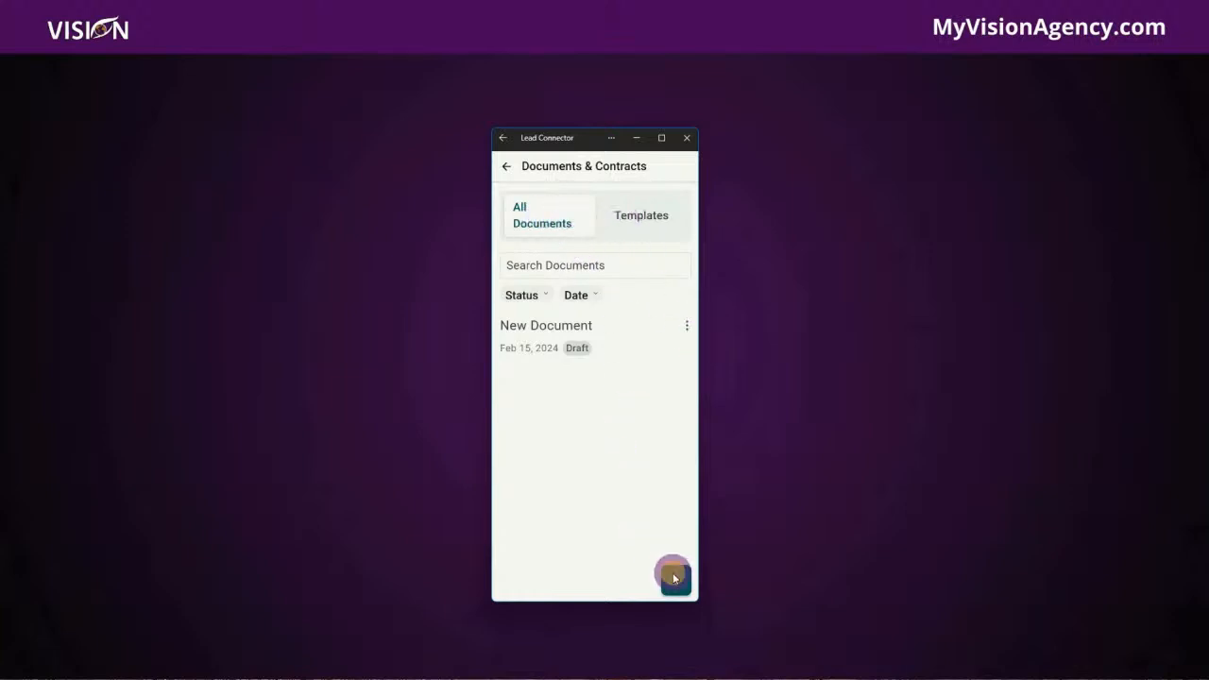
left_click(566, 276)
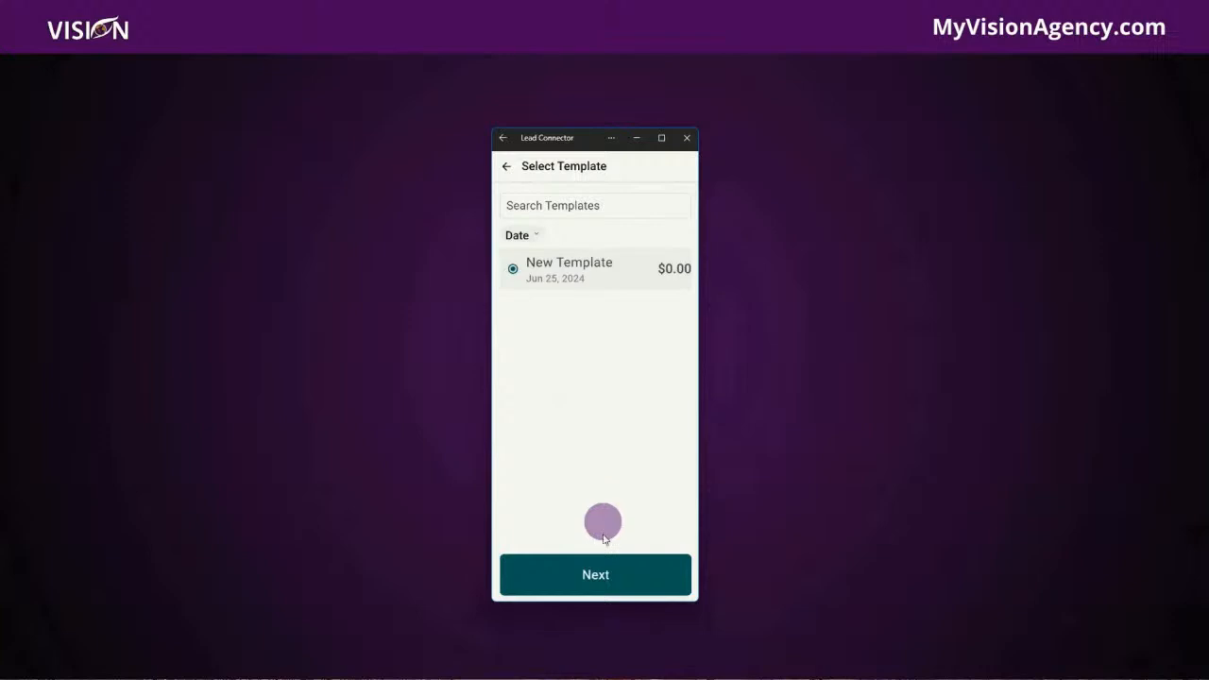
left_click(602, 574)
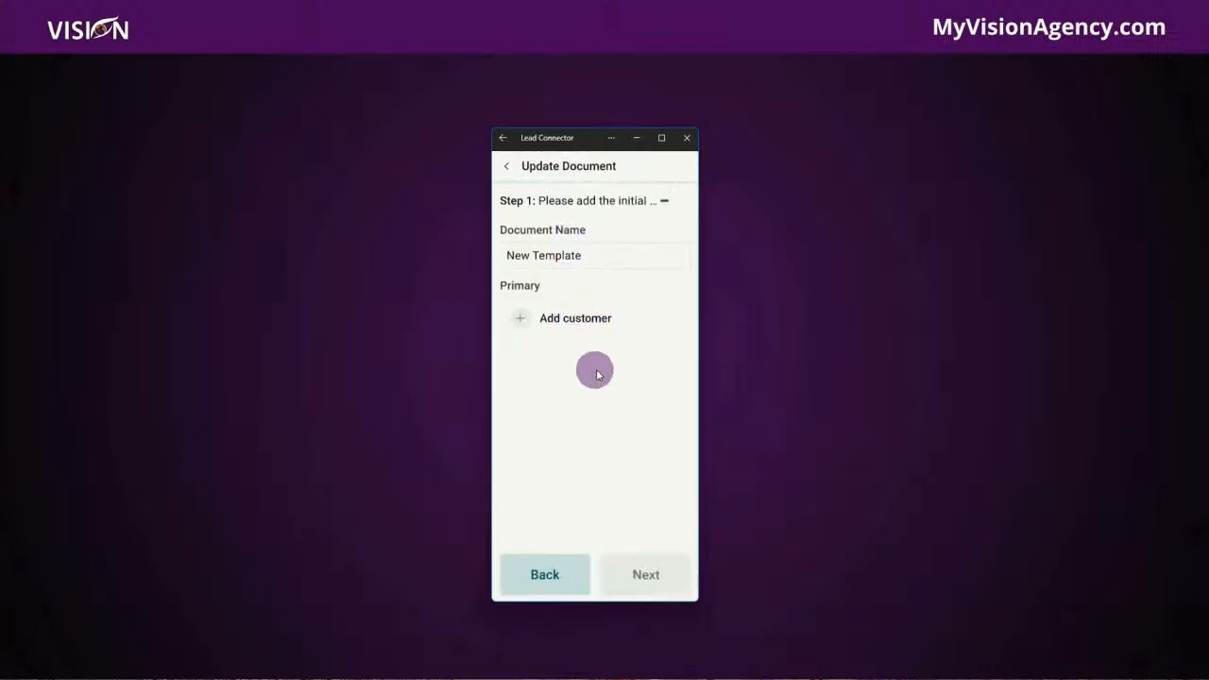
left_click(505, 170)
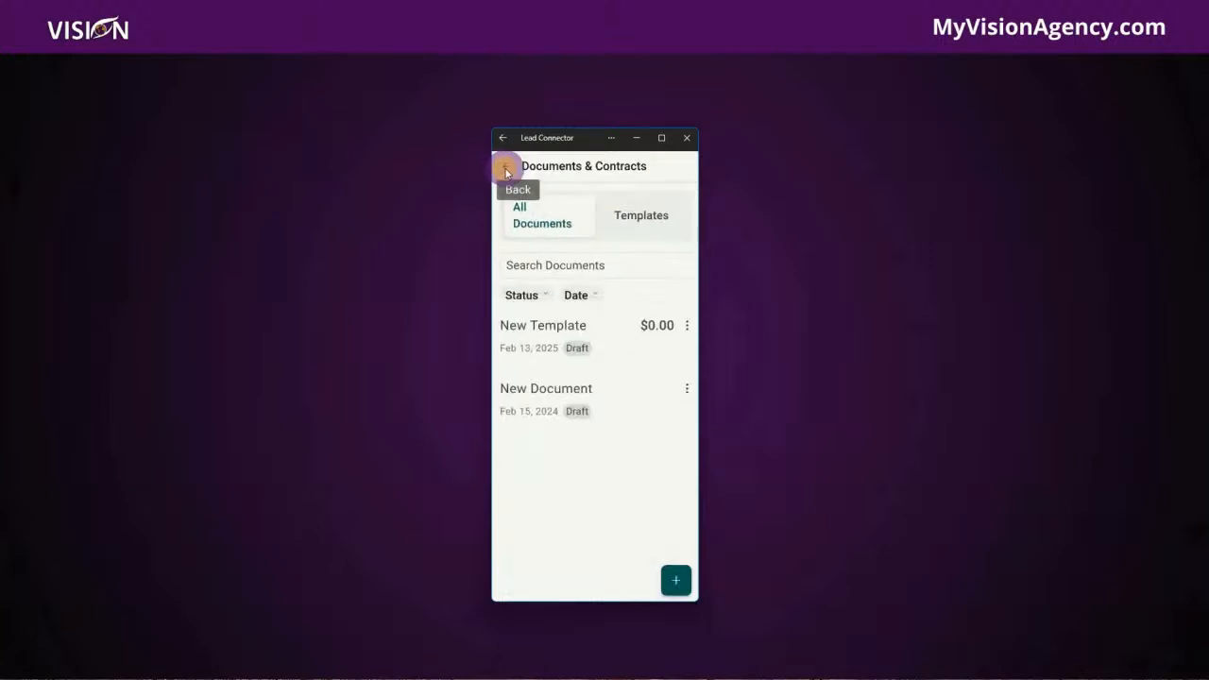
left_click(505, 168)
Step: Open Estimates, view the initial details form for a new estimate, and leave without creating one
left_click(505, 176)
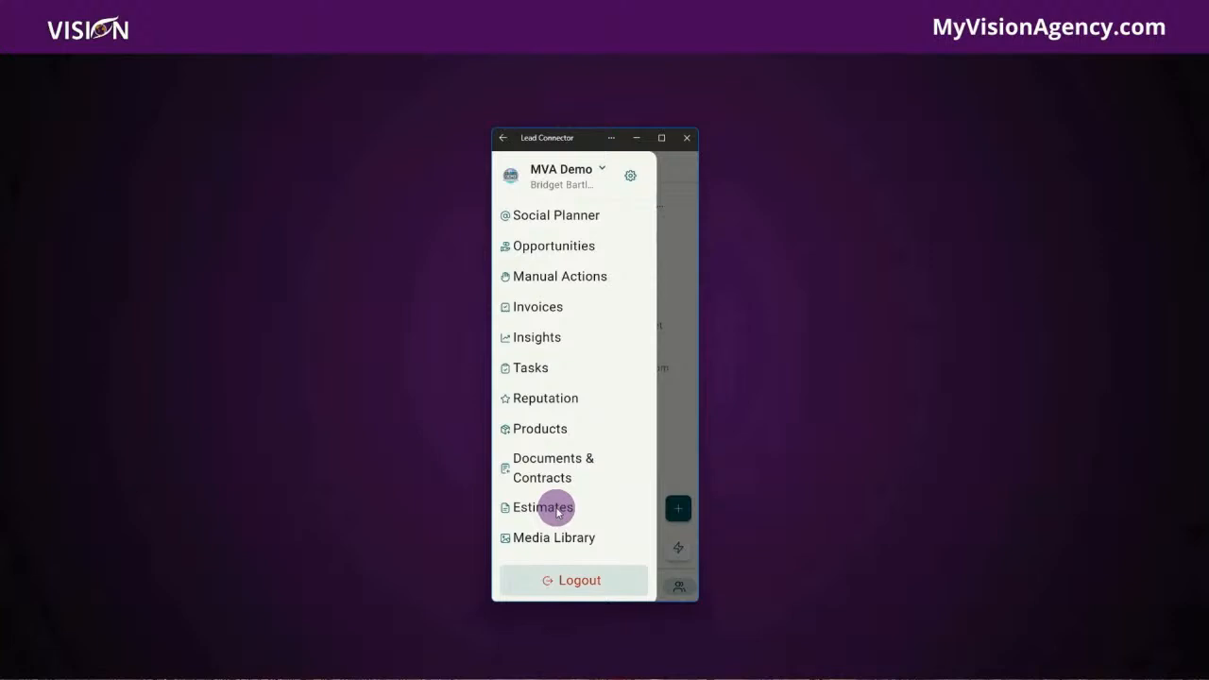
left_click(557, 511)
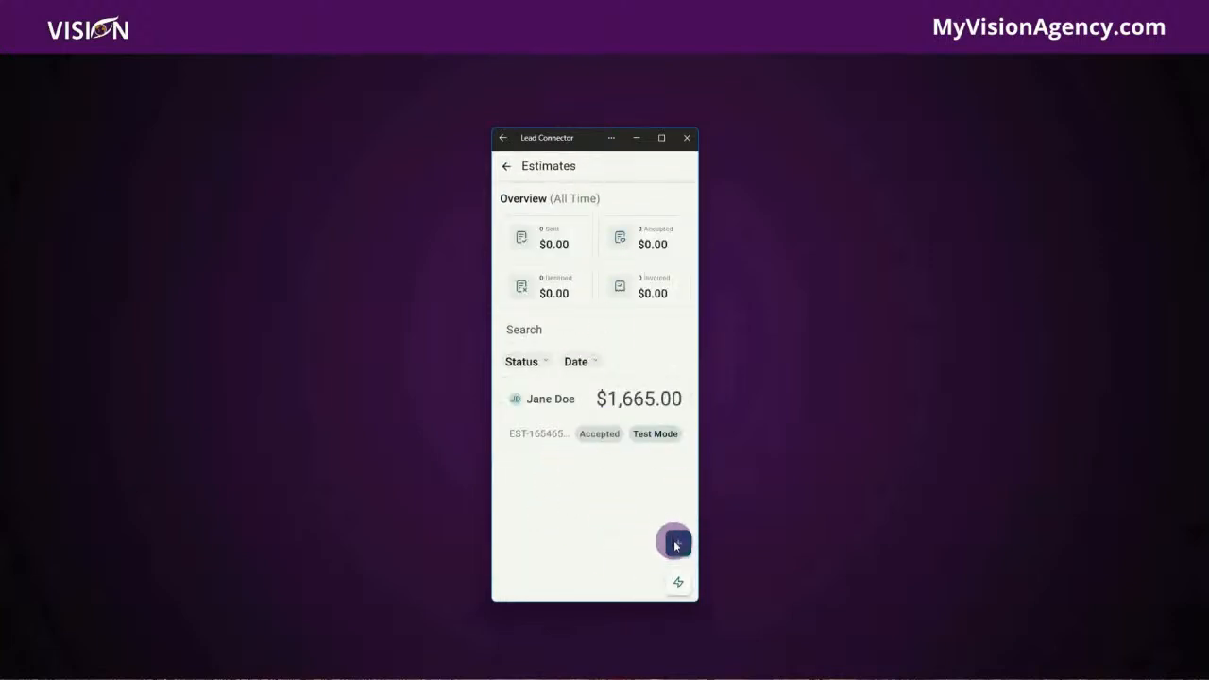
left_click(677, 545)
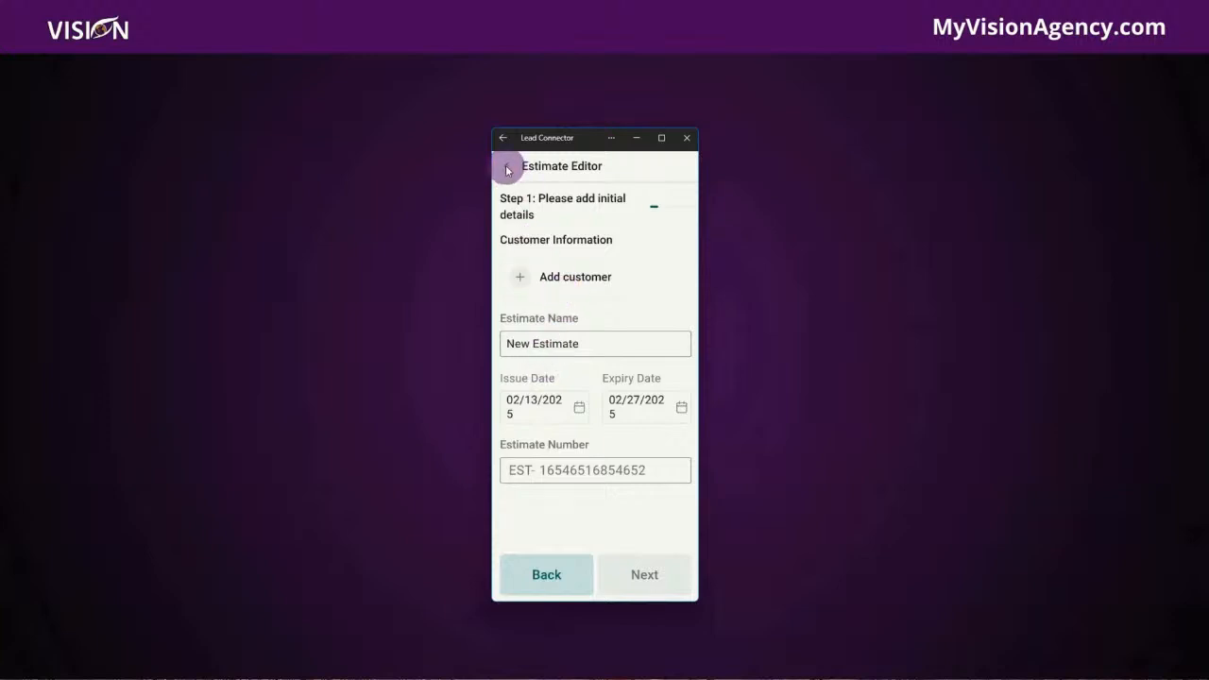
left_click(507, 169)
left_click(642, 402)
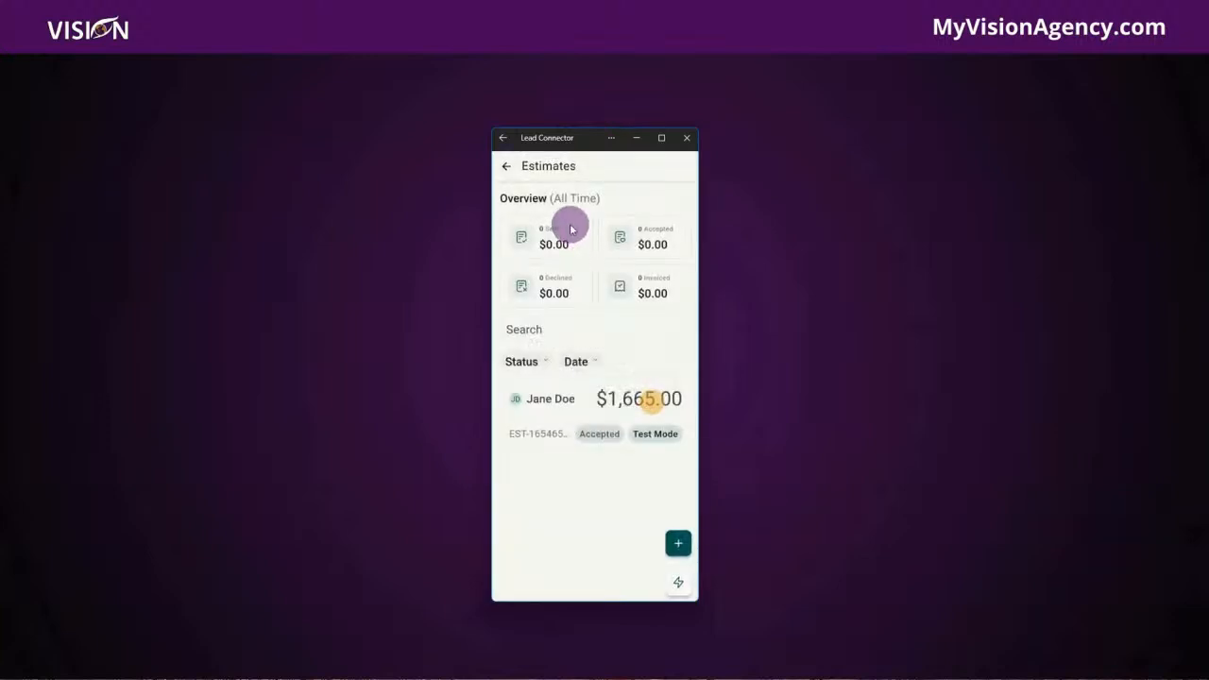
left_click(504, 168)
Step: Open the Media Library, view its upload and new-folder options, and leave without adding anything
left_click(572, 538)
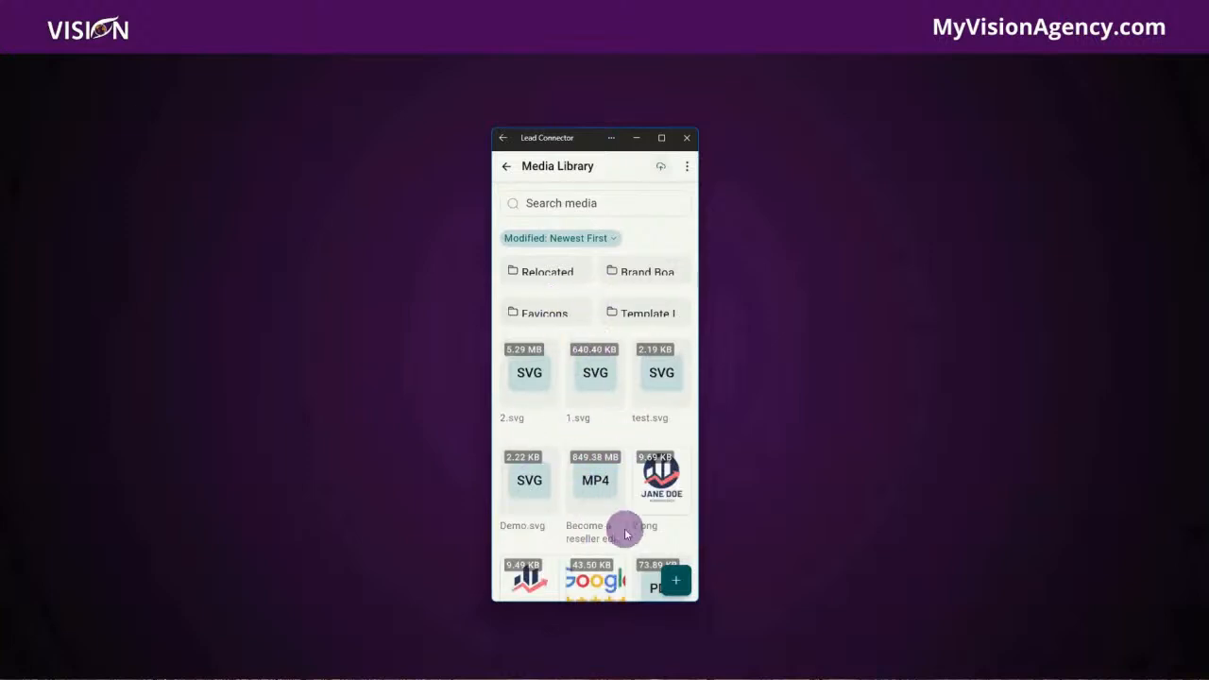
left_click(674, 579)
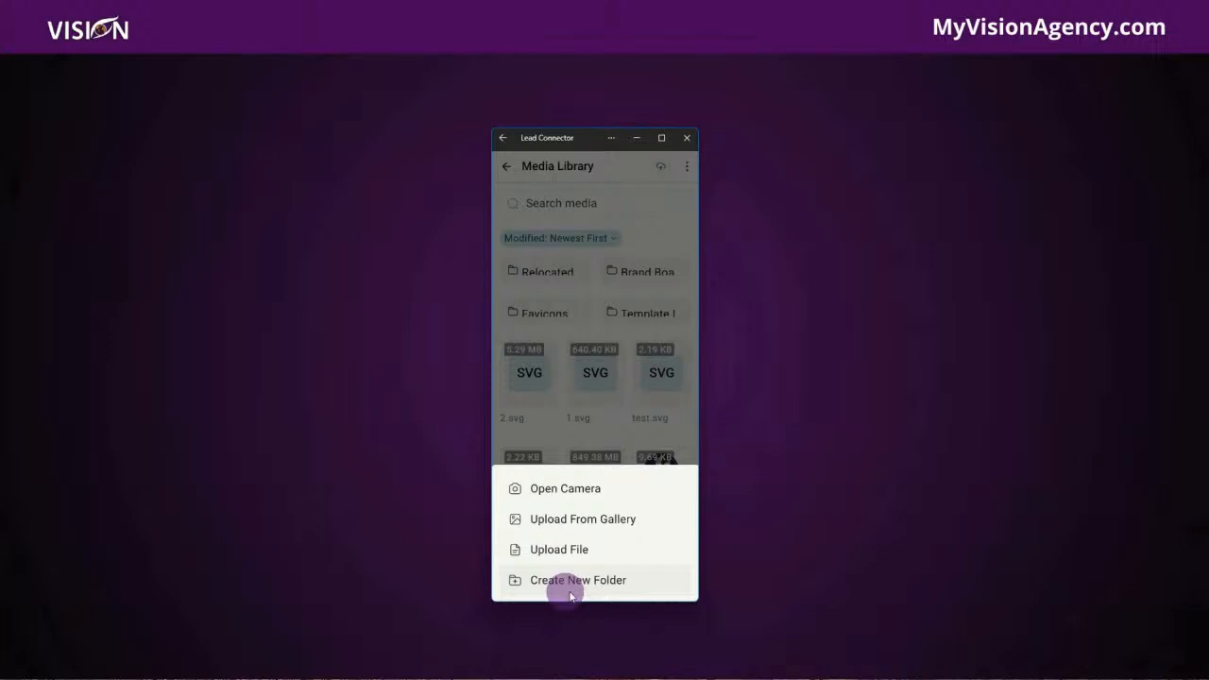
left_click(510, 167)
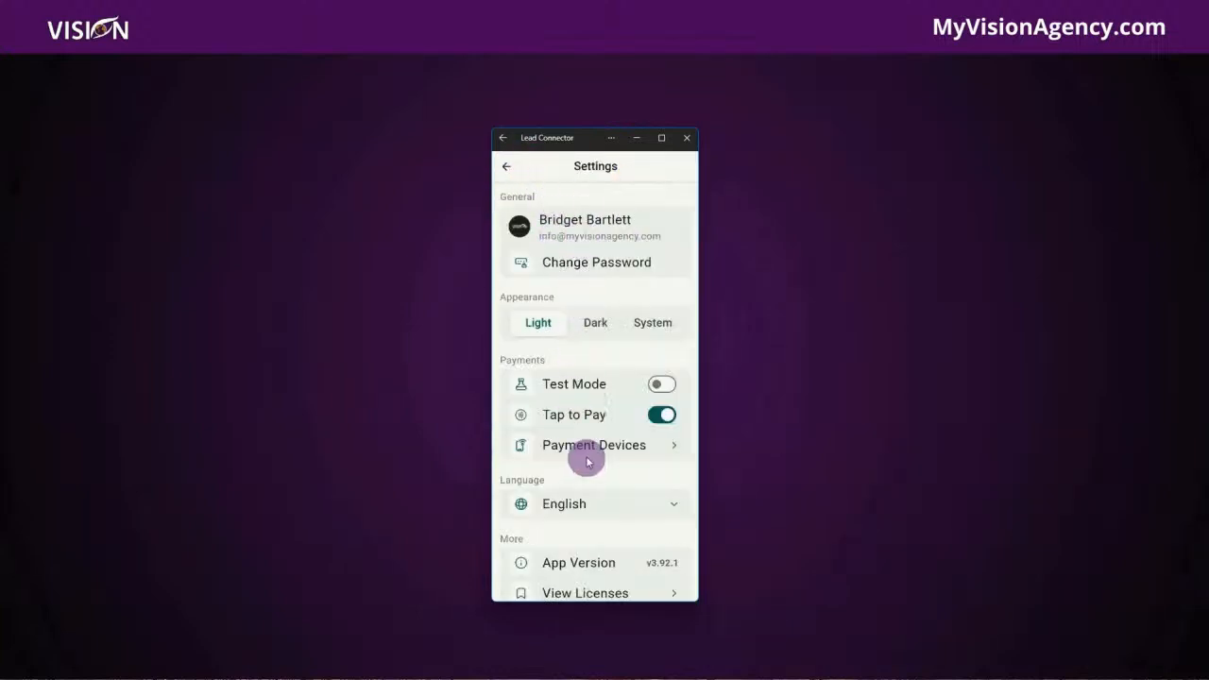
Step: Review the profile, appearance, payments and language options in Settings, and leave them as they are
scroll(560, 537, "down", 1)
scroll(572, 532, "up", 1)
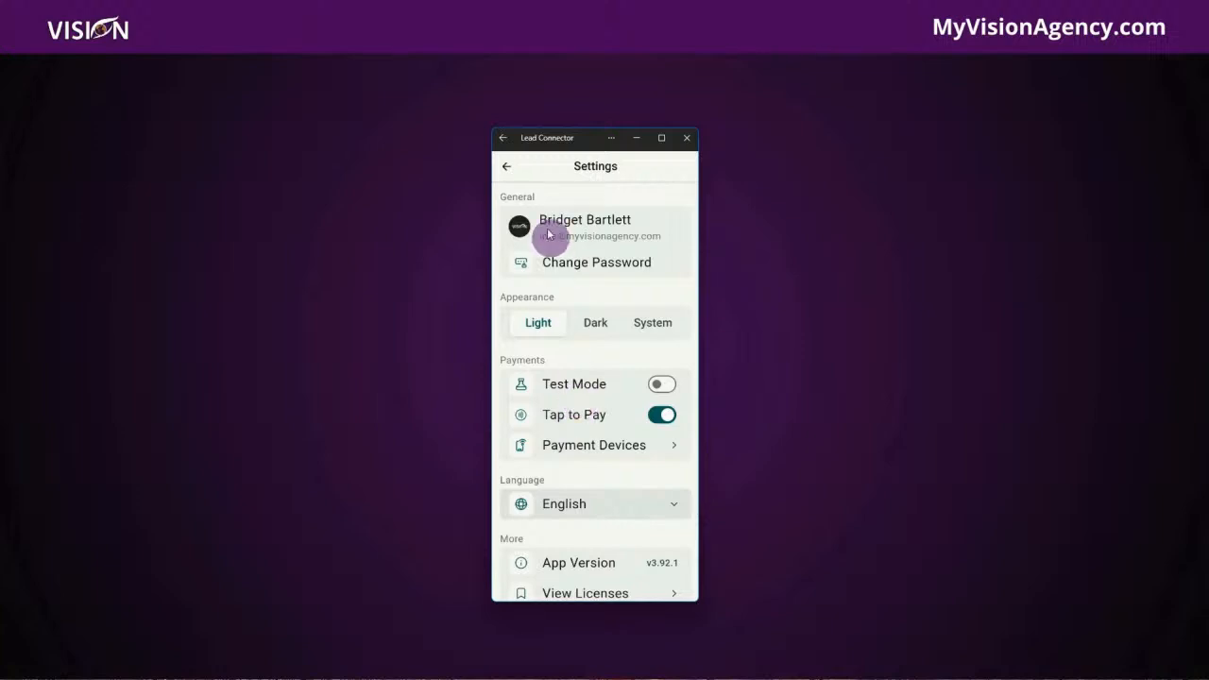
left_click(508, 159)
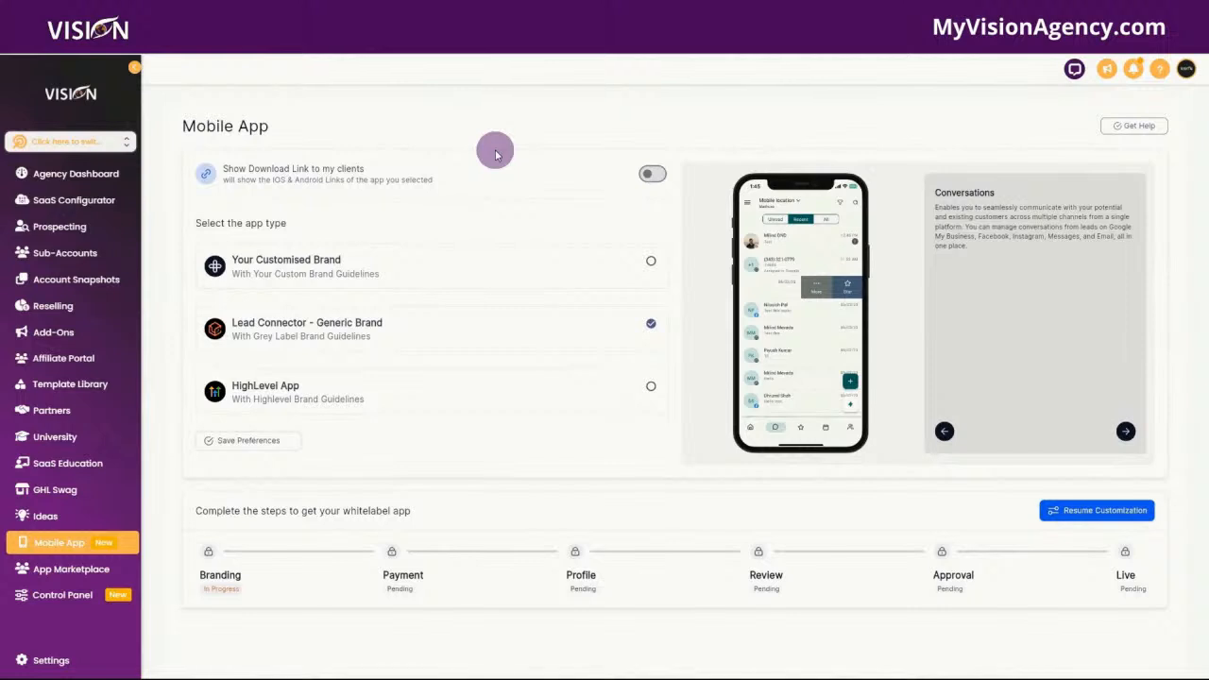
Step: Resume the white-label app customization and review the login screen logo and splash screen upload areas in Branding
left_click(503, 273)
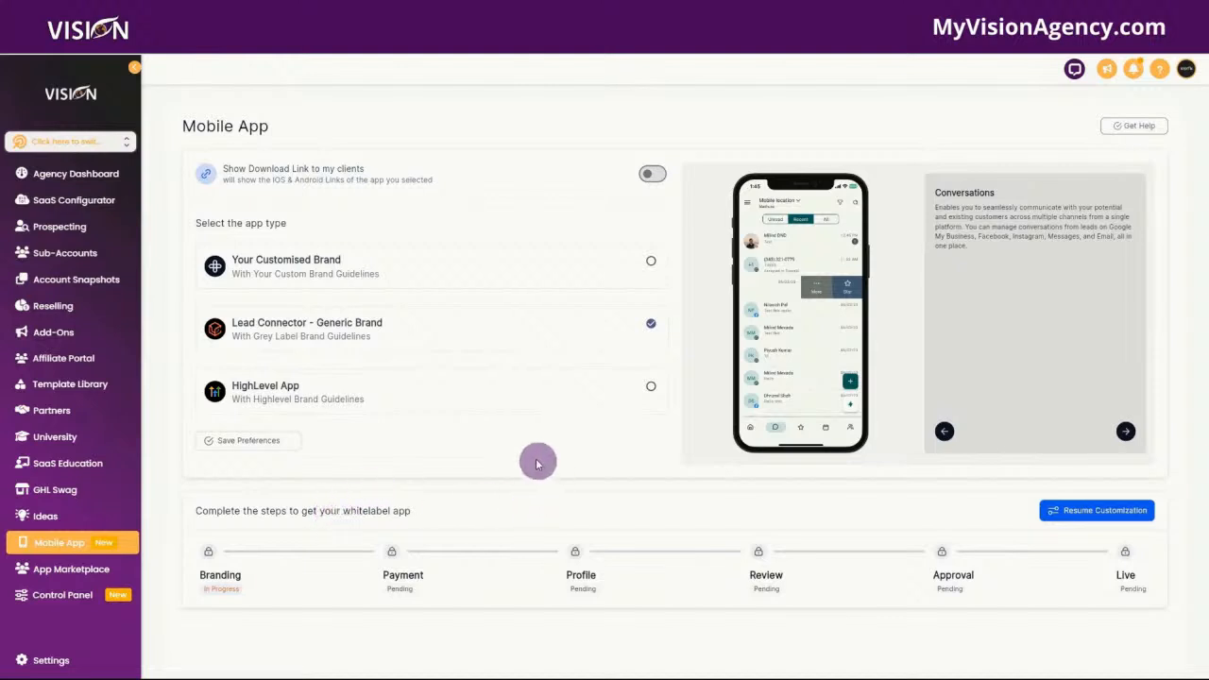
left_click(1109, 515)
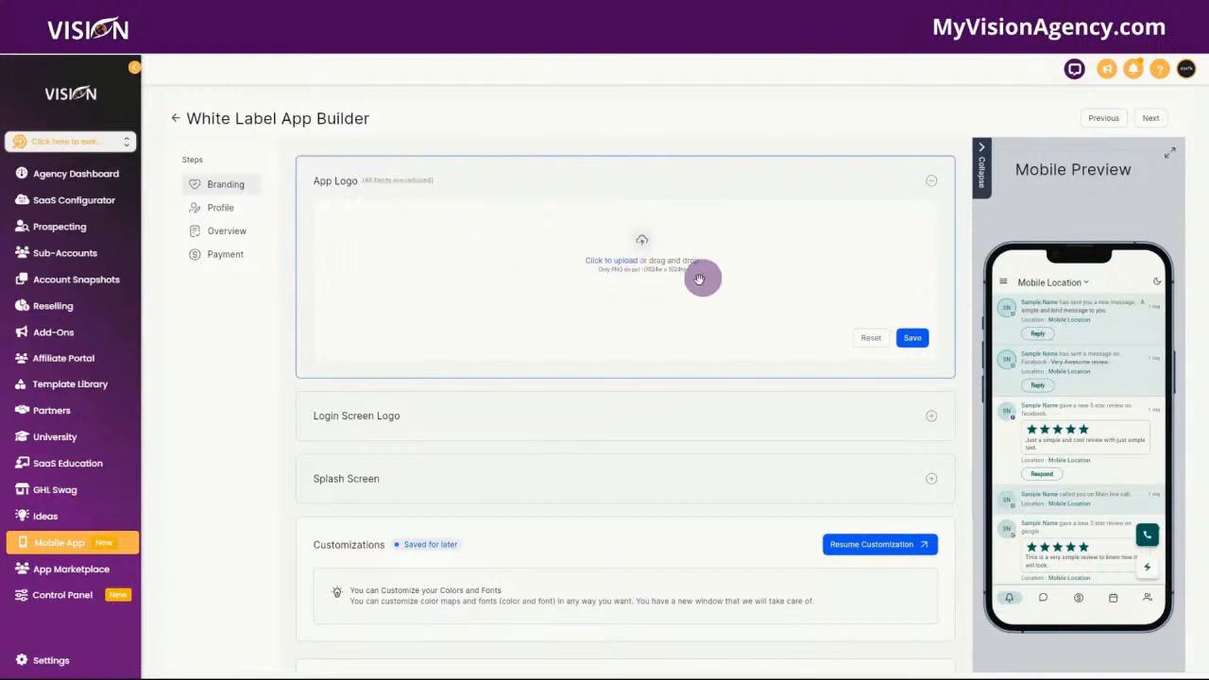
left_click(932, 416)
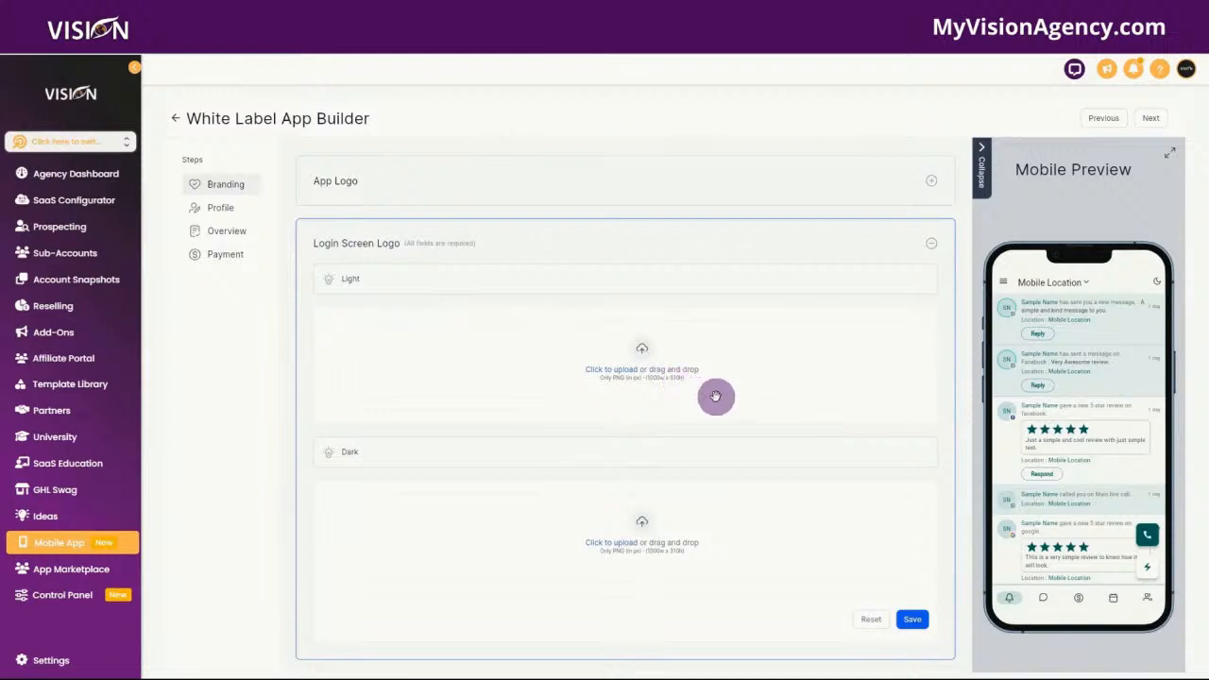
scroll(718, 406, "down", 3)
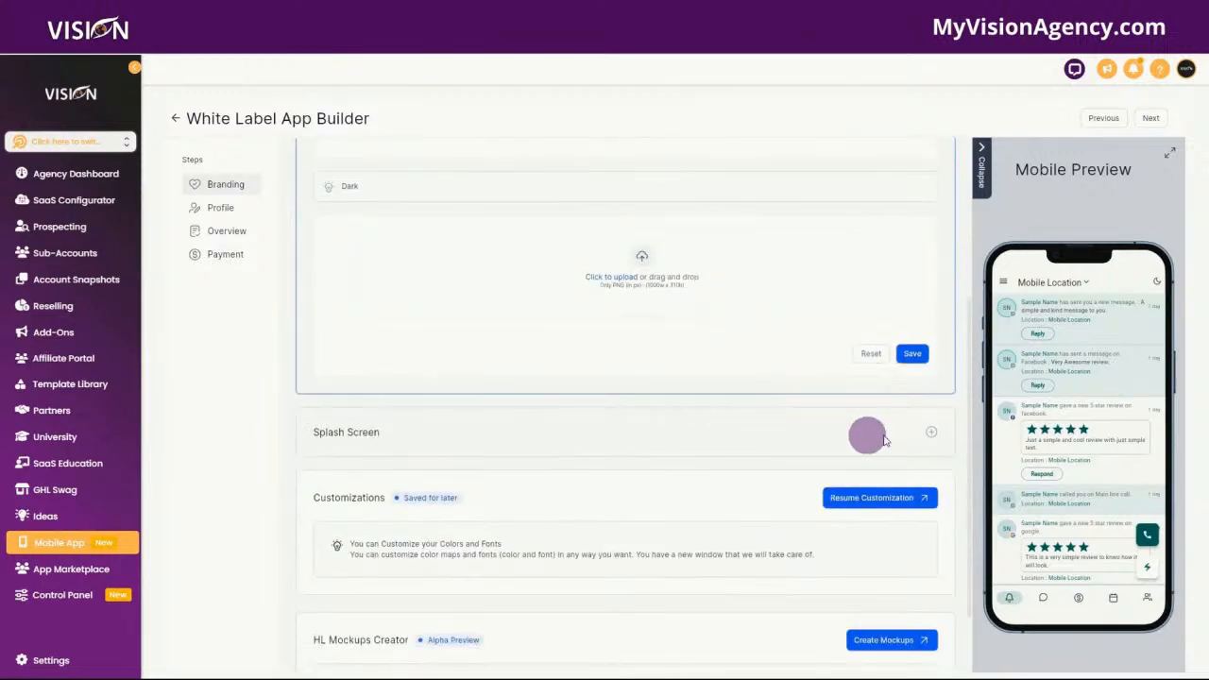
left_click(931, 432)
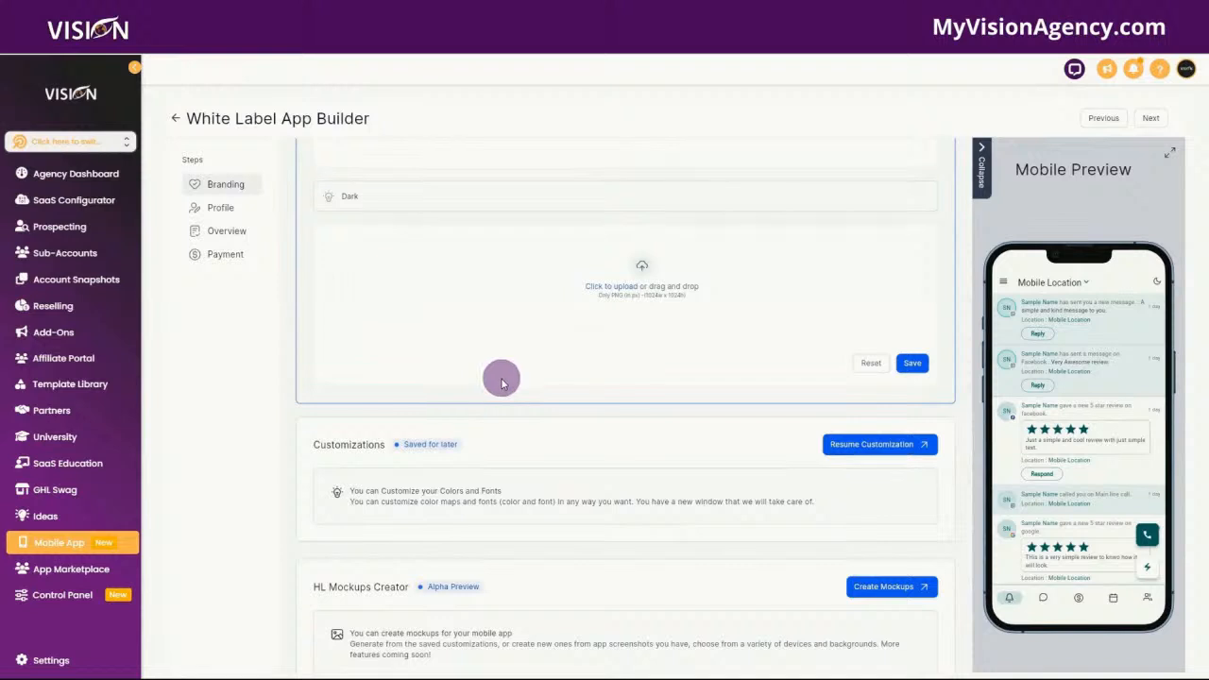
scroll(501, 373, "up", 3)
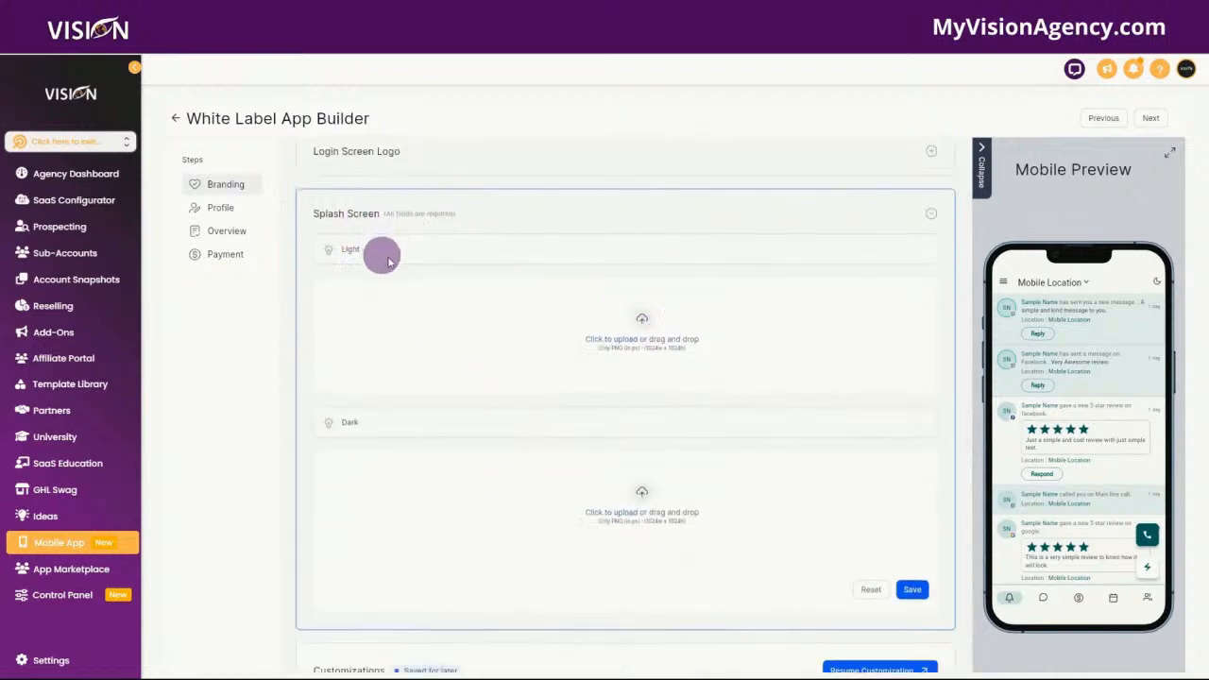
scroll(567, 496, "down", 2)
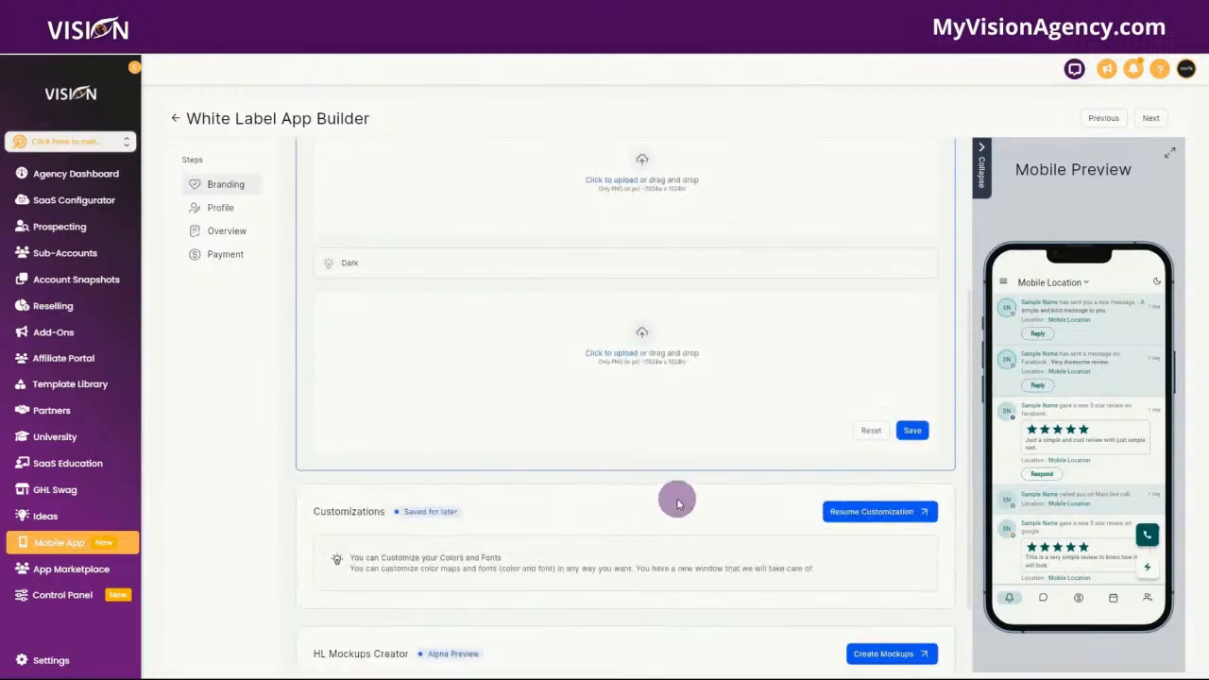
Step: Open the Mobile App Customizer and view the Primary, Accent and Wheel choices for the core primary color, without changing it
left_click(850, 515)
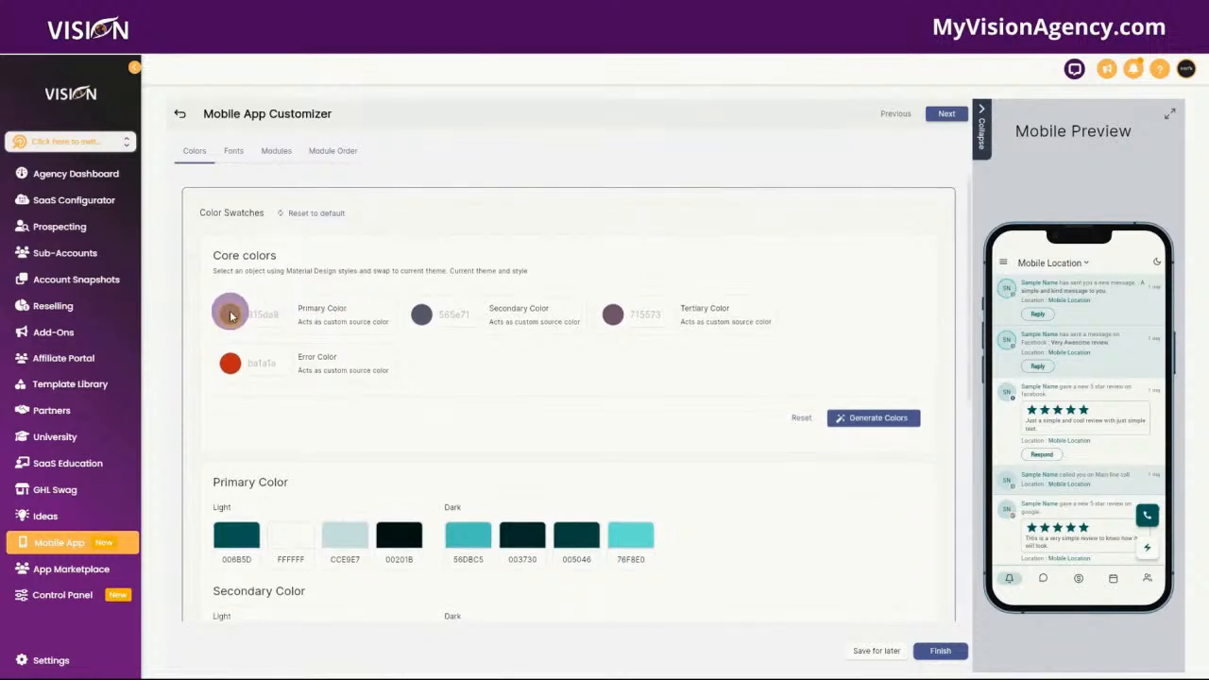
left_click(267, 319)
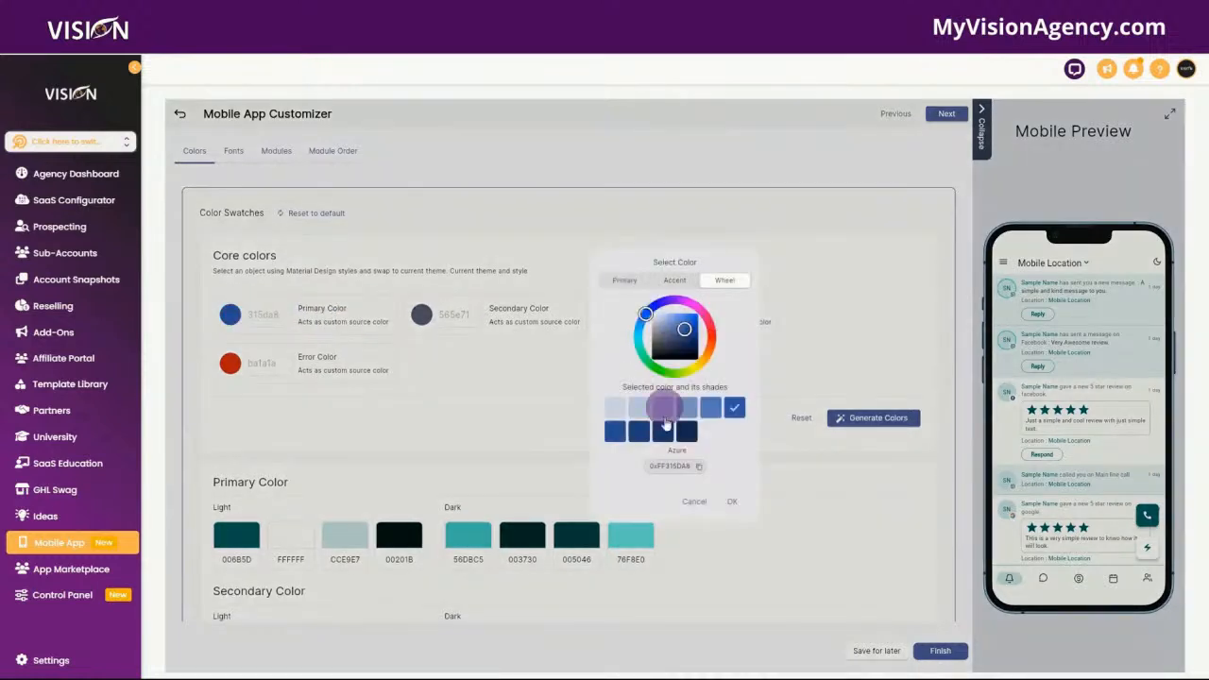
left_click(639, 286)
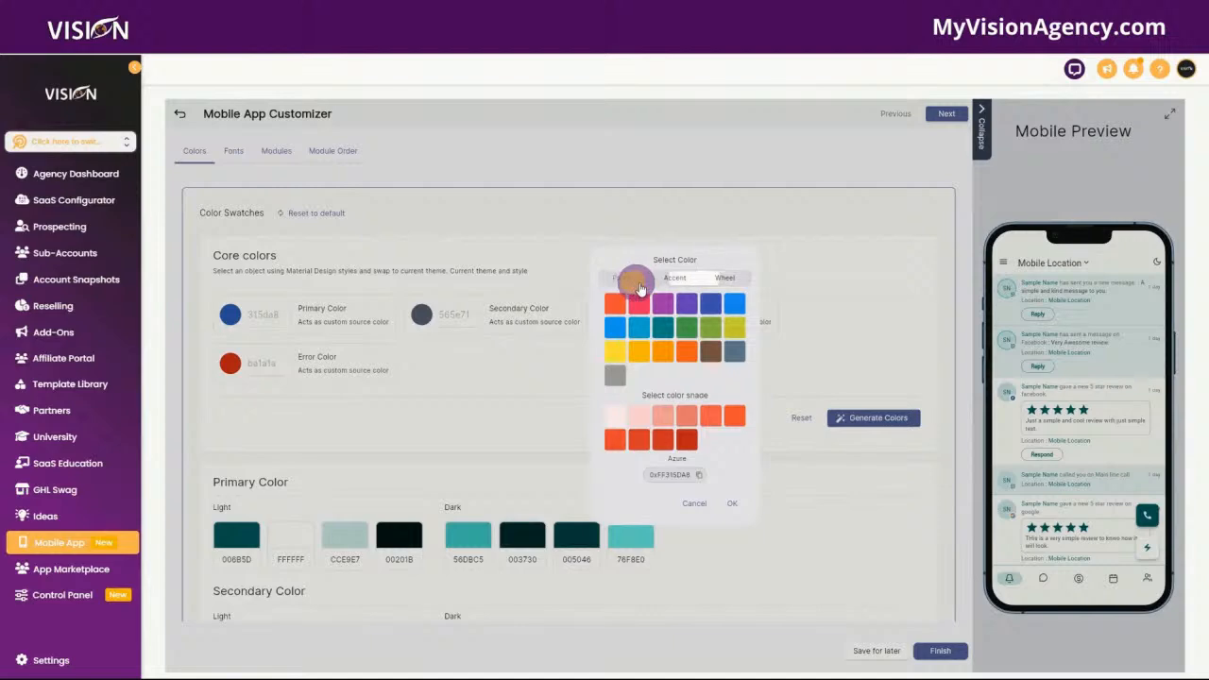
left_click(672, 279)
left_click(728, 281)
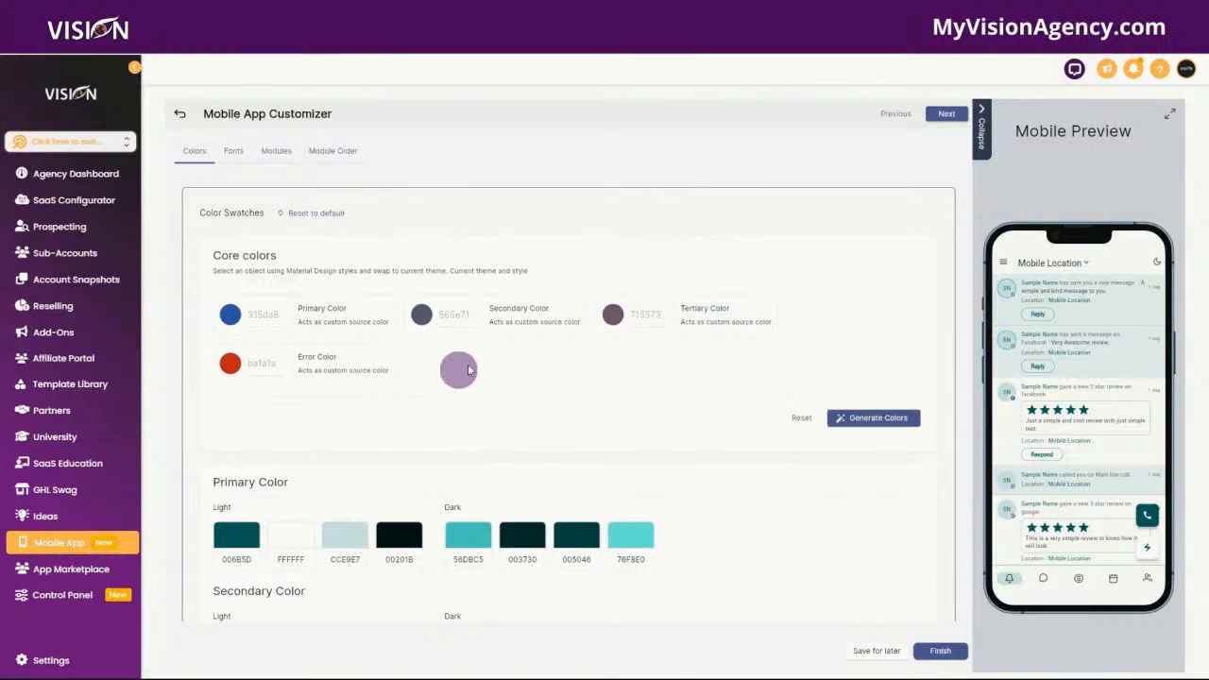
Step: Examine the light and dark swatches for the primary, secondary, tertiary, error and neutral colors
scroll(563, 352, "down", 2)
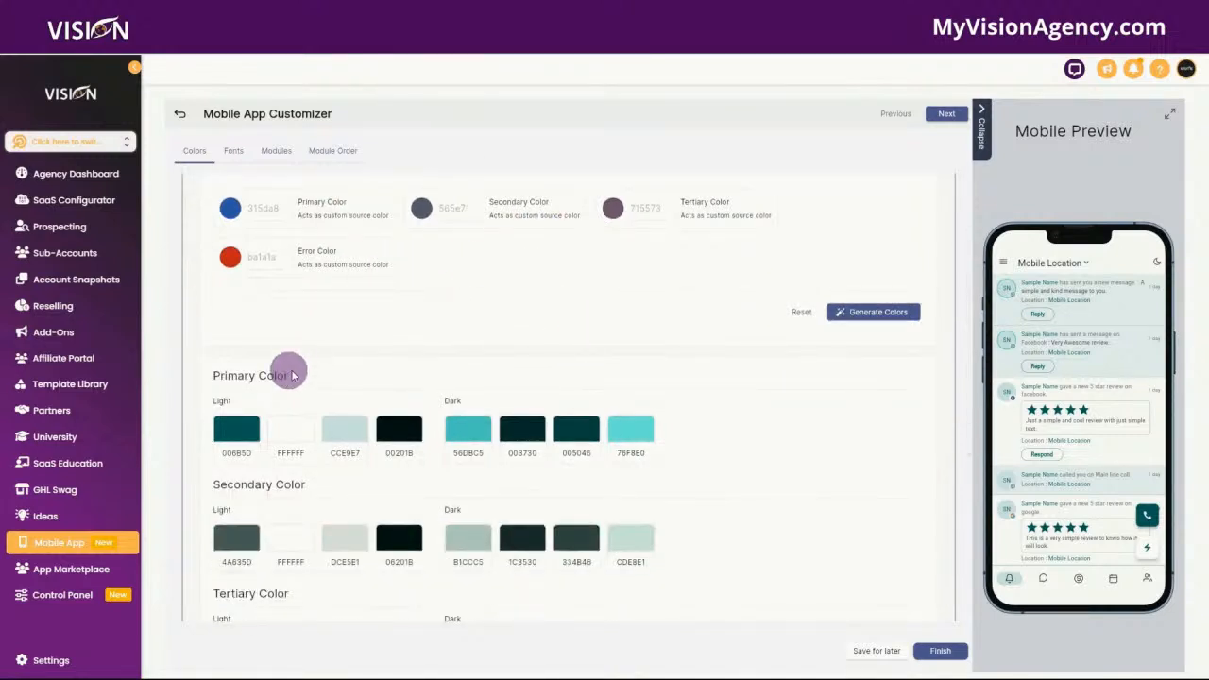
scroll(287, 372, "down", 3)
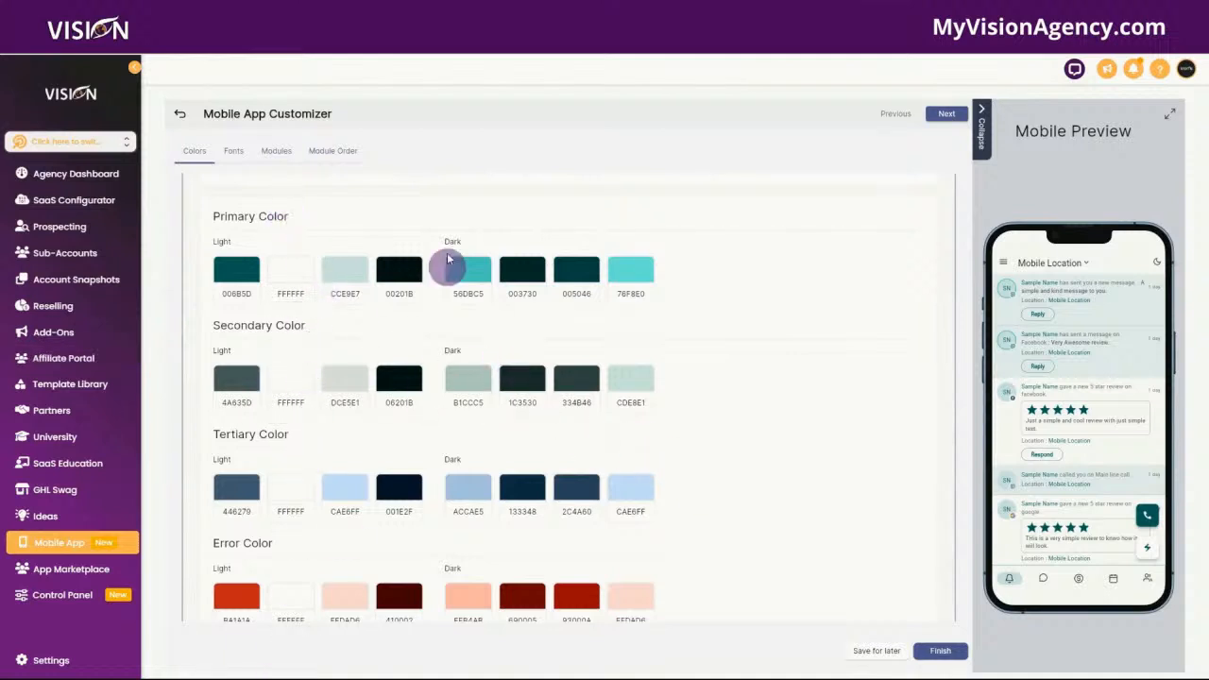
scroll(743, 572, "down", 2)
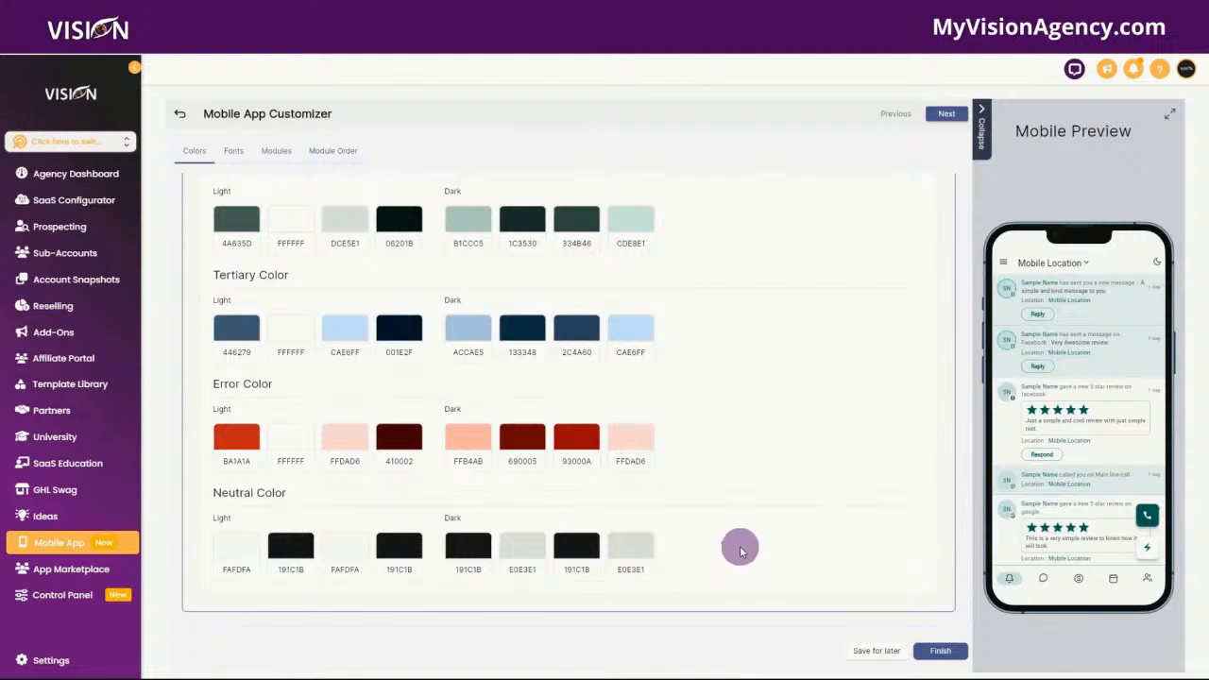
scroll(740, 551, "down", 1)
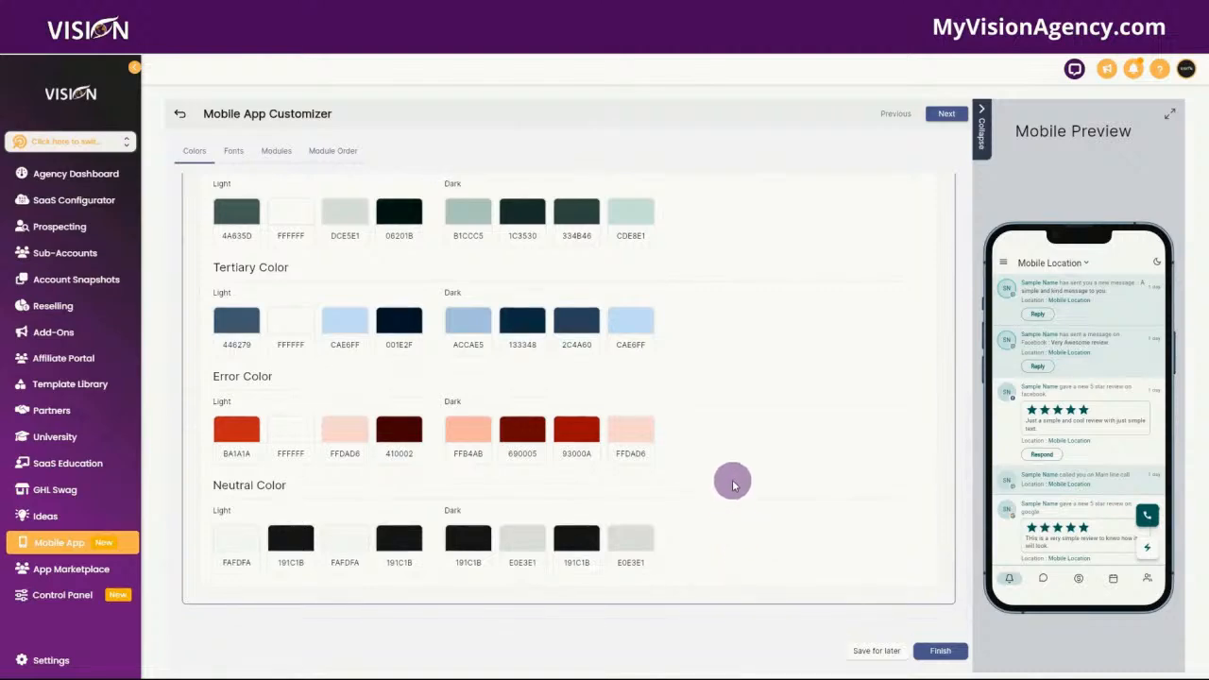
scroll(733, 484, "up", 5)
Step: Review the font selection and the text style samples in the app customizer's Fonts section
left_click(232, 150)
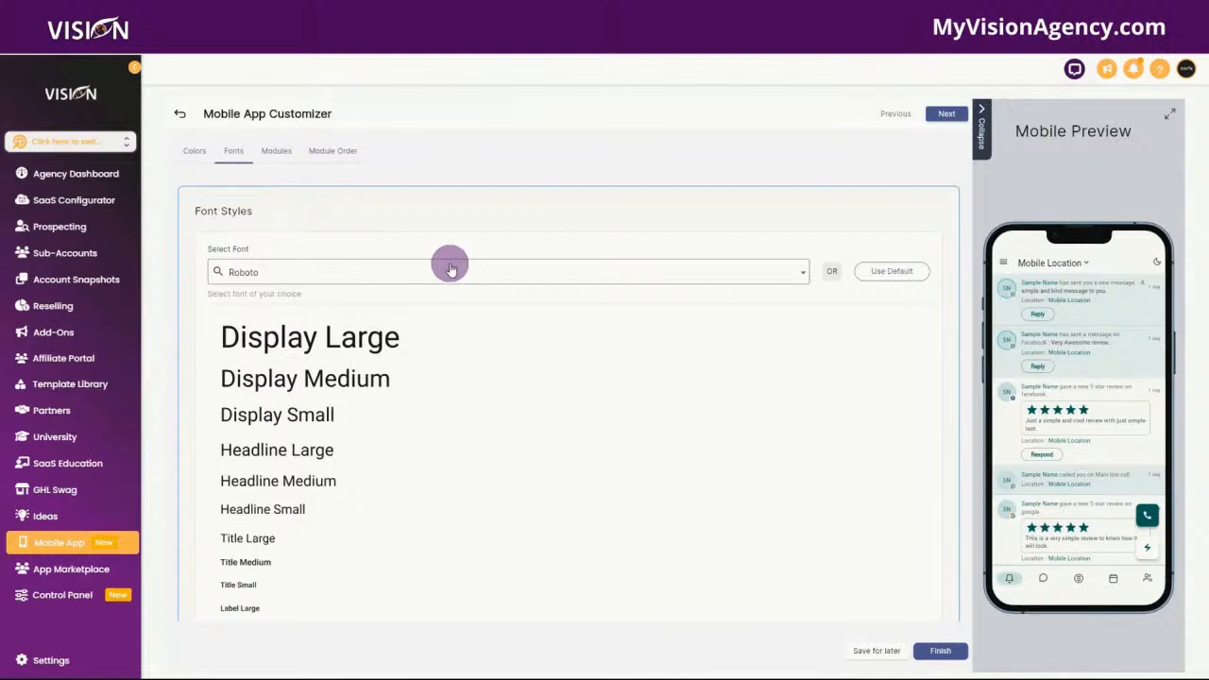
scroll(499, 467, "down", 2)
scroll(500, 473, "up", 2)
Step: View the app's list of modules and the form for adding a custom module, and close the form without saving
left_click(276, 150)
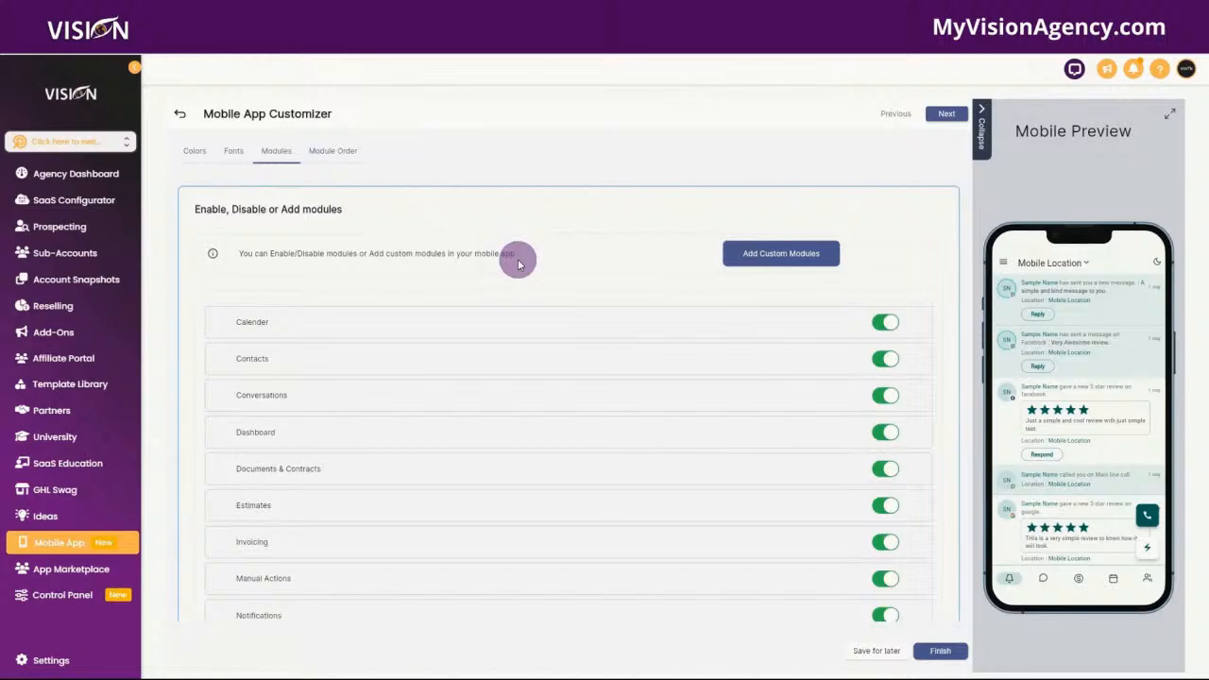
left_click(785, 255)
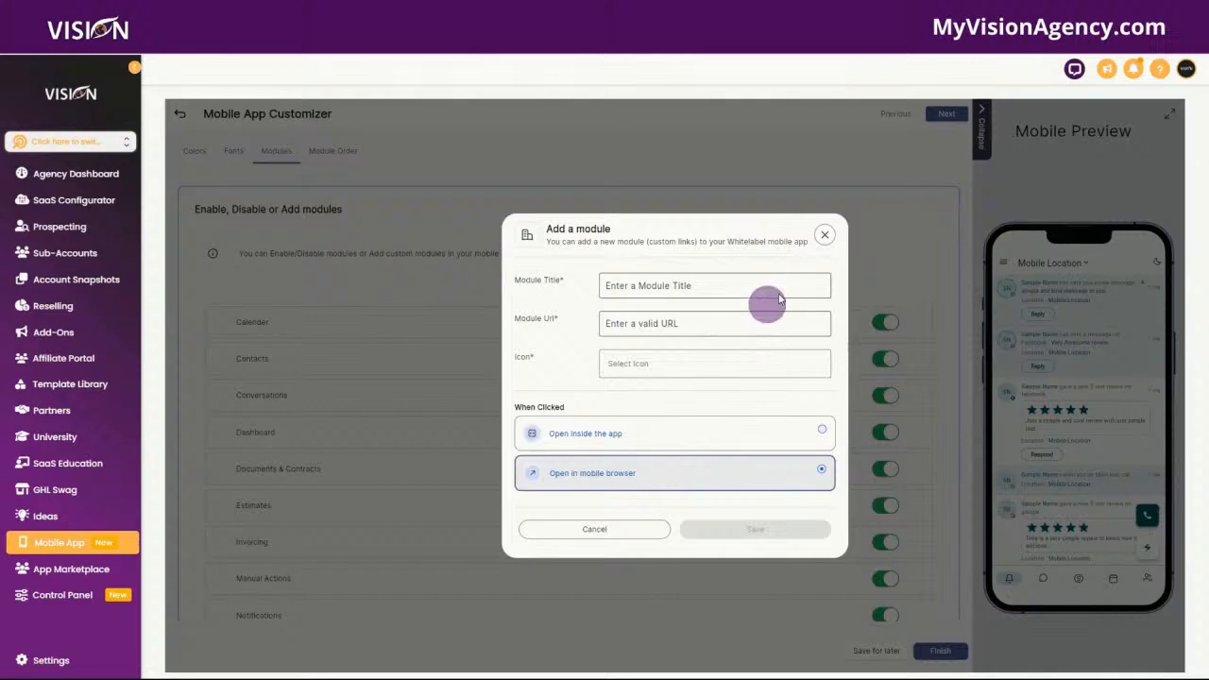
left_click(828, 237)
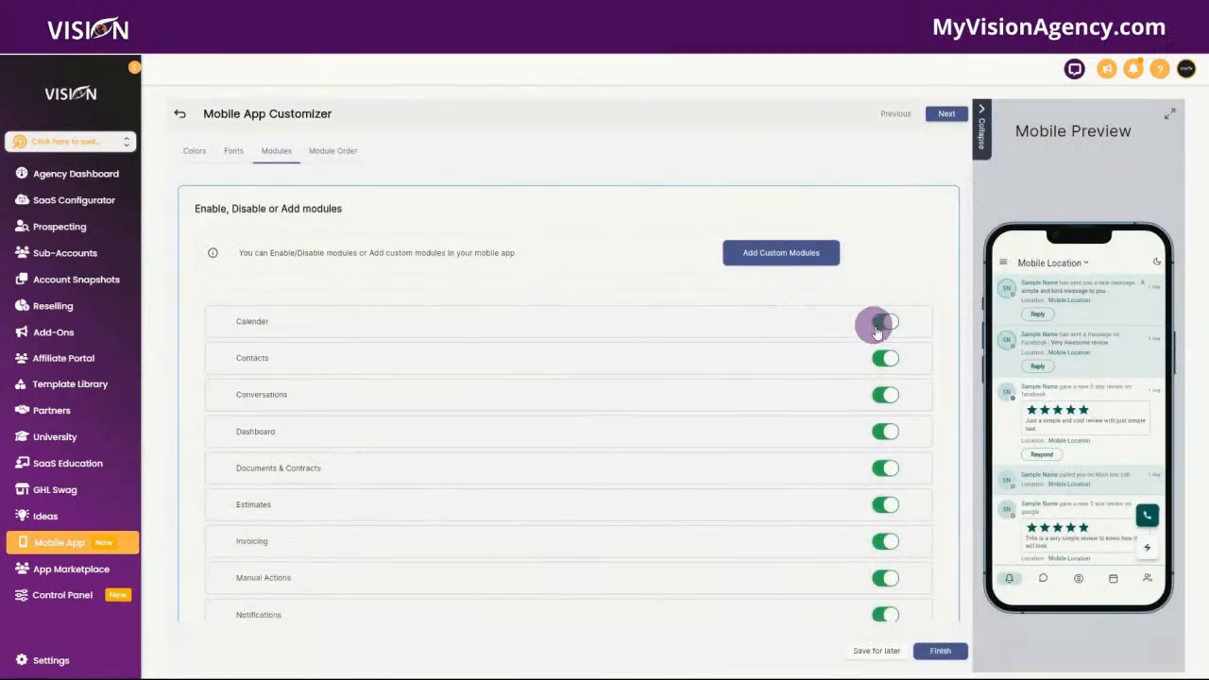
Step: Enable the Social Planner module in the app's module list and save the customizations
scroll(825, 378, "down", 1)
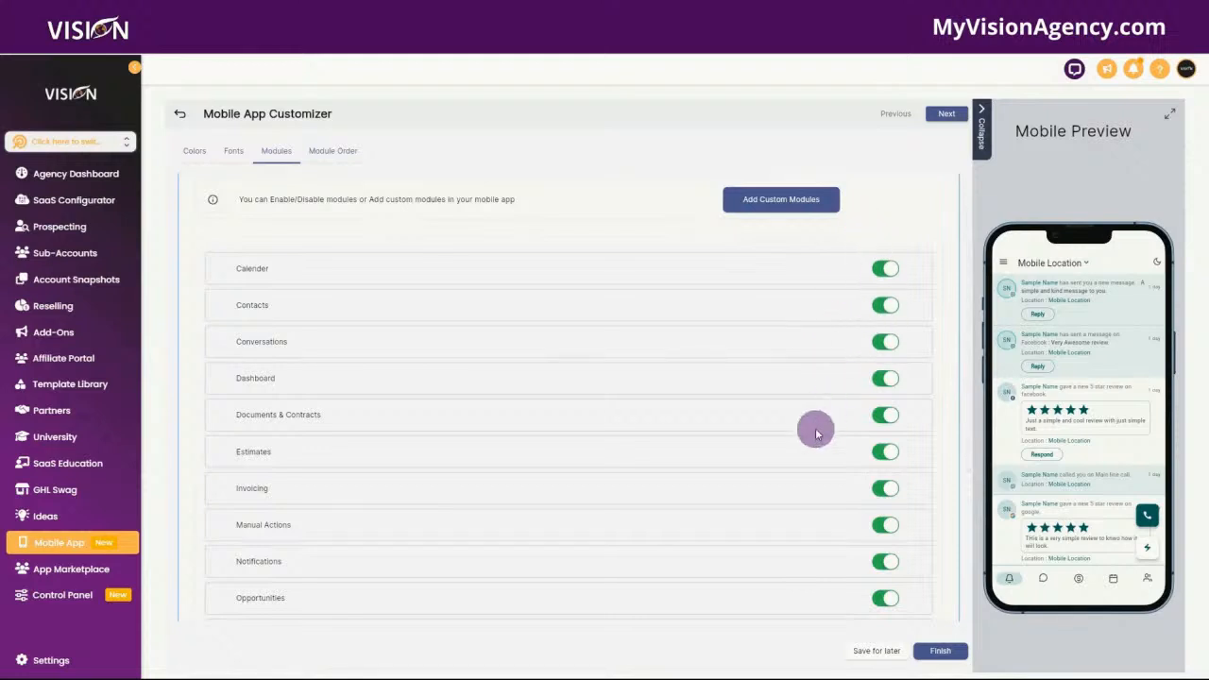
scroll(818, 435, "down", 1)
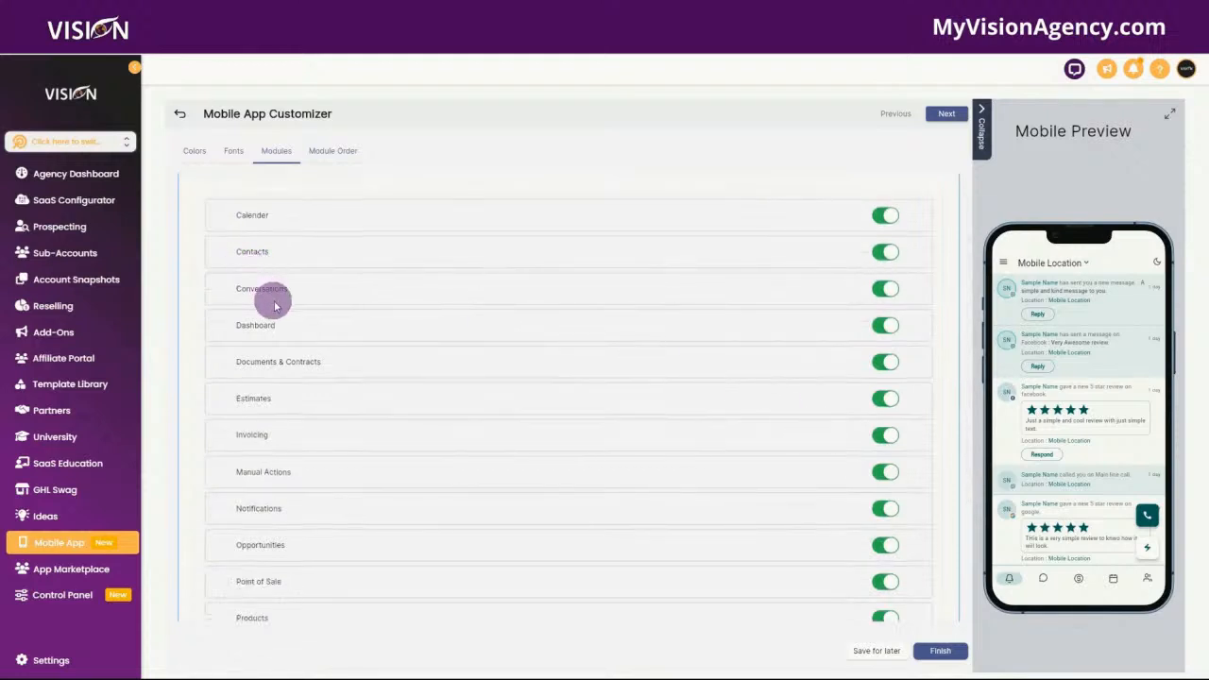
scroll(293, 369, "down", 2)
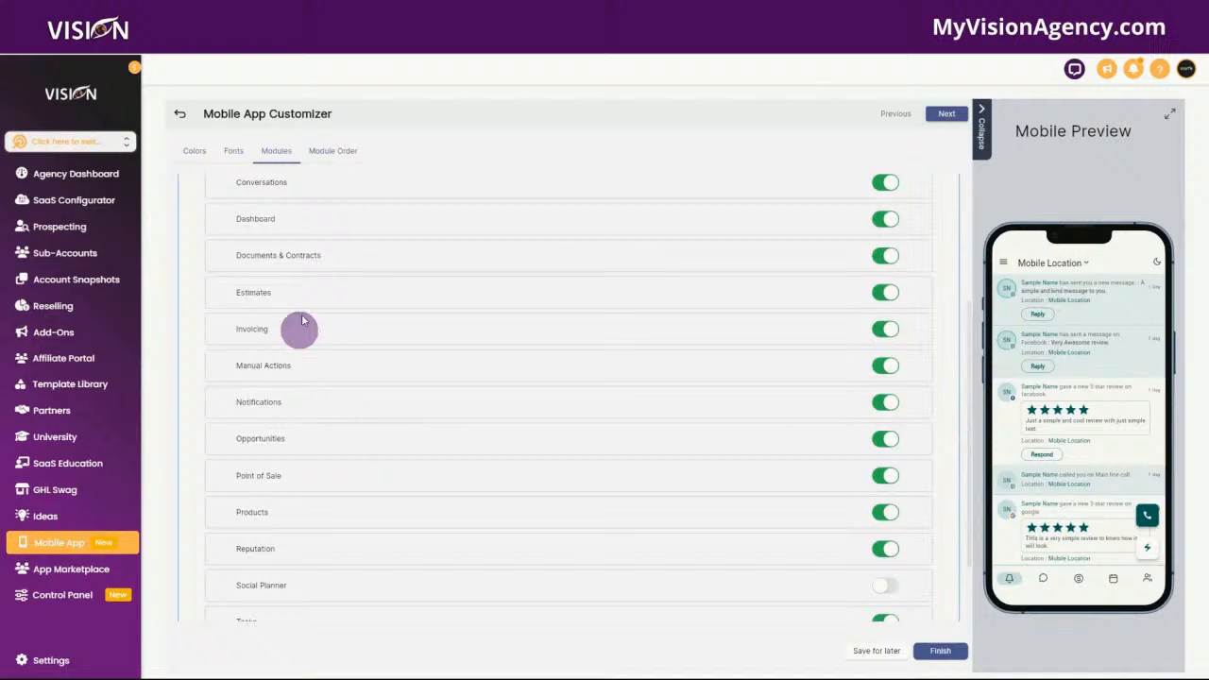
scroll(316, 416, "down", 2)
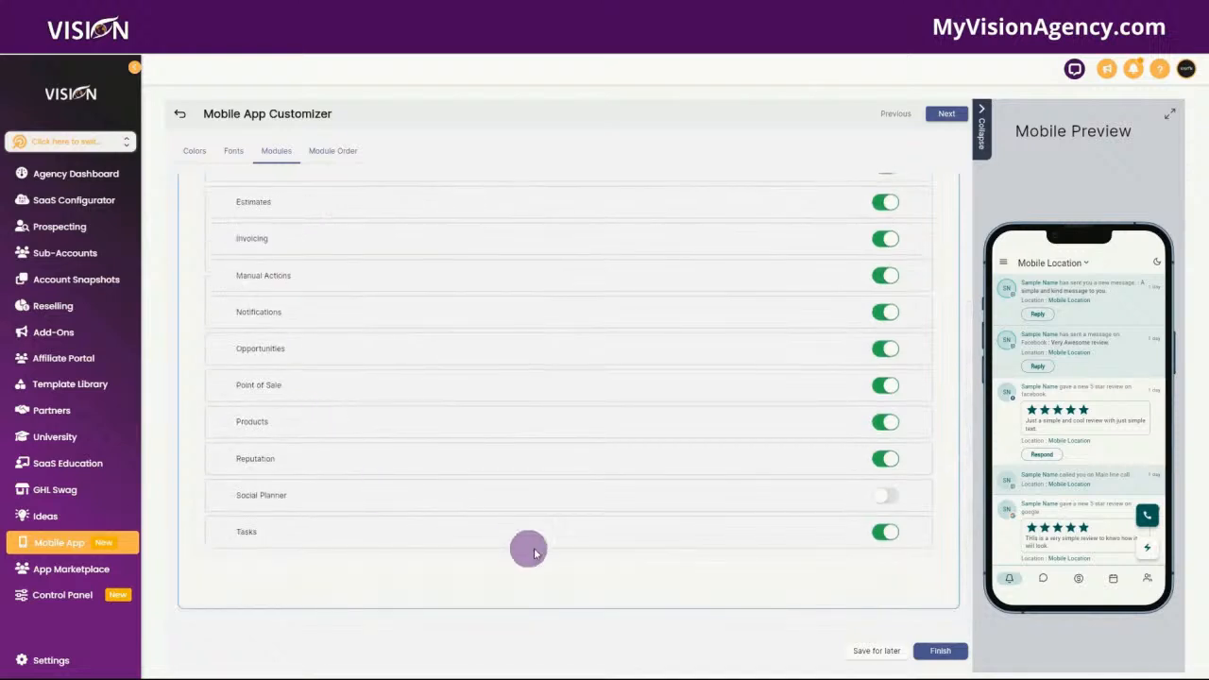
left_click(897, 501)
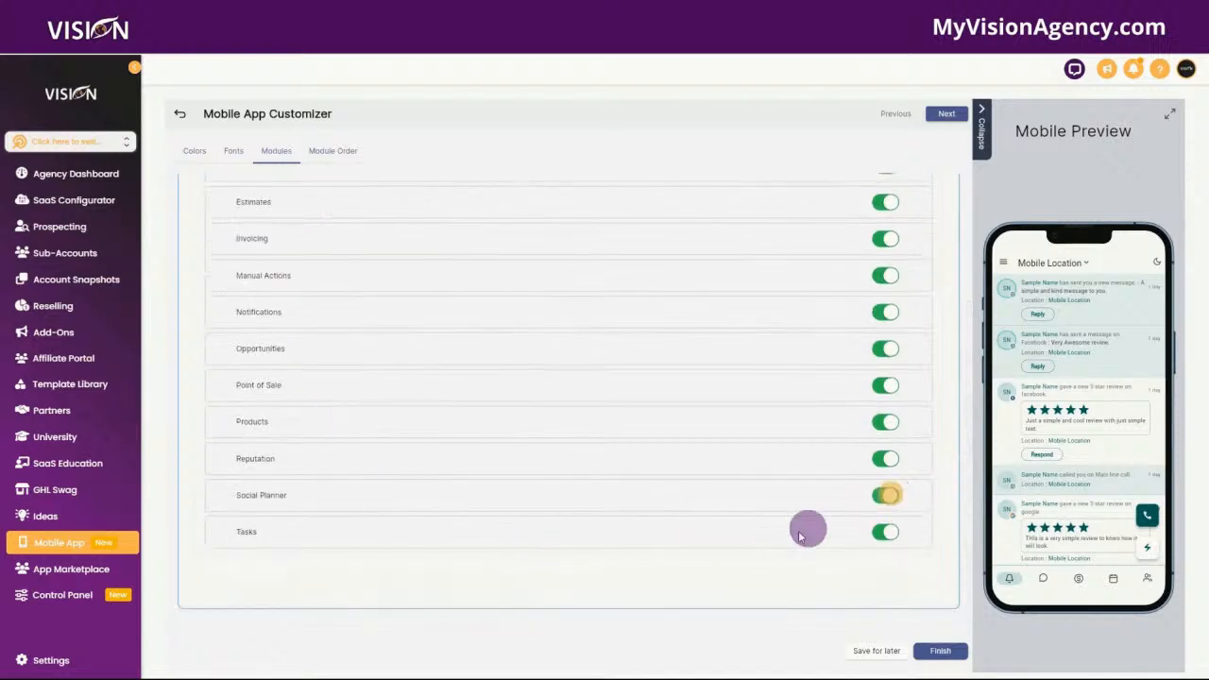
left_click(939, 652)
left_click(708, 414)
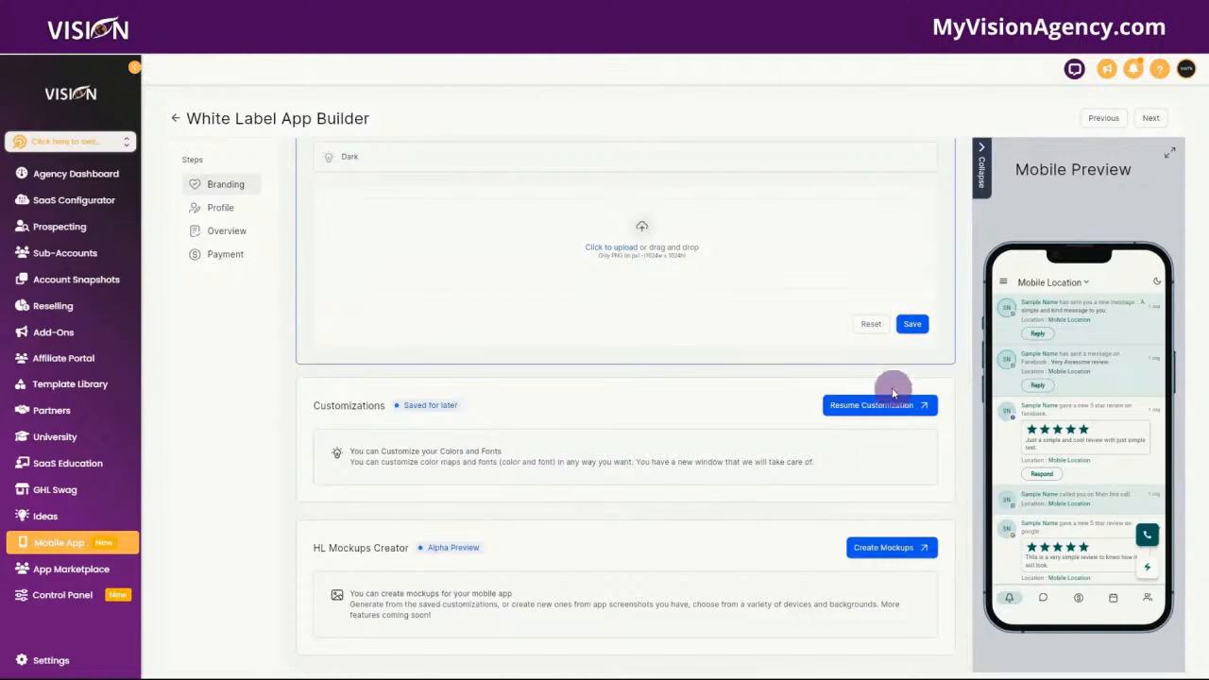
Step: Resume the customization and move Notifications between Calender and Contacts in the Bottom Navigation module order
left_click(894, 406)
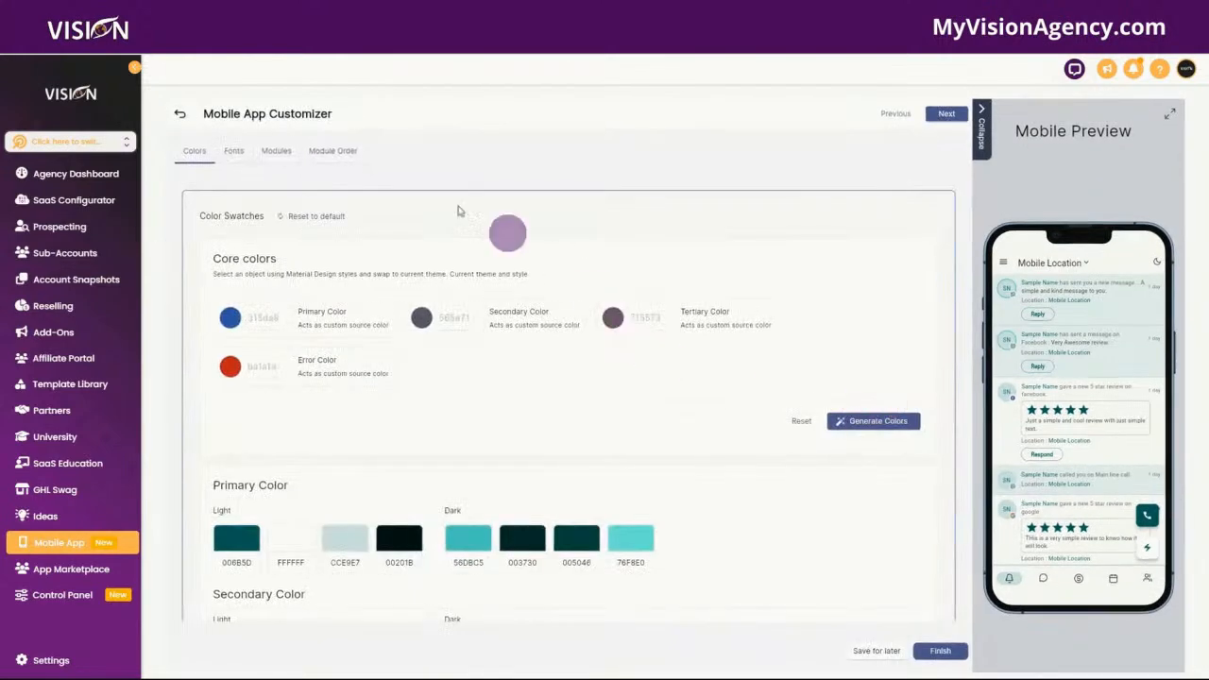
left_click(337, 154)
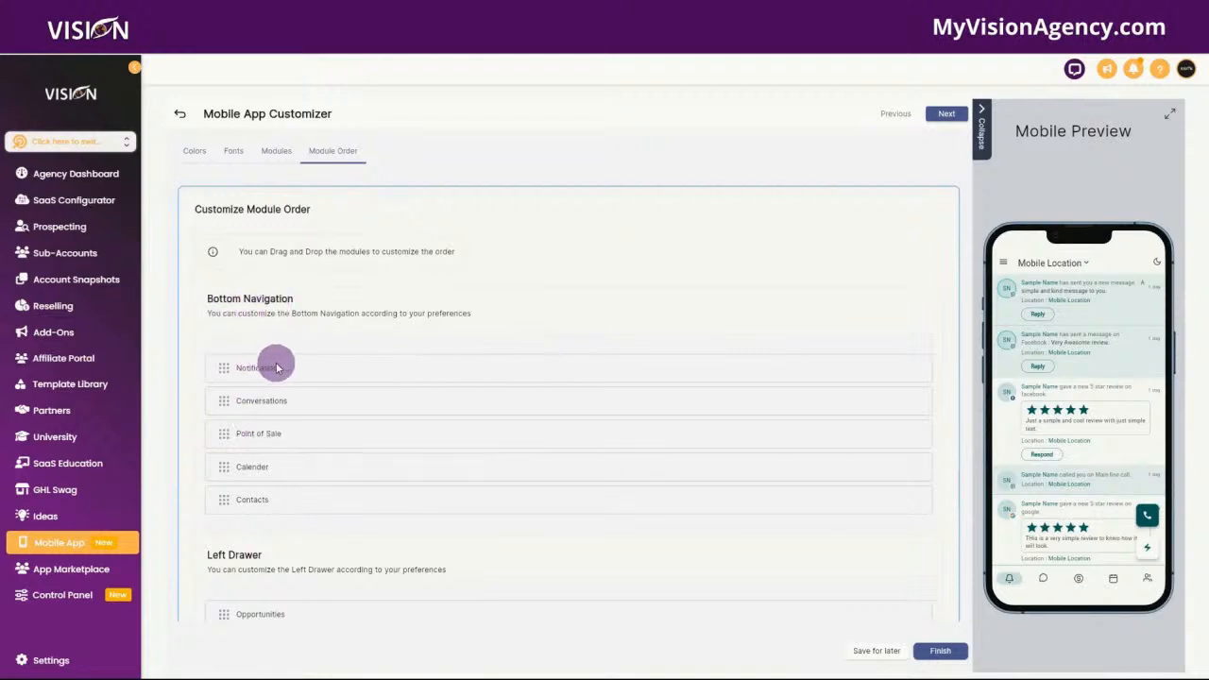
left_click_drag(225, 367, 217, 499)
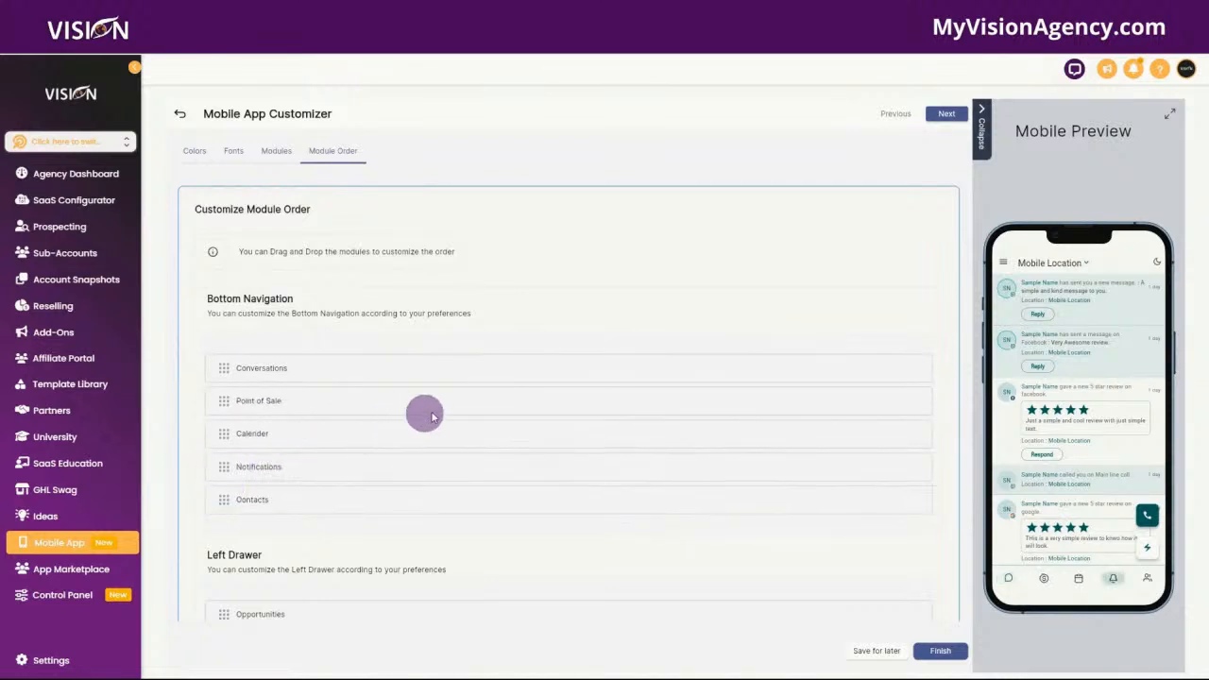
Step: Move Social Planner above Opportunities at the start of the Left Drawer order and save the customizations
scroll(413, 420, "down", 5)
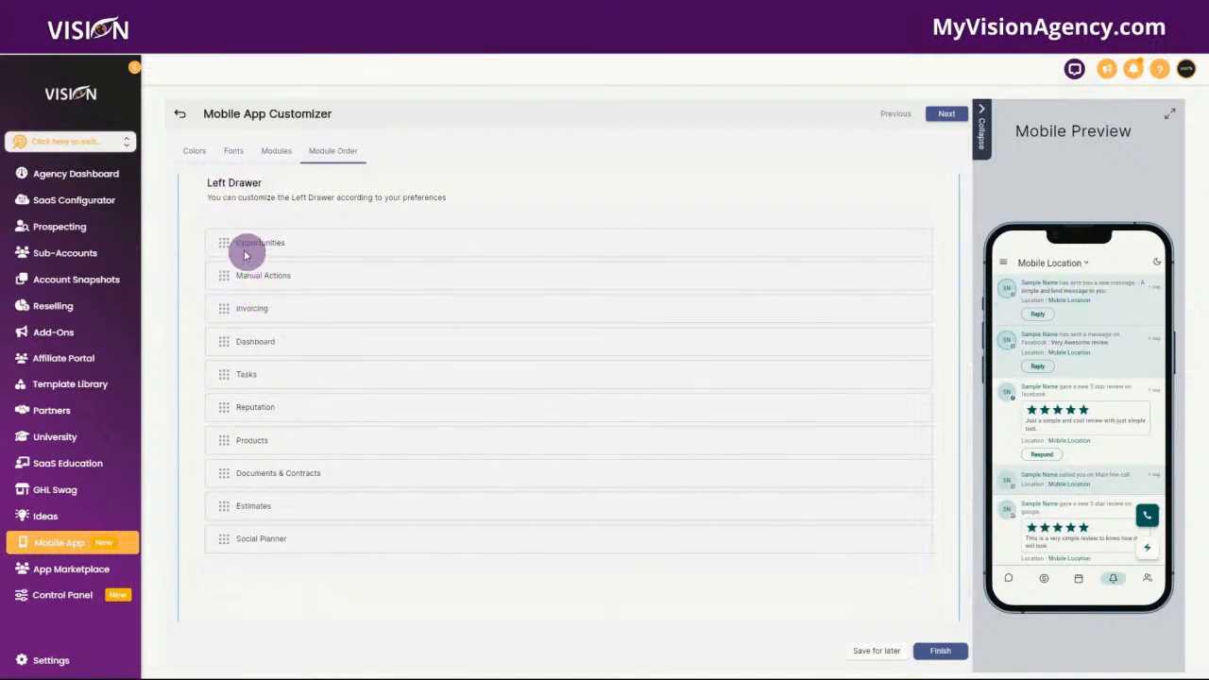
left_click_drag(227, 539, 197, 237)
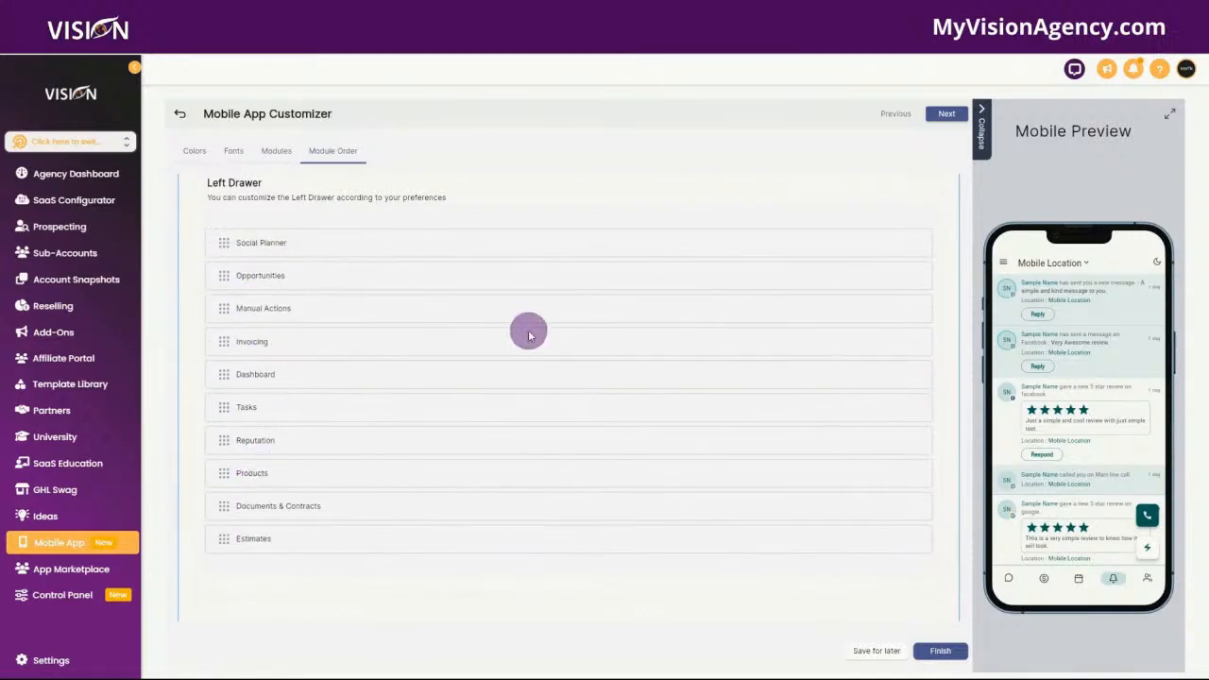
left_click(942, 651)
left_click(714, 413)
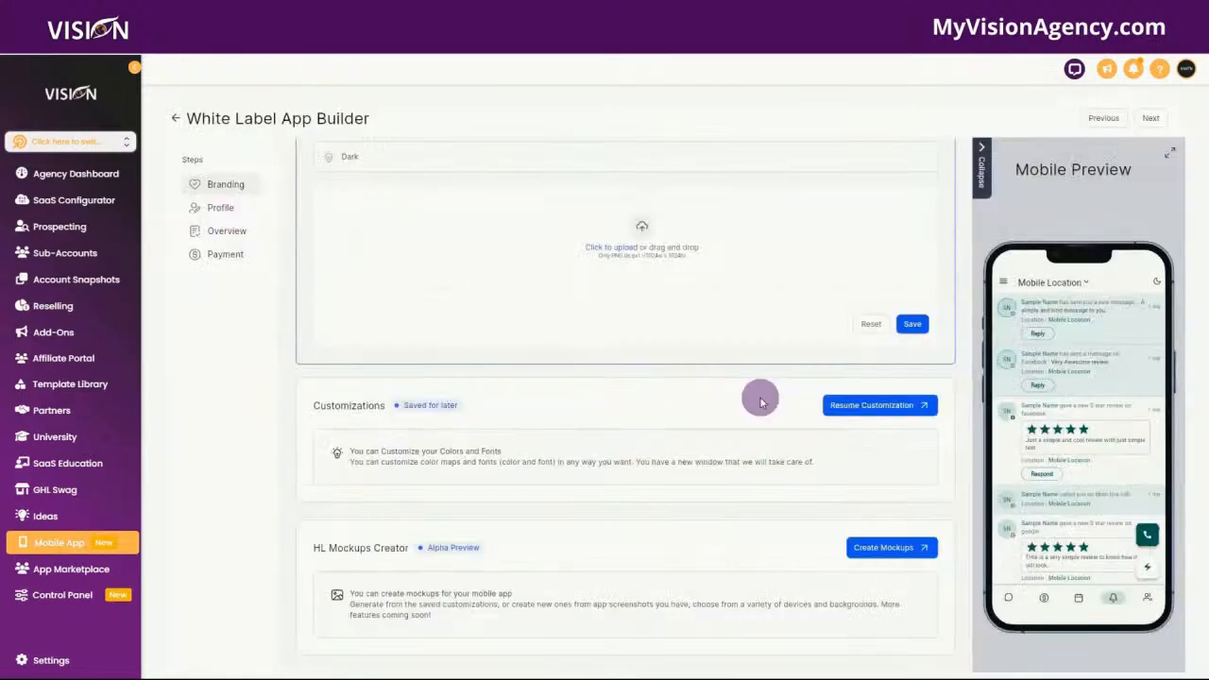
Step: Open the HL Mockups Creator, try the iPhone 6.9", 6.5" and 5.5" frames, and select iPad as the device
left_click(886, 551)
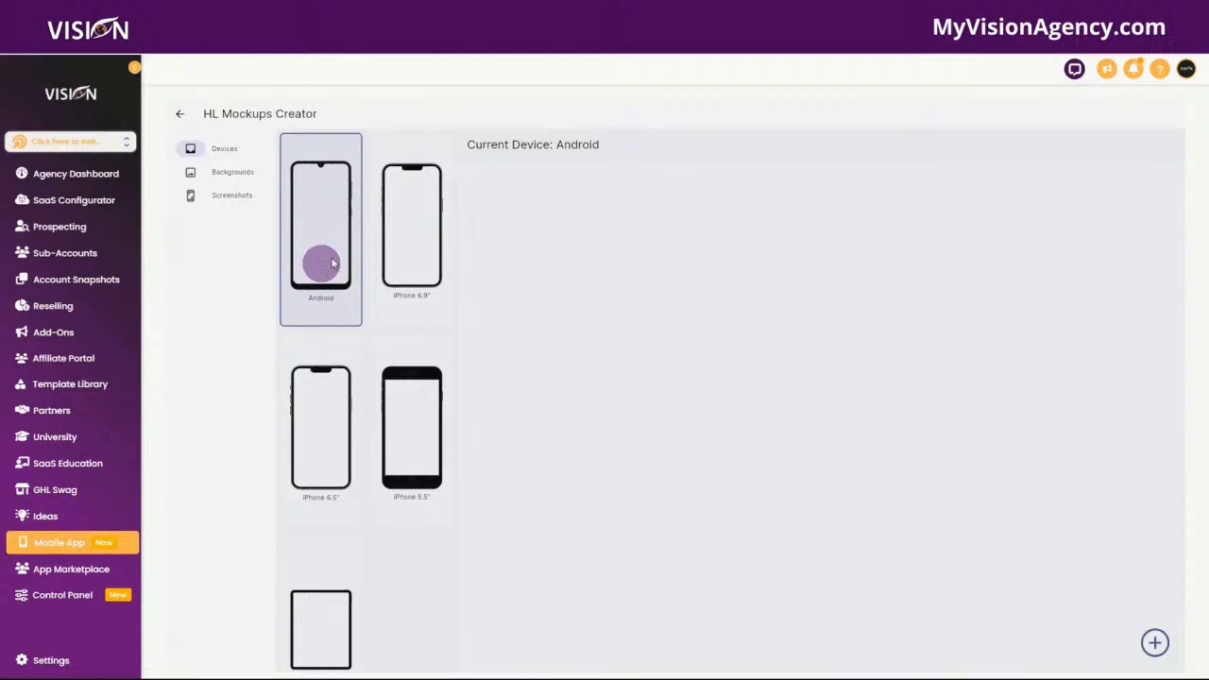
left_click(398, 248)
left_click(329, 428)
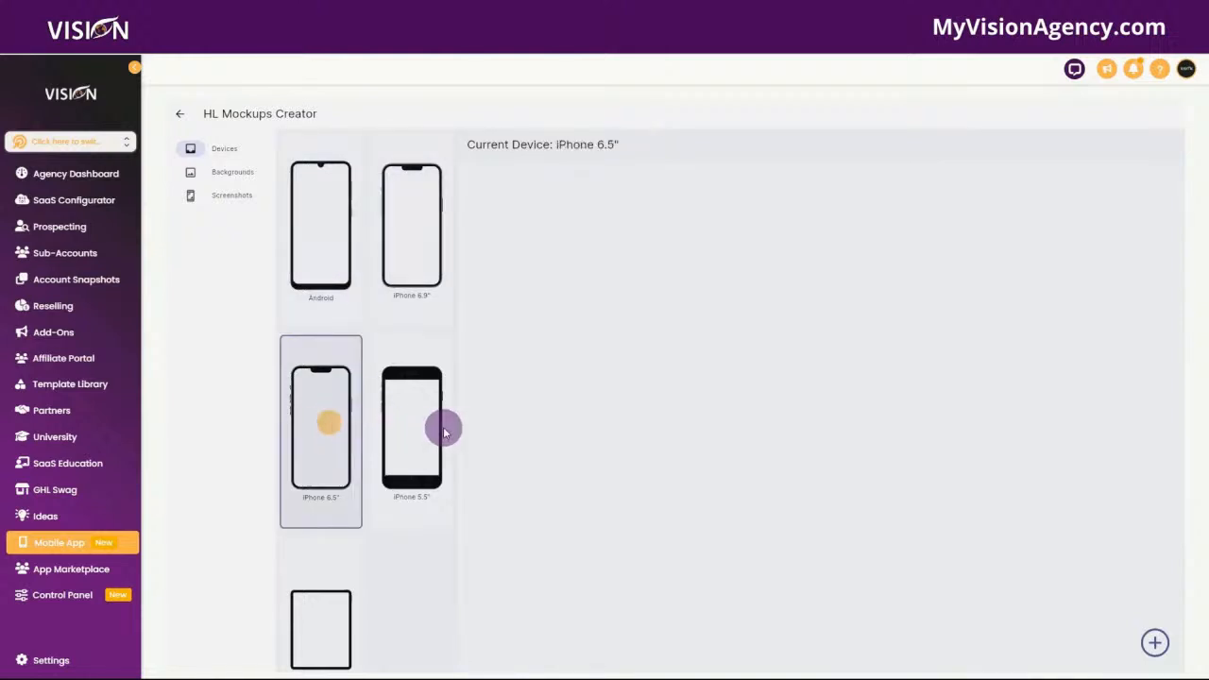
left_click(406, 457)
left_click(338, 616)
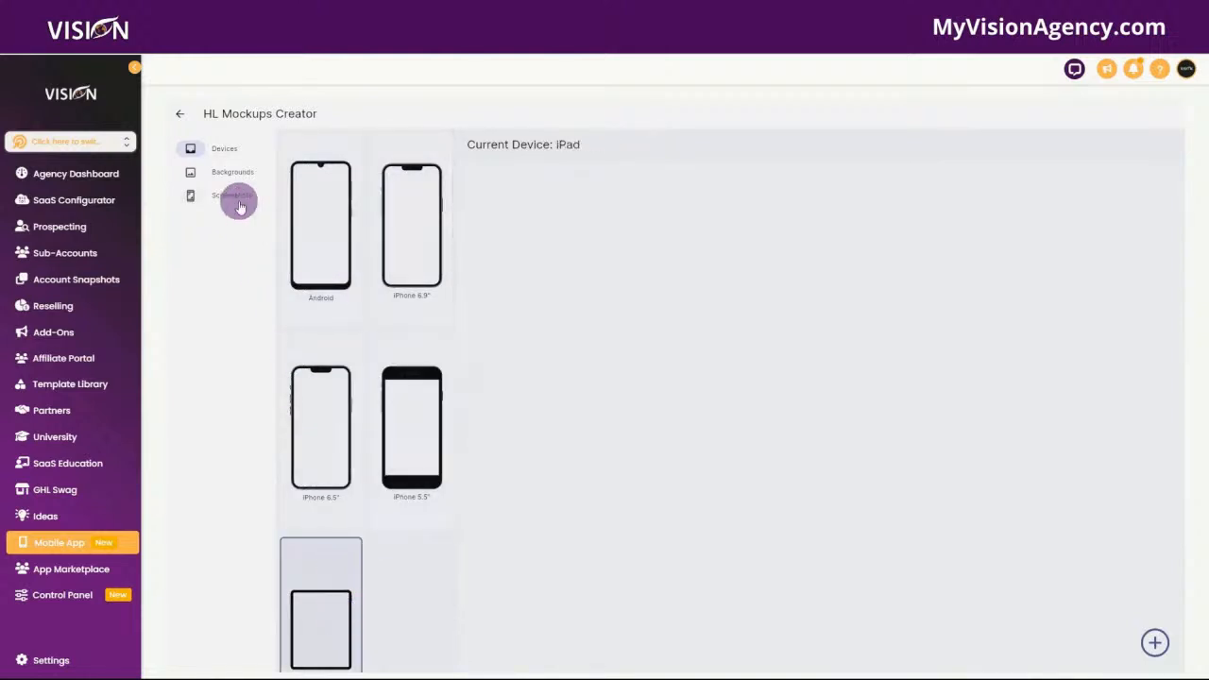
Step: Select the orange, yellow and green wave background for the mockup, and view the download option for screenshots of all devices
left_click(233, 172)
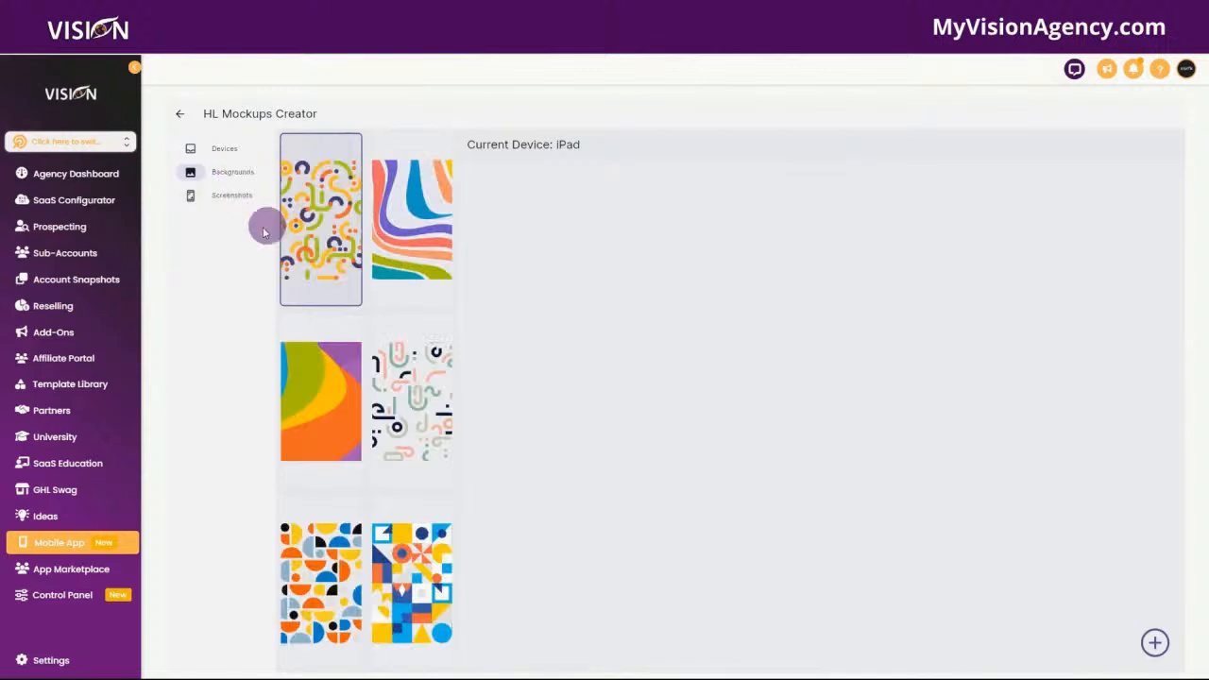
left_click(335, 401)
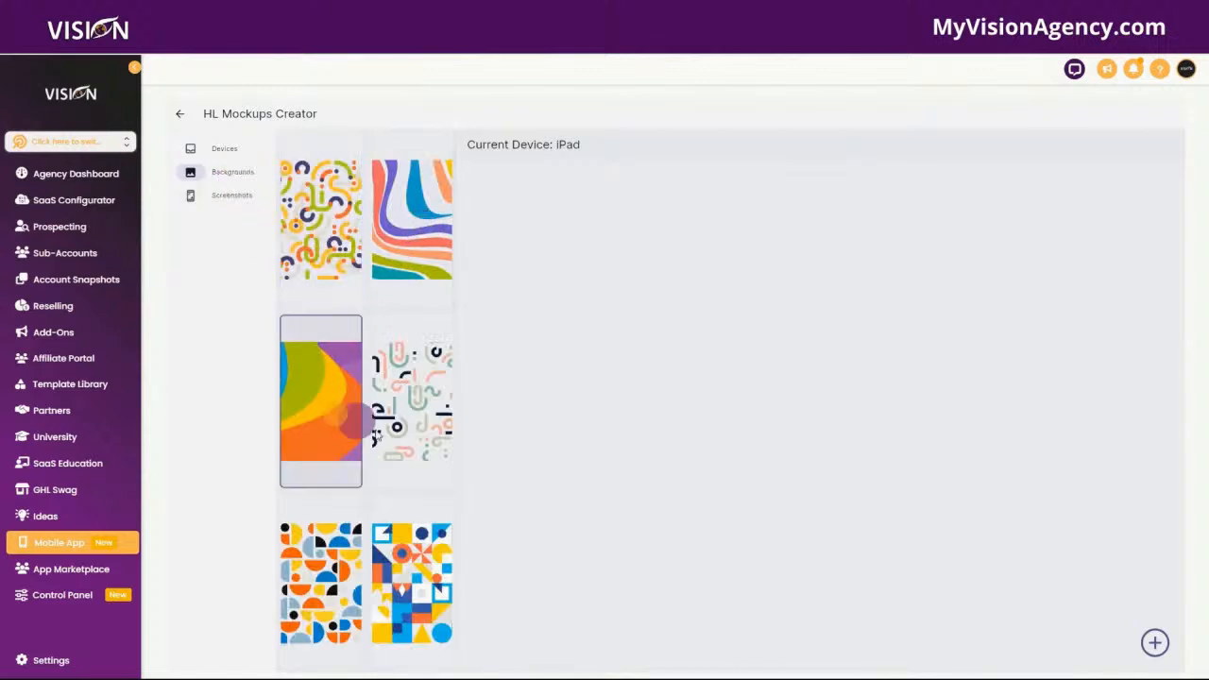
scroll(419, 449, "down", 1)
scroll(419, 449, "down", 10)
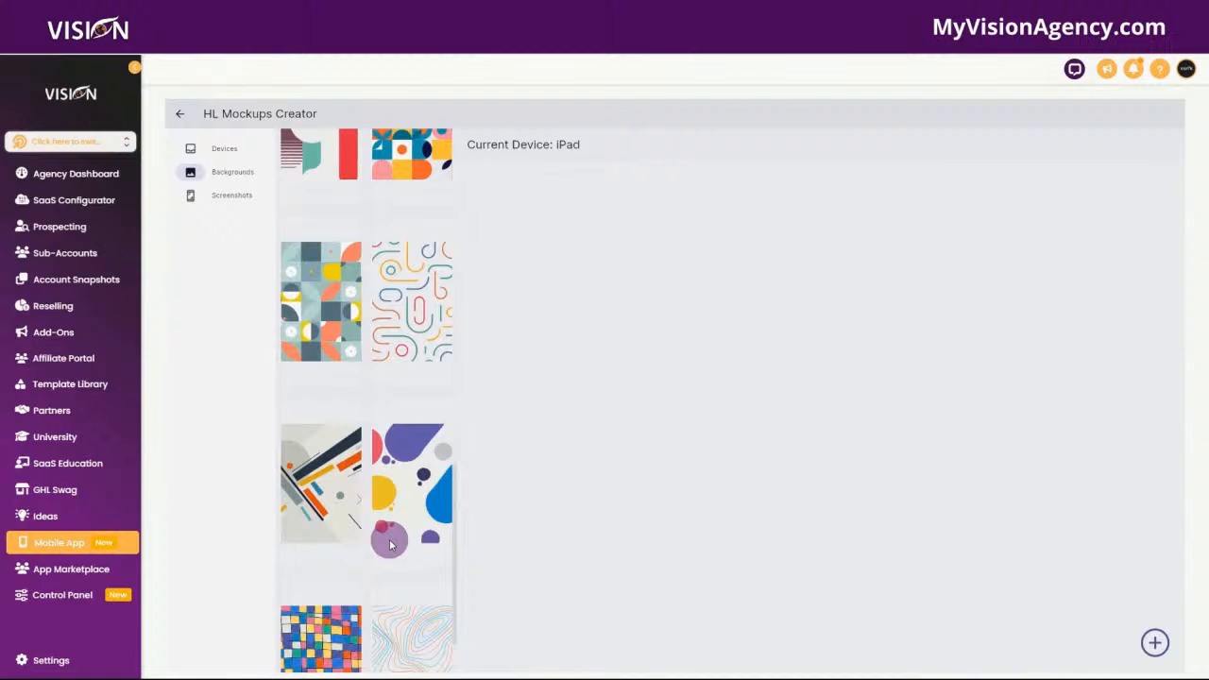
left_click(233, 195)
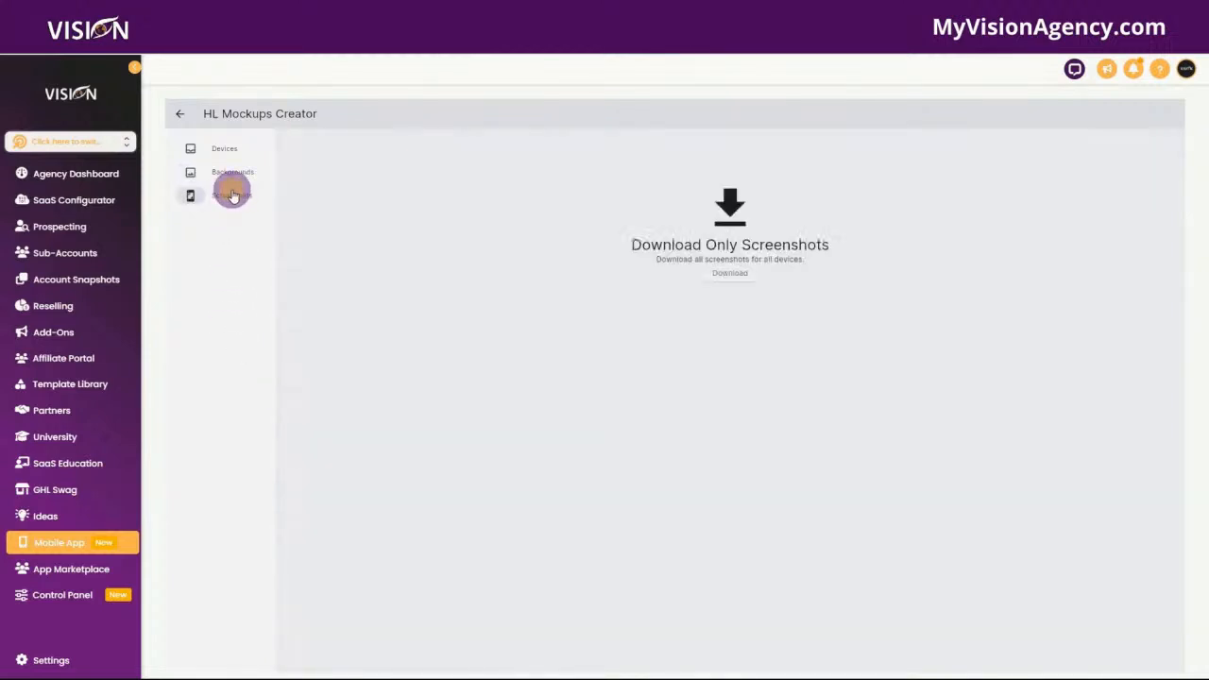
left_click(744, 274)
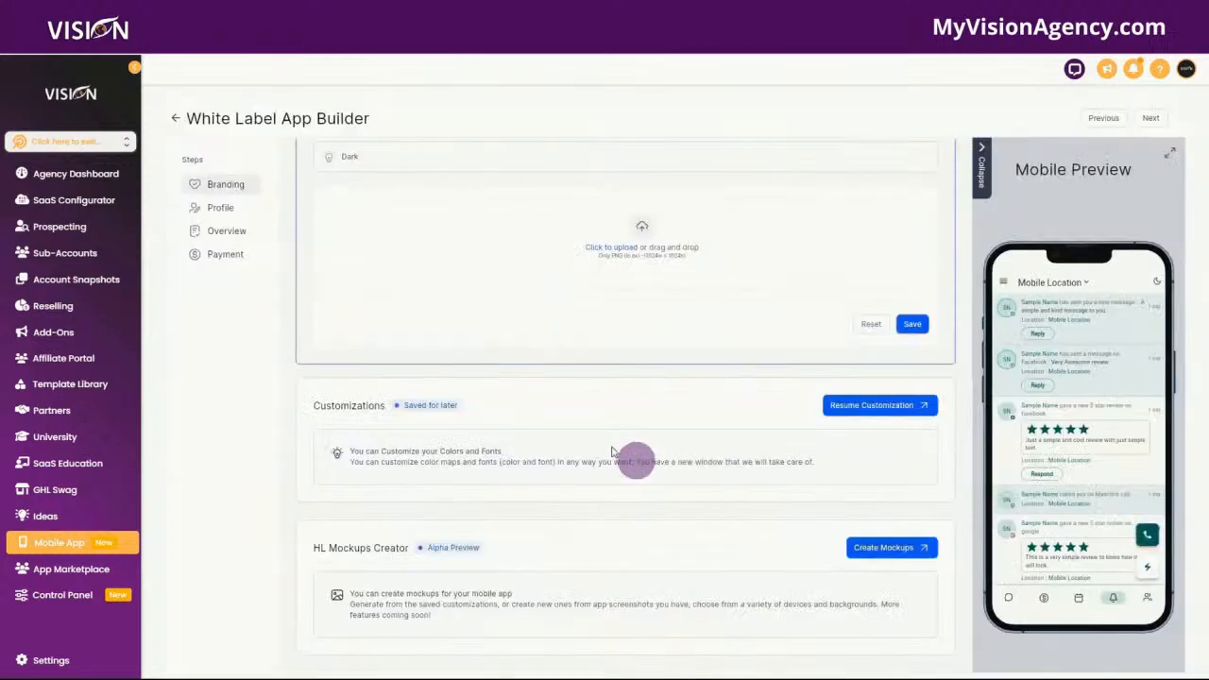
Step: Open the Profile step of the app builder and review the required fields under Personal info
left_click(221, 207)
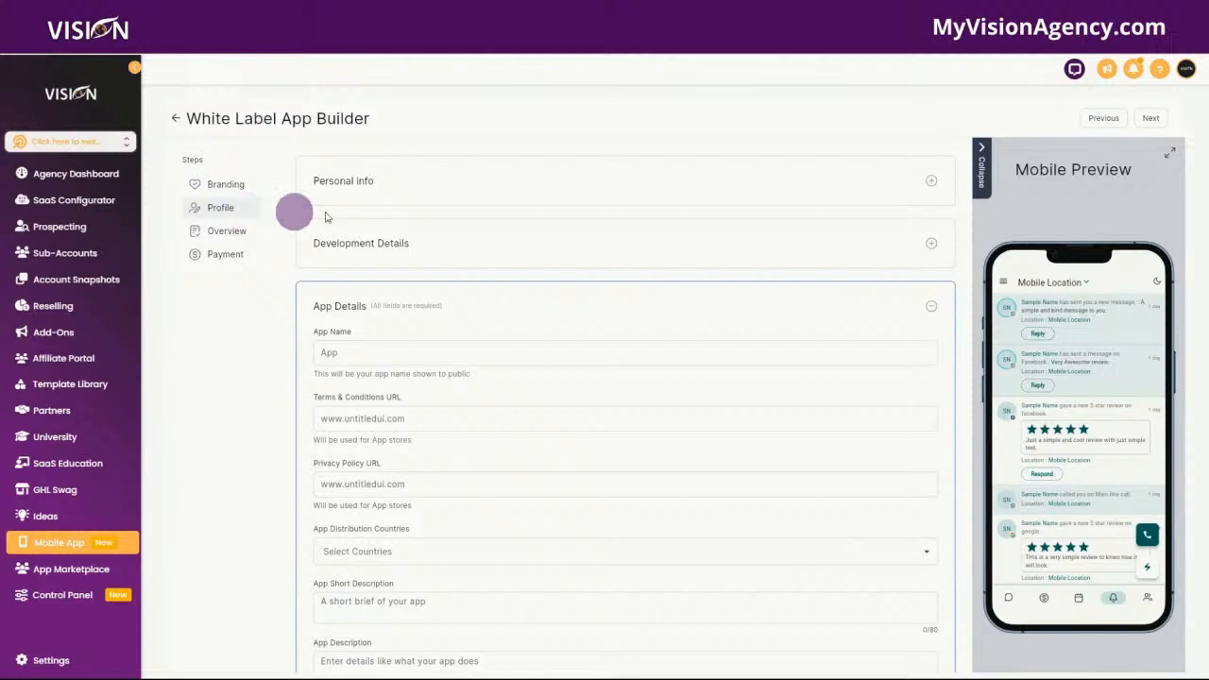
left_click(934, 181)
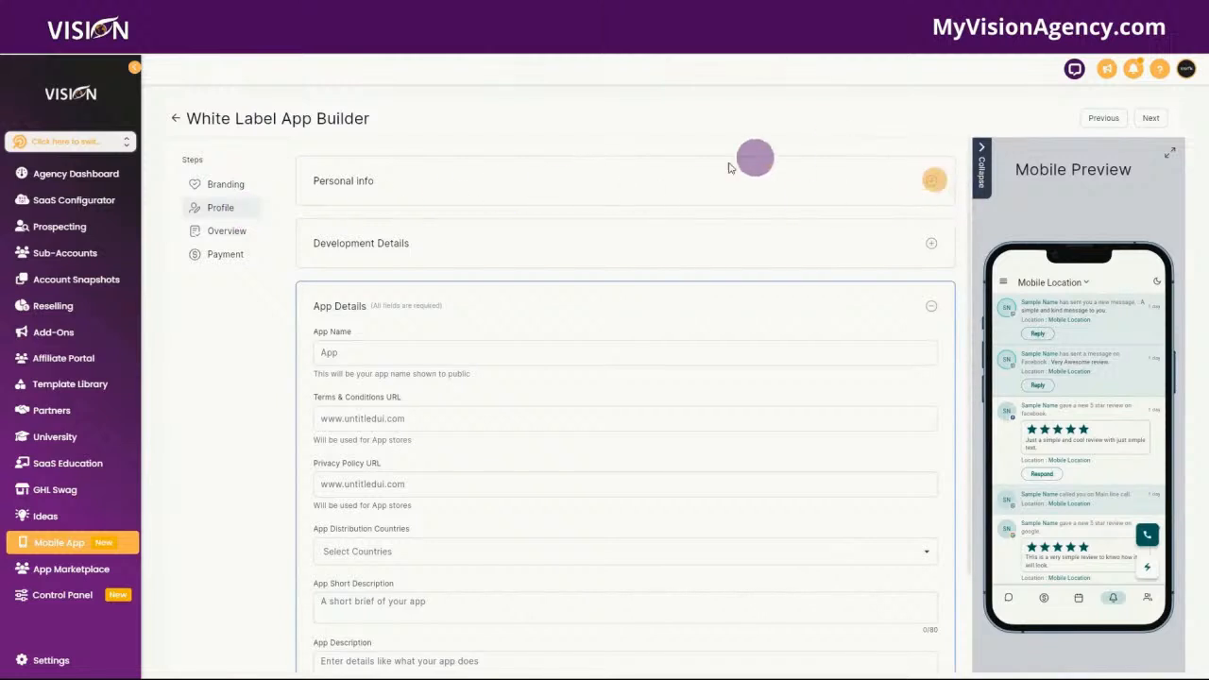
left_click(931, 185)
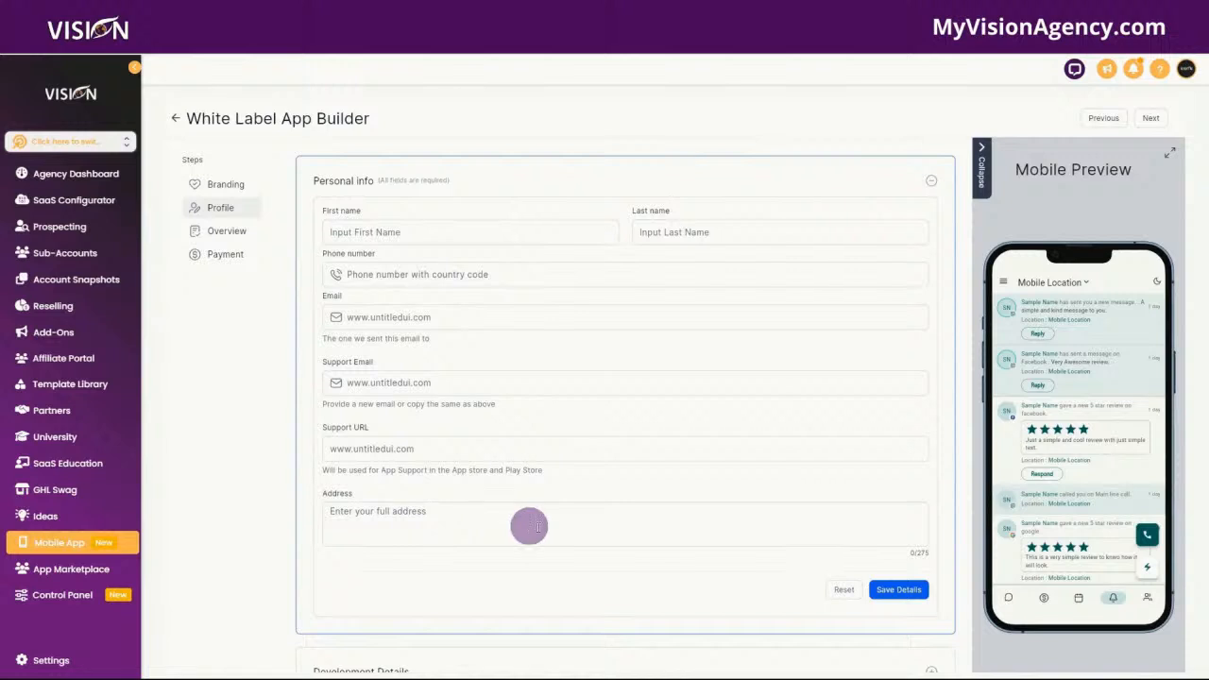
scroll(583, 529, "down", 1)
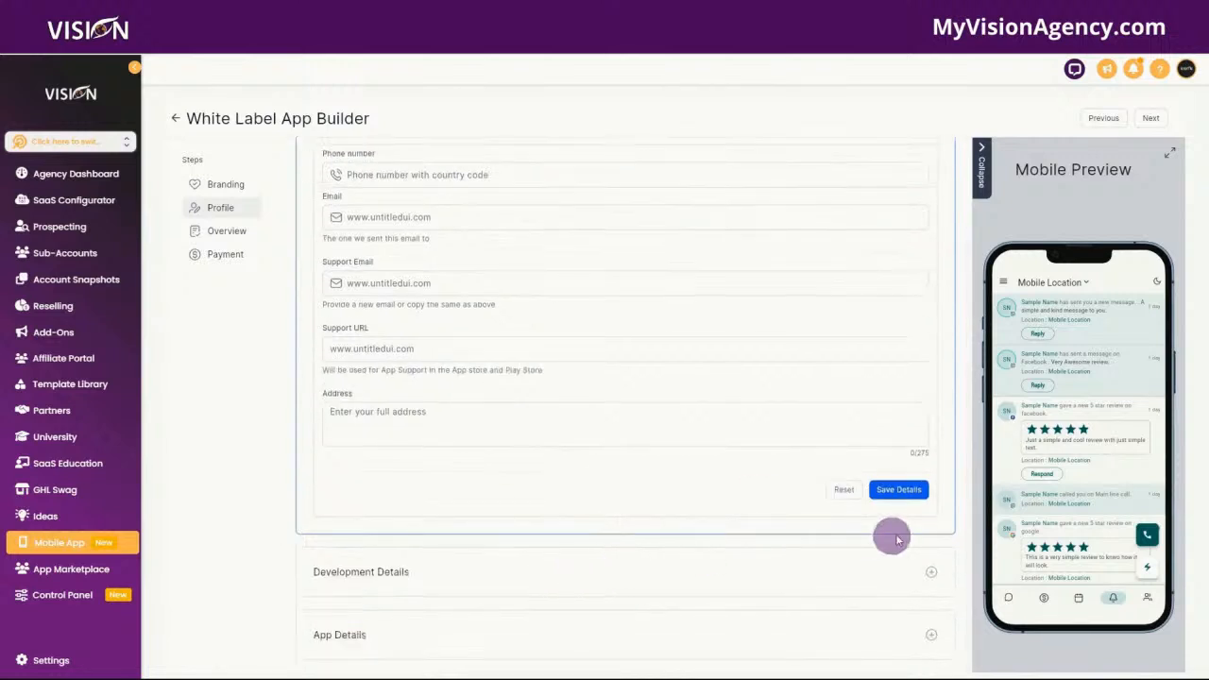
Step: Review the Google, Apple and Zapier credential fields under Development Details and the fields under App Details
left_click(933, 572)
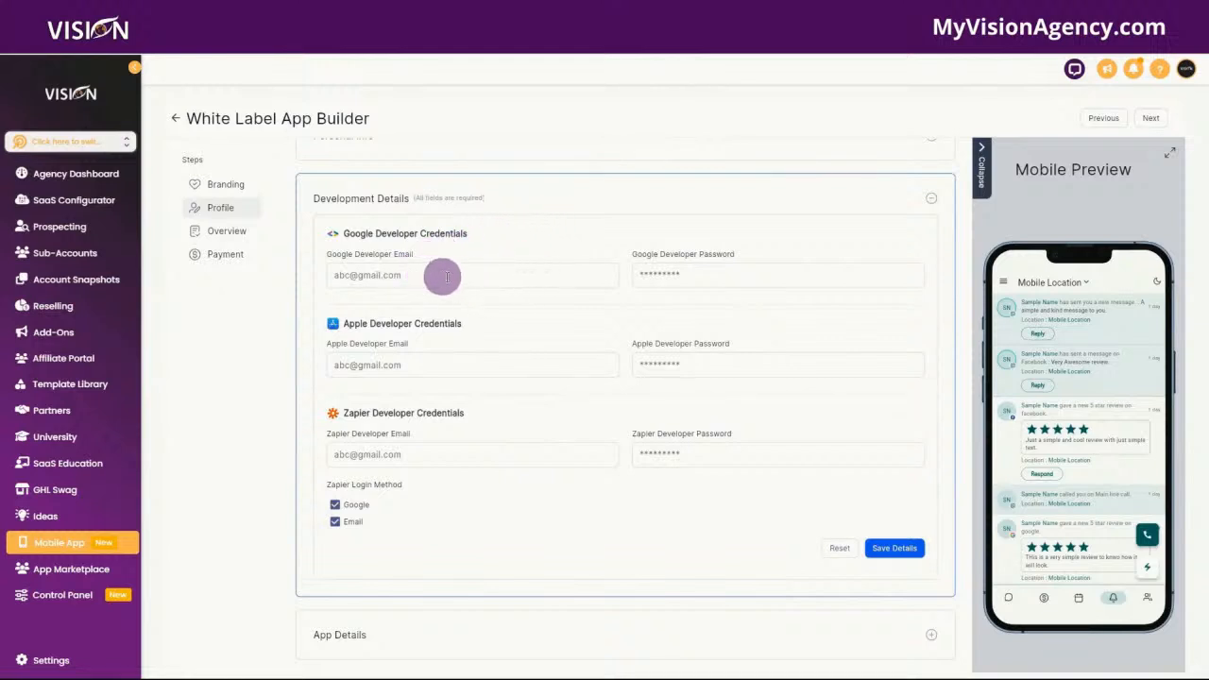
left_click(327, 257)
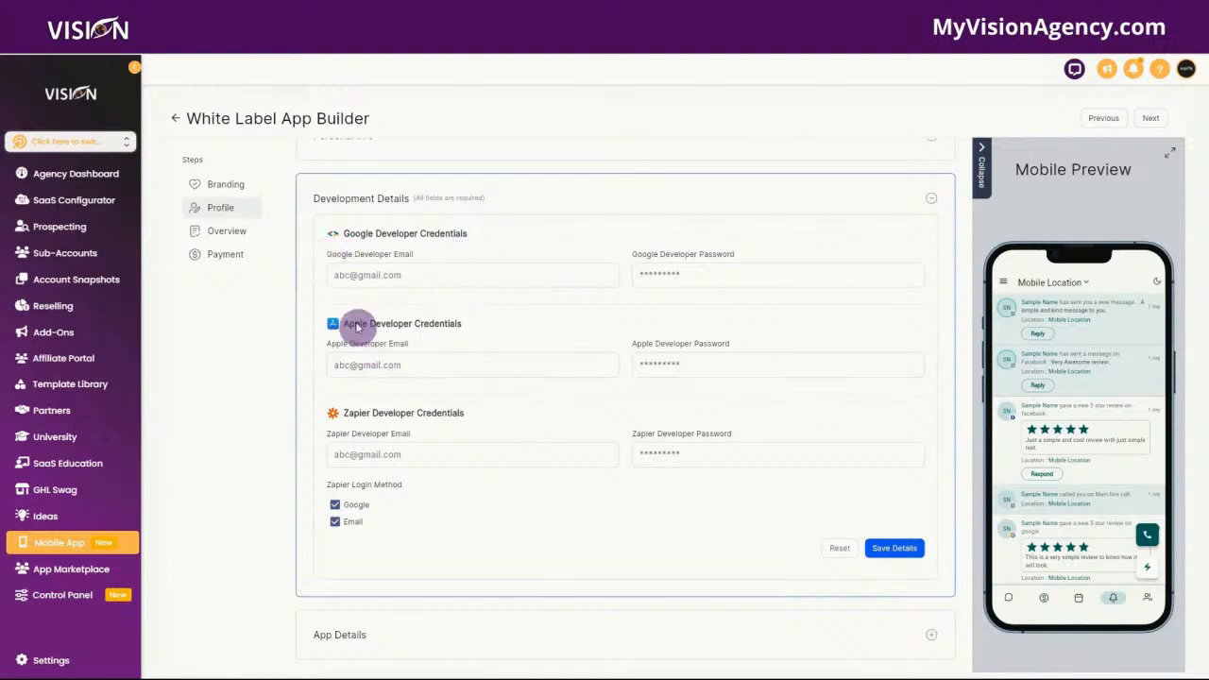
scroll(454, 321, "up", 1)
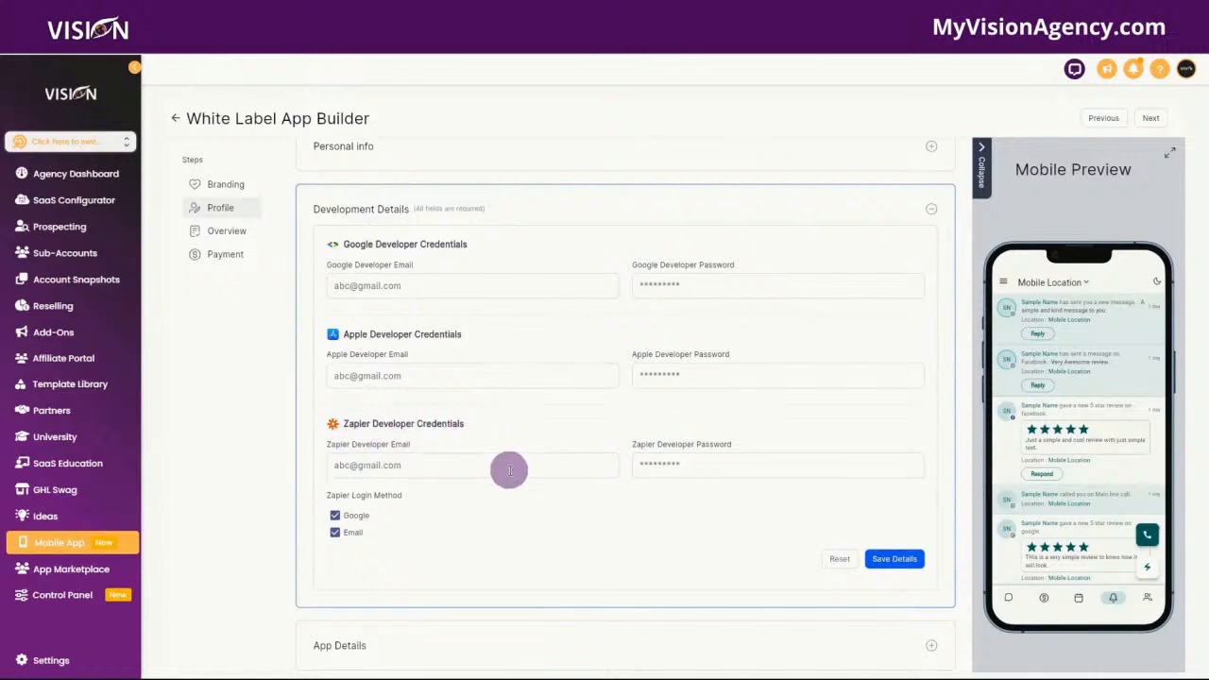
scroll(510, 473, "down", 1)
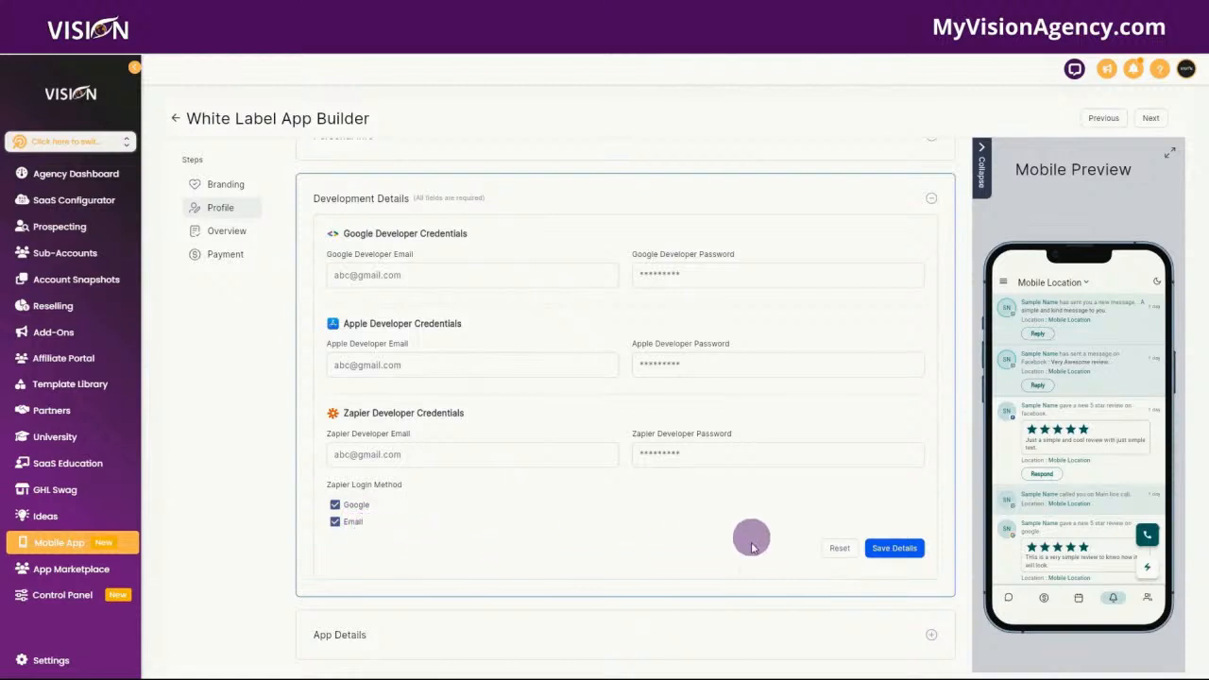
left_click(936, 640)
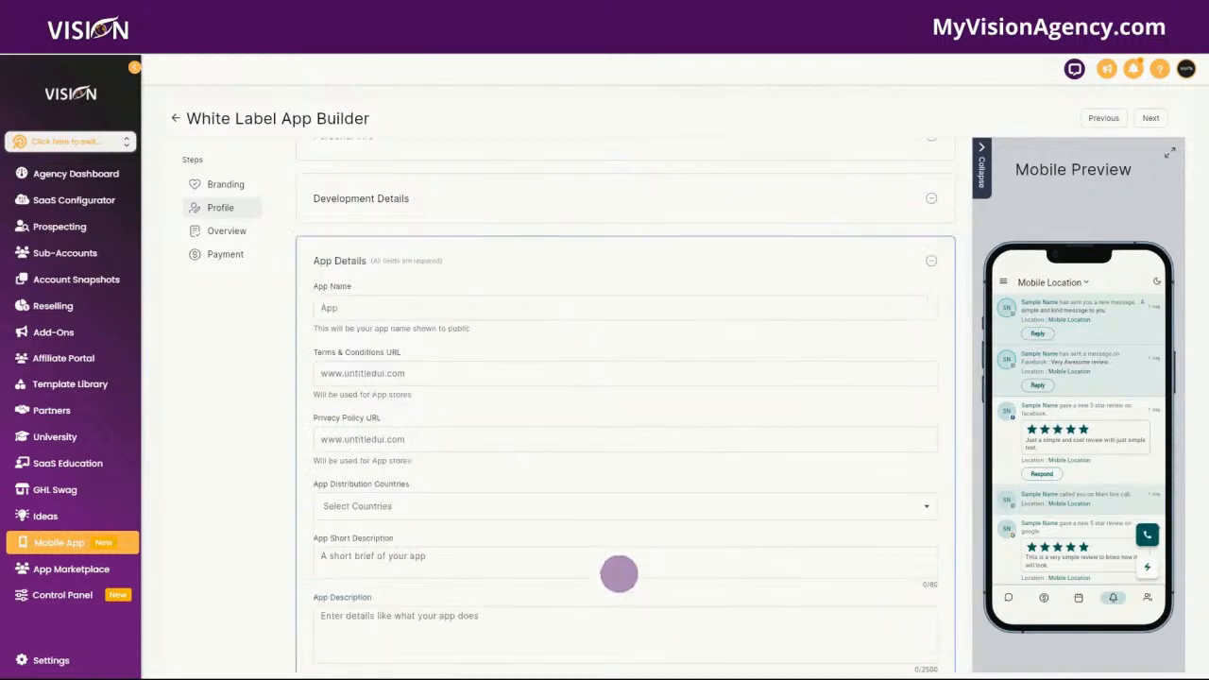
scroll(602, 545, "down", 1)
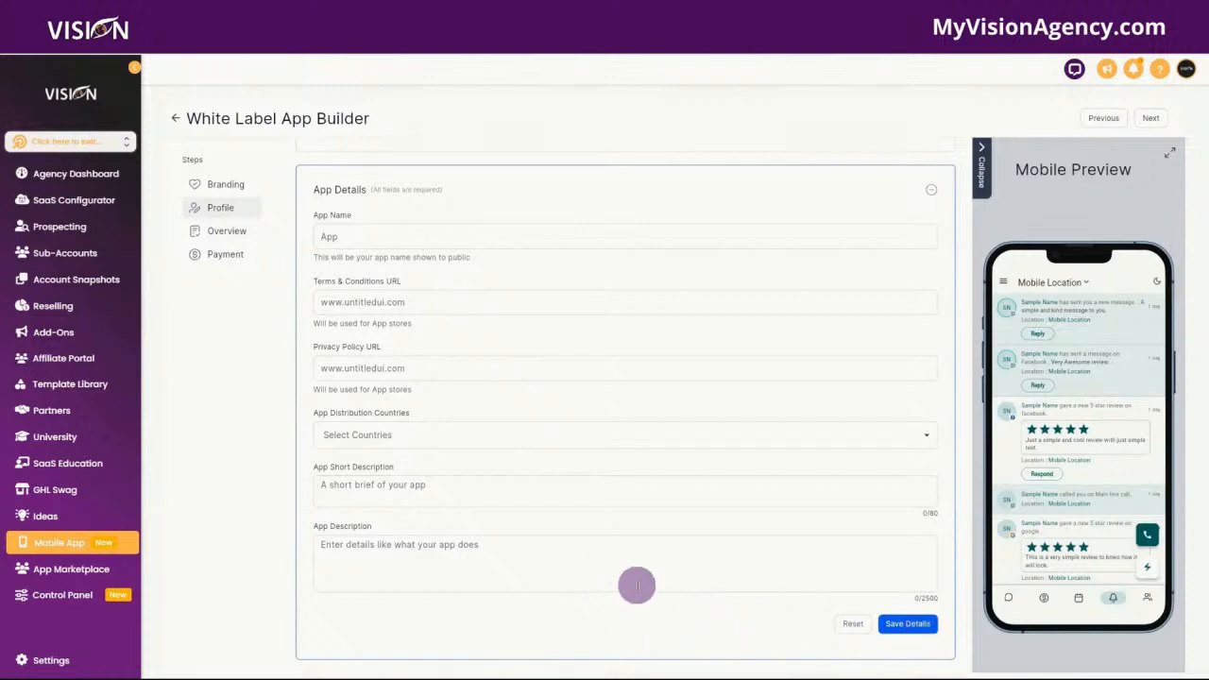
Step: View the Overview and Payment steps of the White Label App Builder
left_click(231, 236)
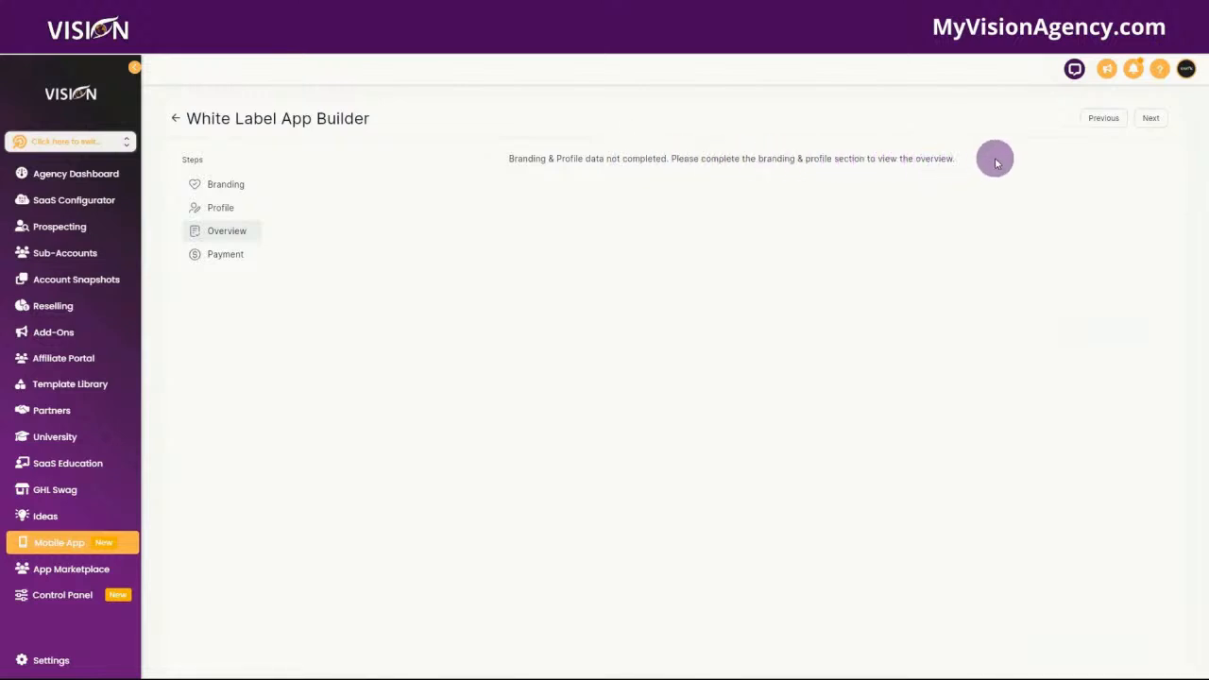
left_click(223, 256)
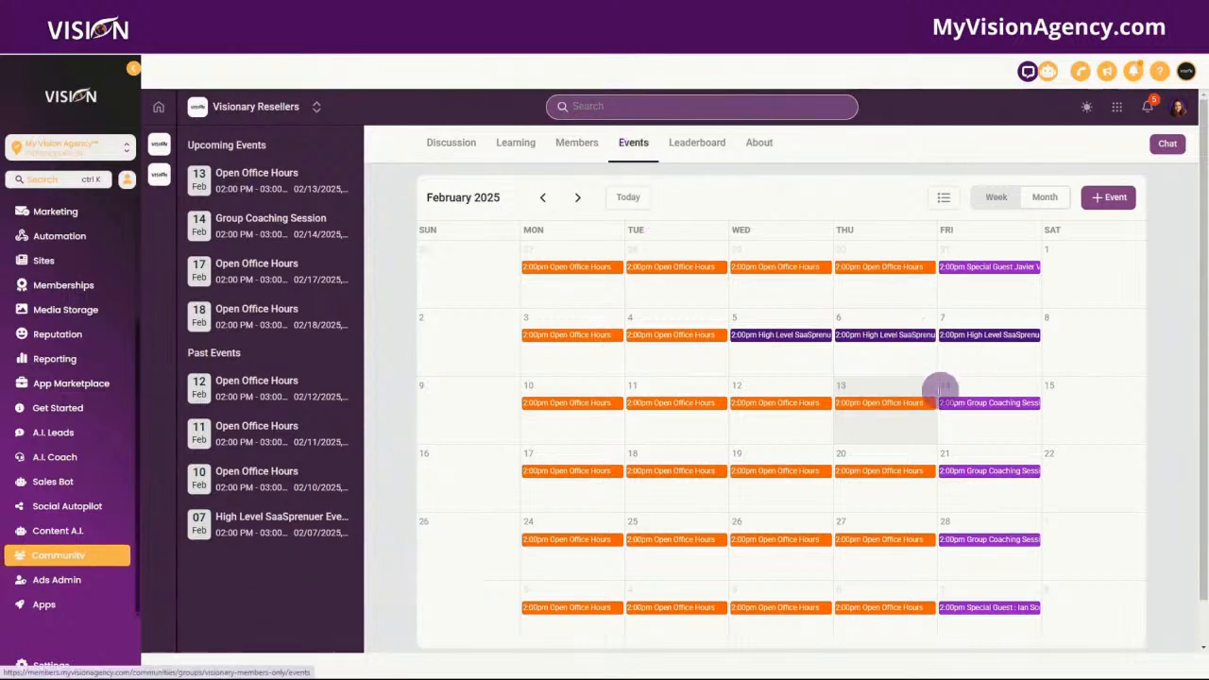
Step: View the February 13 Open Office Hours event in the community calendar, and look through the options on the agency's landing page
left_click(891, 403)
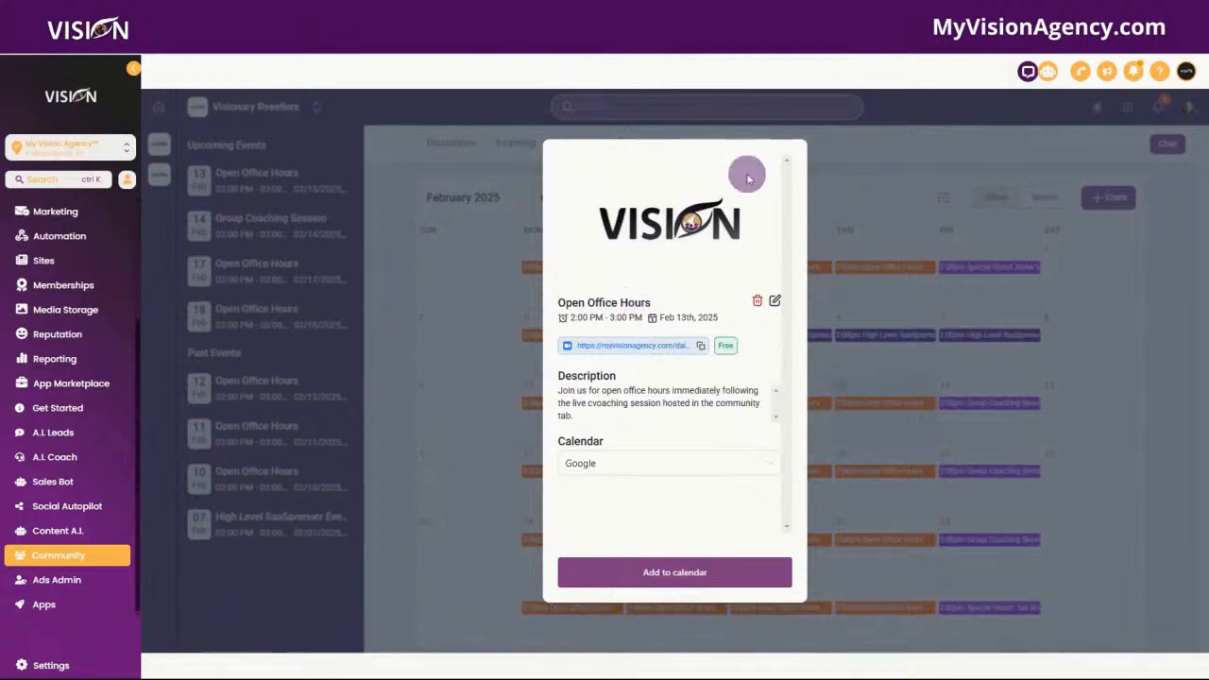
left_click(778, 122)
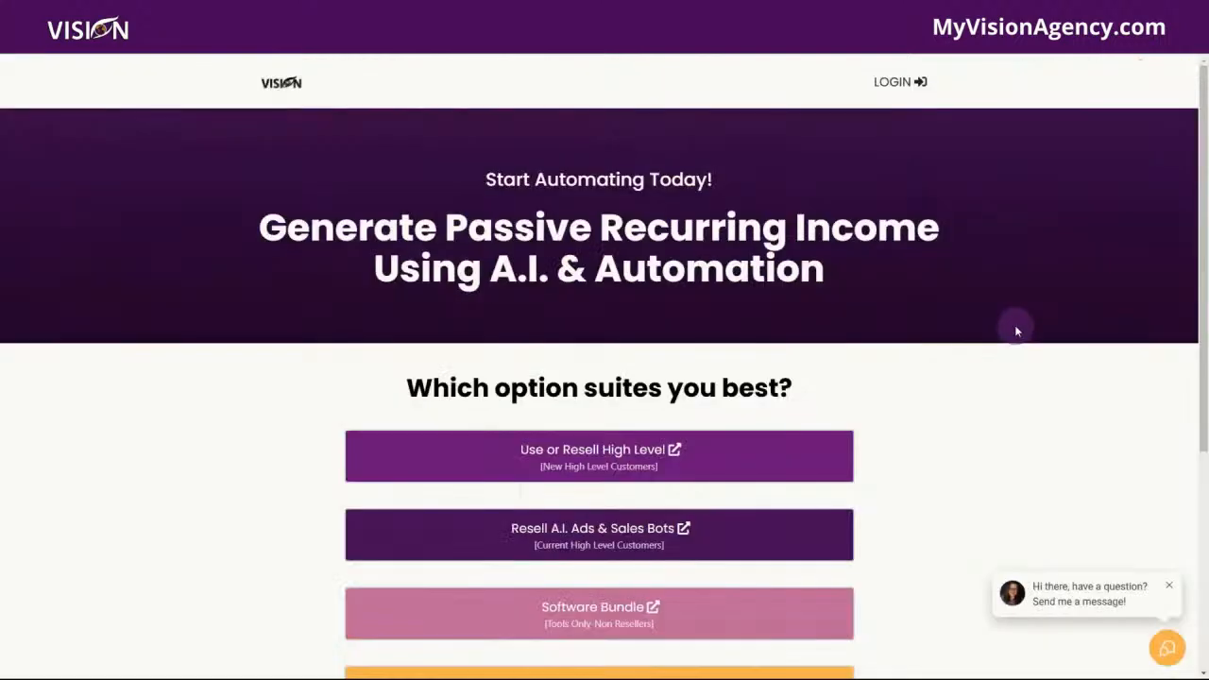
scroll(1016, 330, "down", 2)
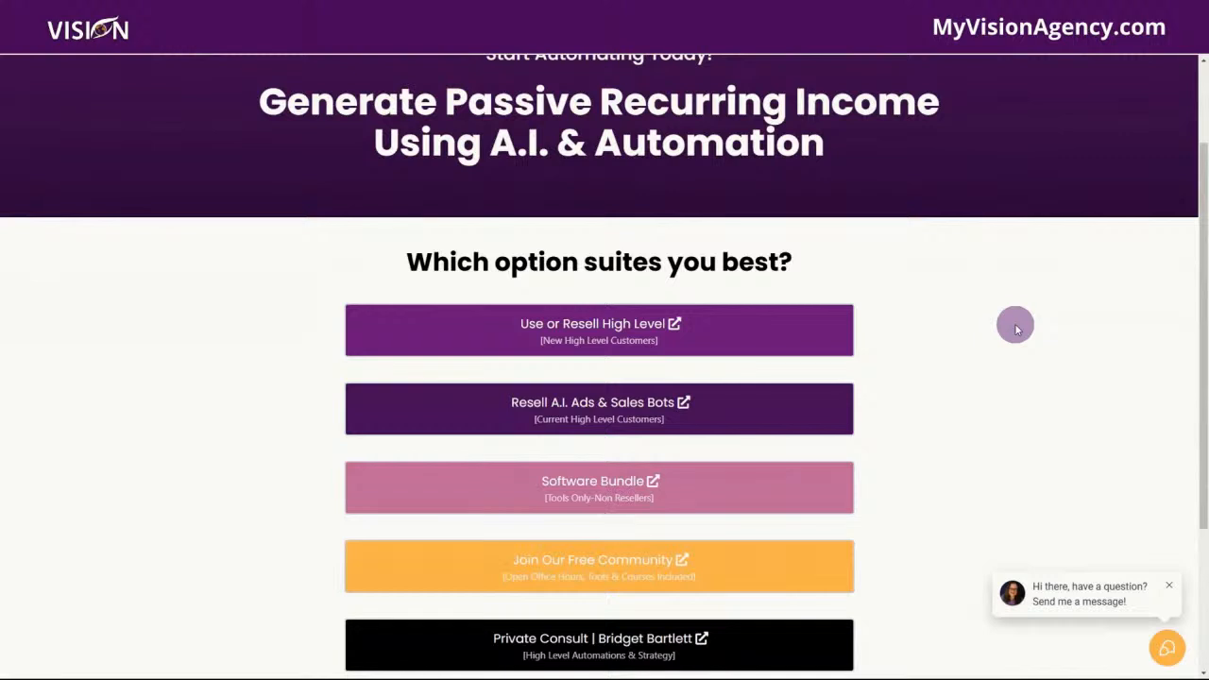
Step: View the remaining offers on the agency's landing page, and switch to the member account's dashboard to look through its navigation entries
scroll(1015, 323, "down", 1)
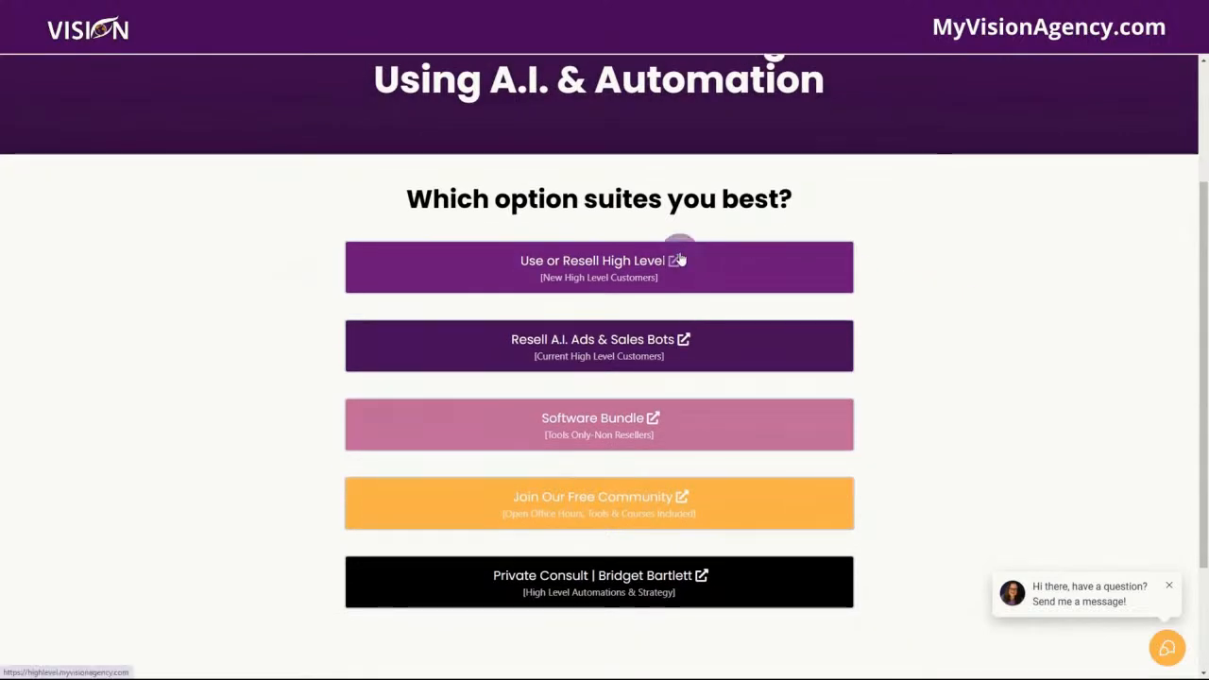
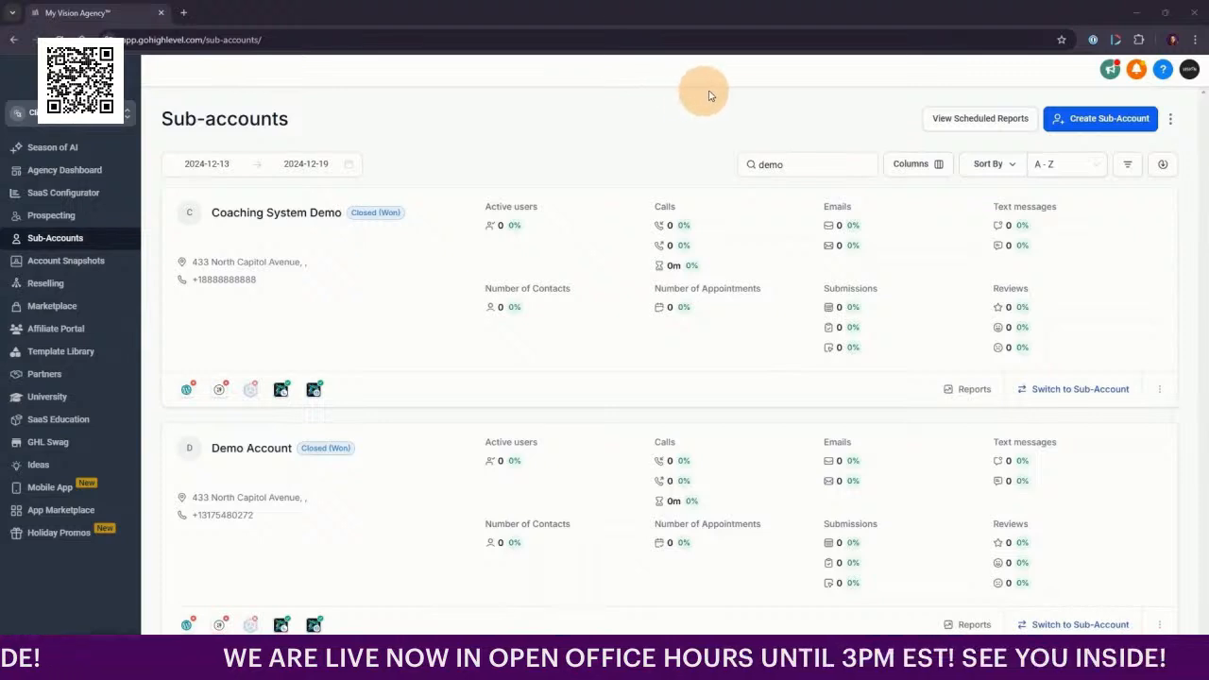
left_click(1134, 12)
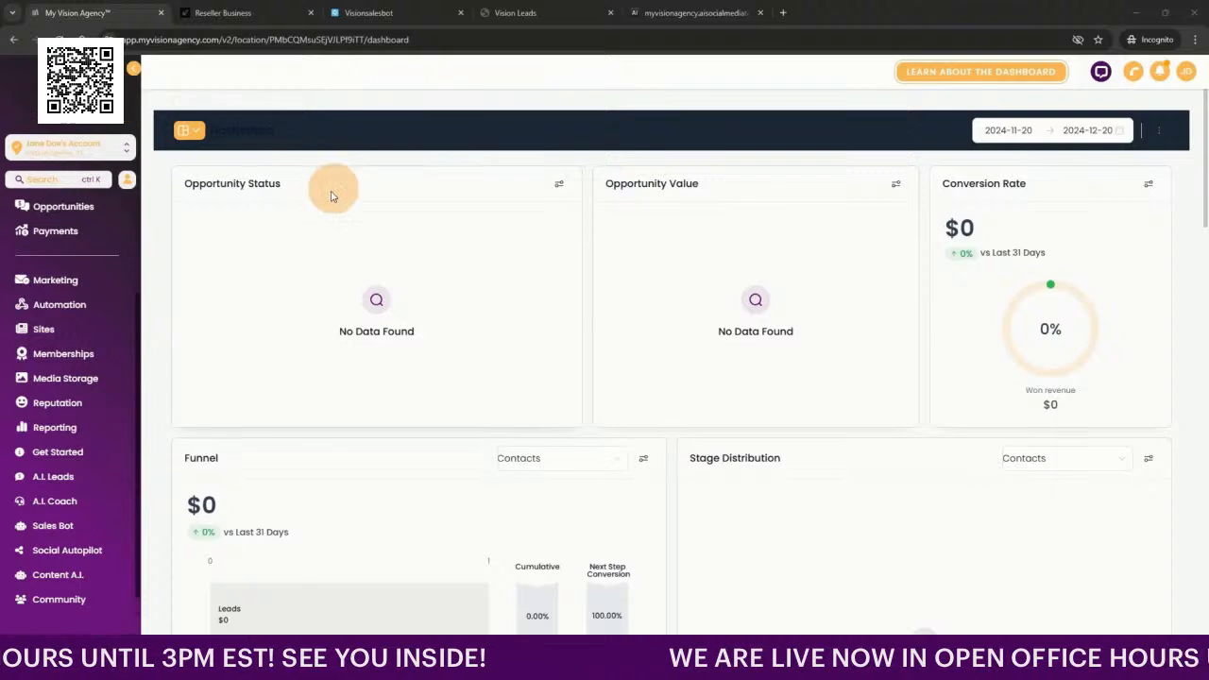
scroll(99, 288, "up", 3)
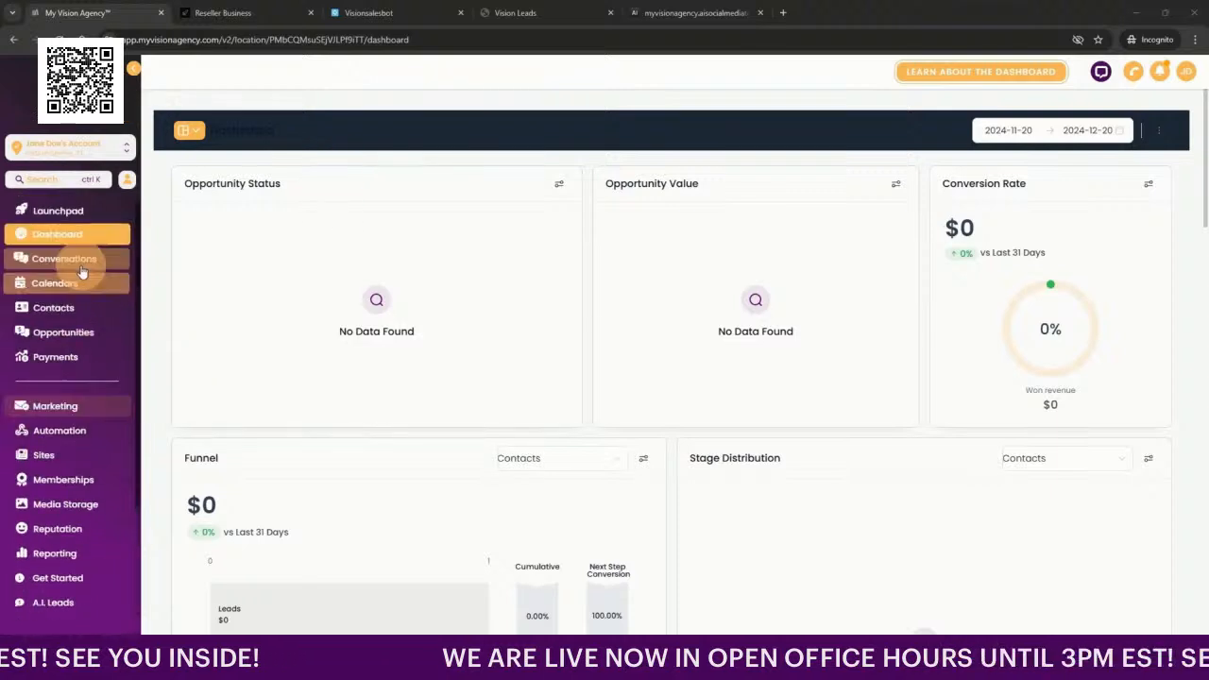
scroll(81, 272, "down", 3)
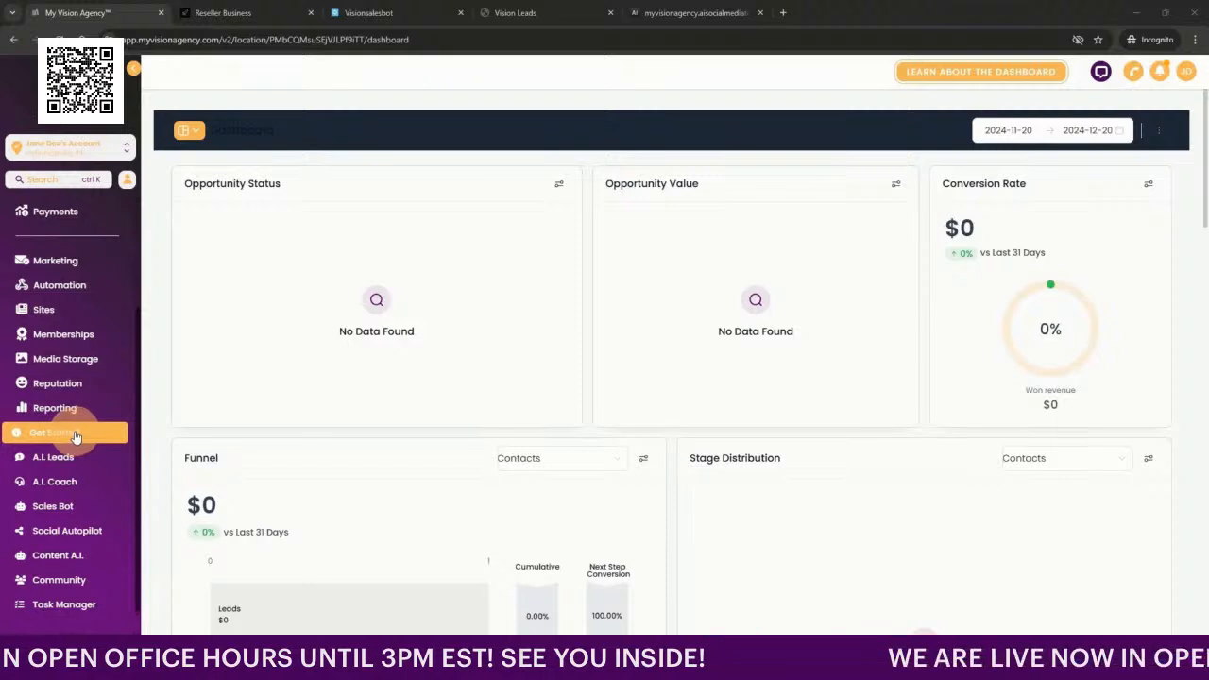
Step: Open the Get Started area and look through the lessons of the #1 [START HERE] course
left_click(76, 434)
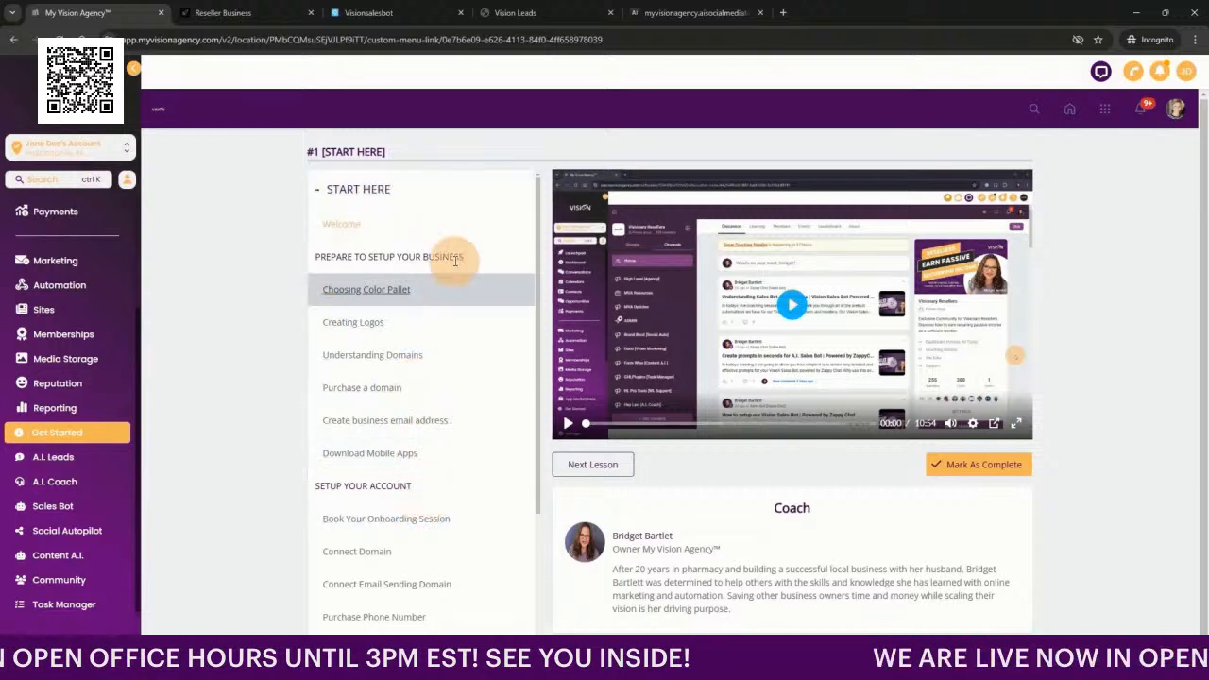
scroll(397, 501, "down", 2)
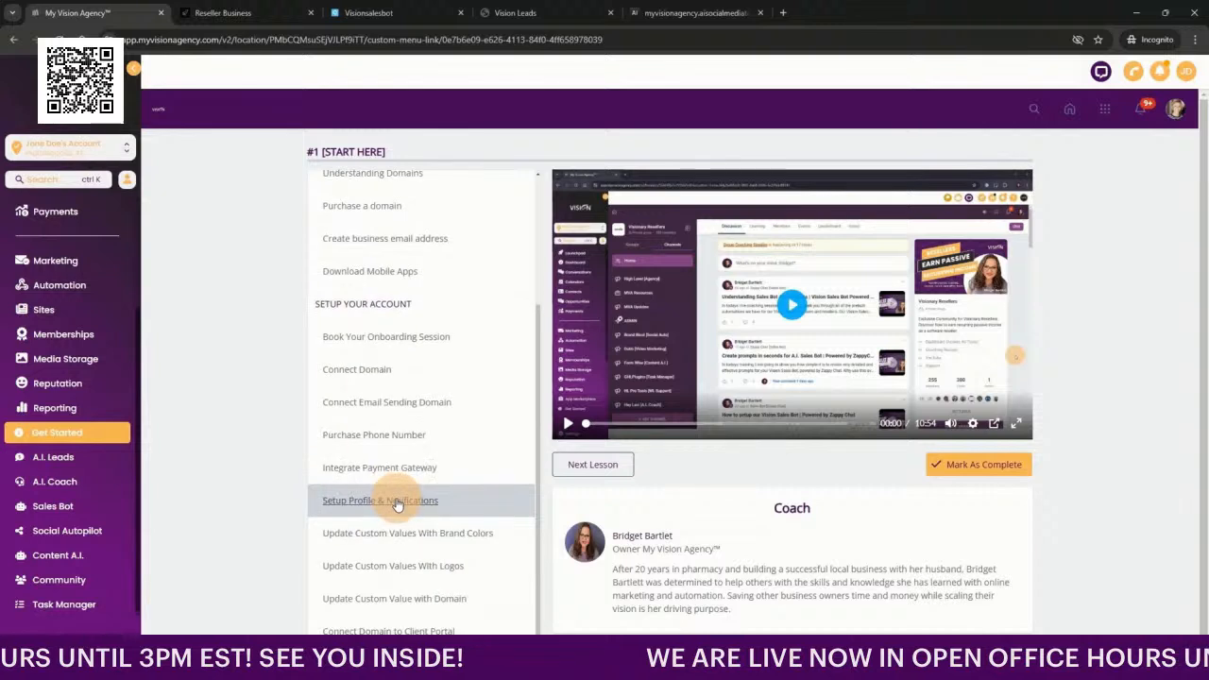
scroll(430, 312, "up", 3)
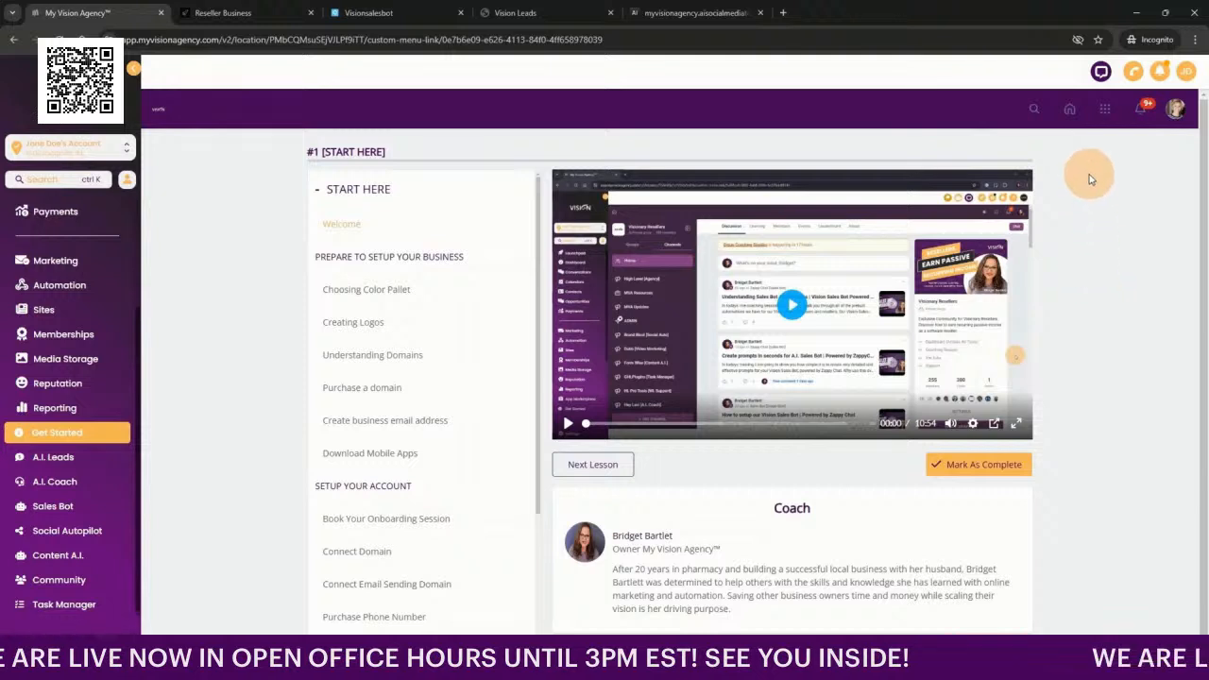
Step: Go to the member portal's home, open its course library and look through all available courses
left_click(1070, 110)
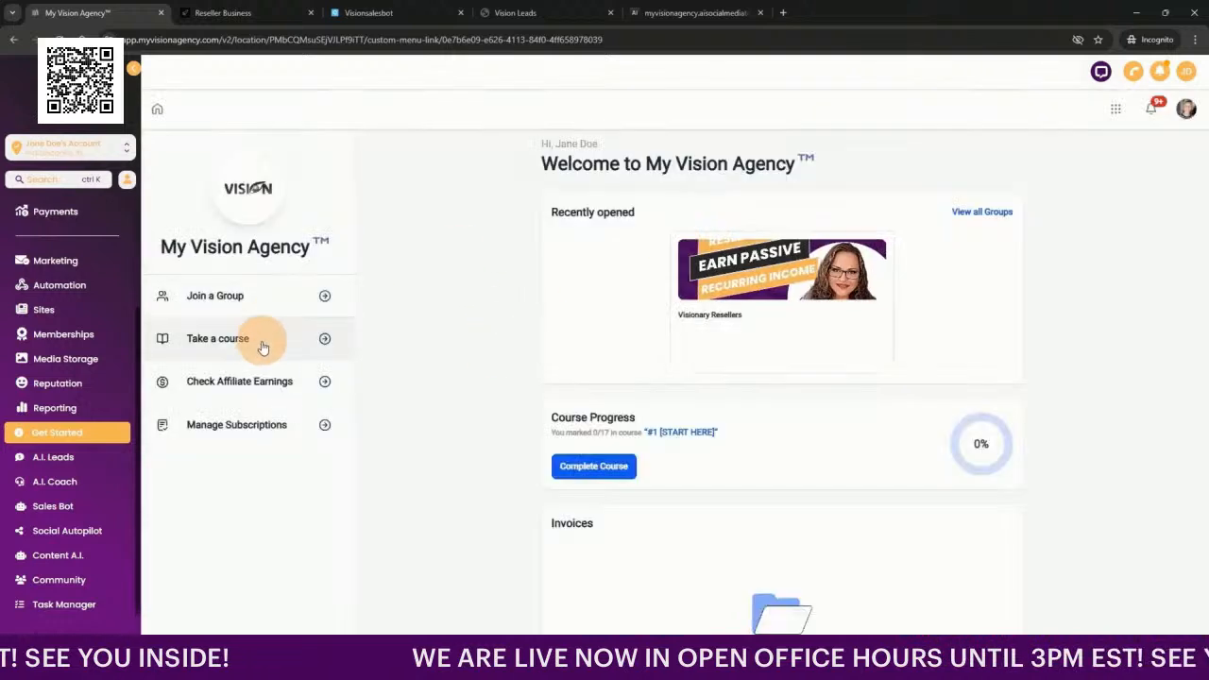
left_click(263, 343)
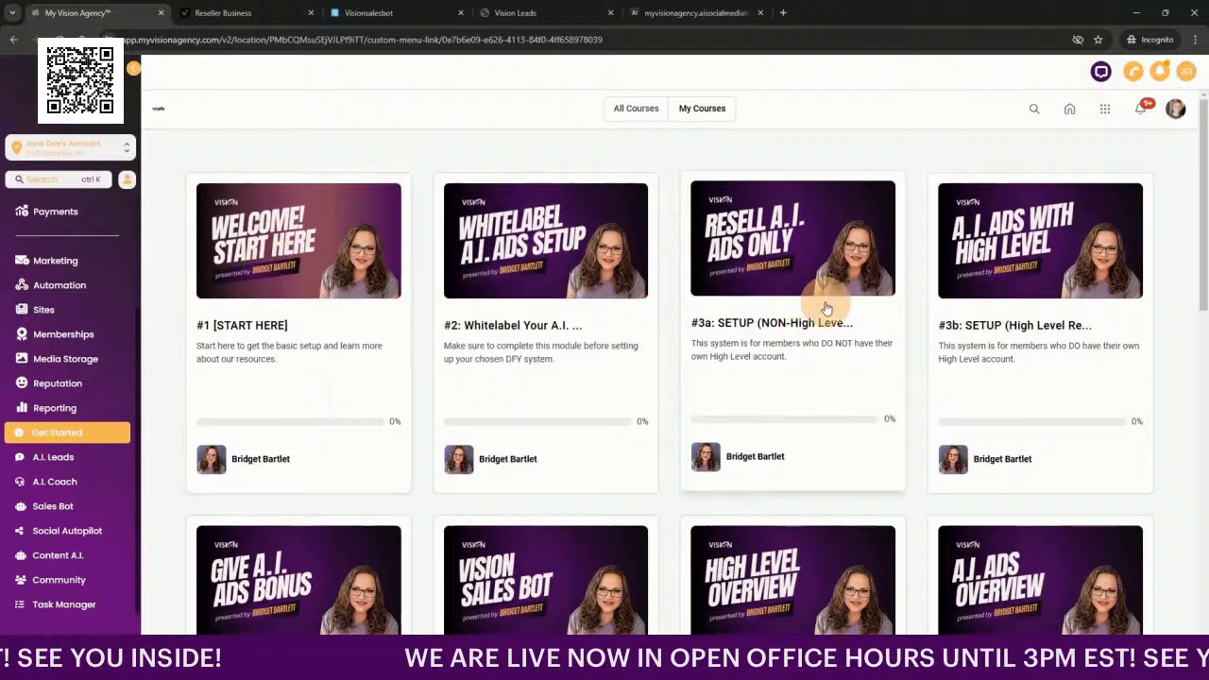
scroll(822, 359, "down", 5)
scroll(821, 352, "down", 5)
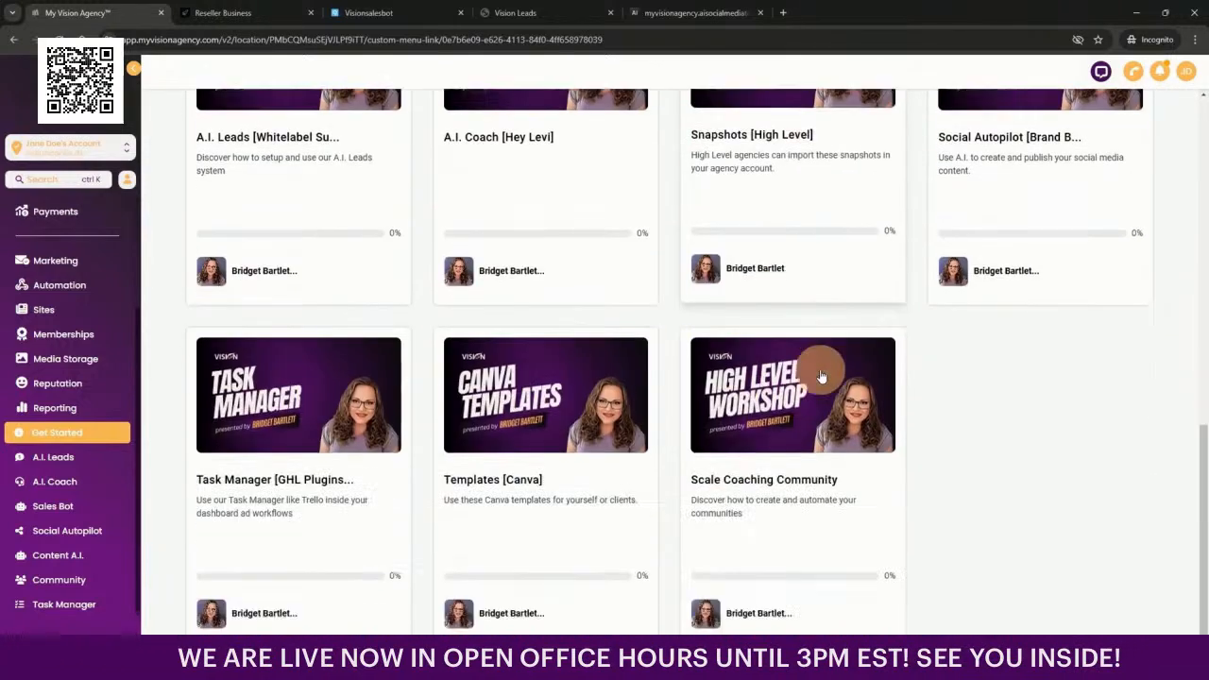
scroll(822, 376, "up", 7)
scroll(821, 374, "up", 3)
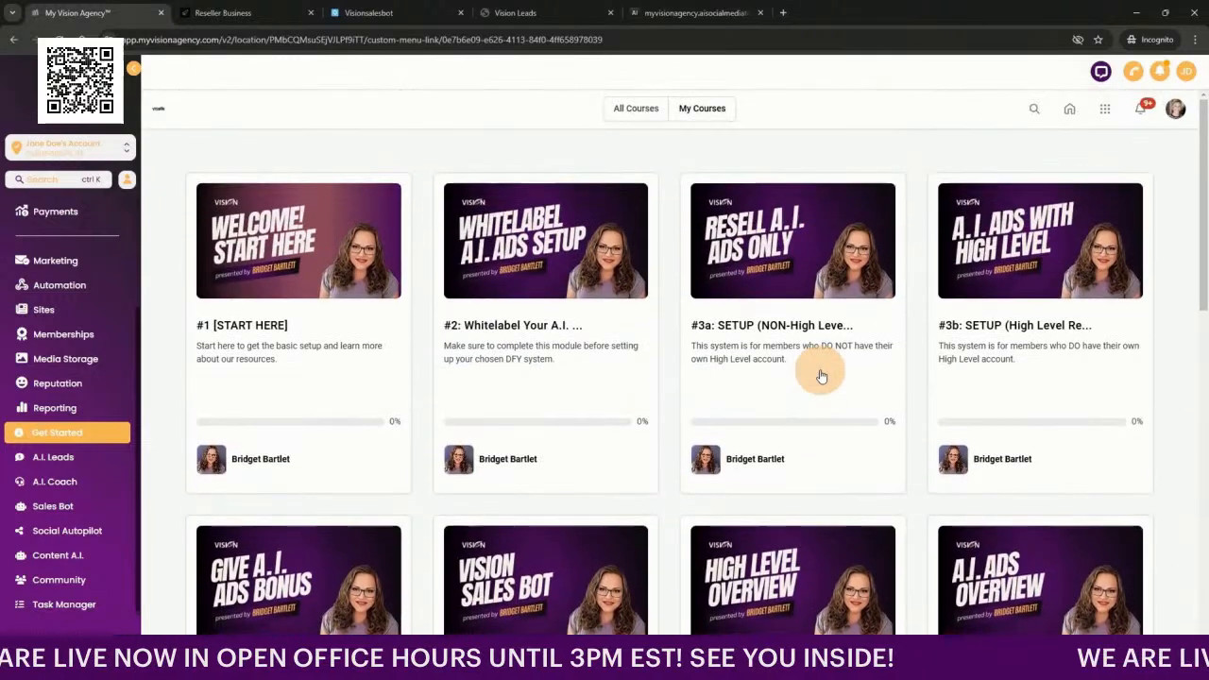
Step: View the portal's affiliate campaigns, and open the Visionary Resellers community
left_click(1104, 113)
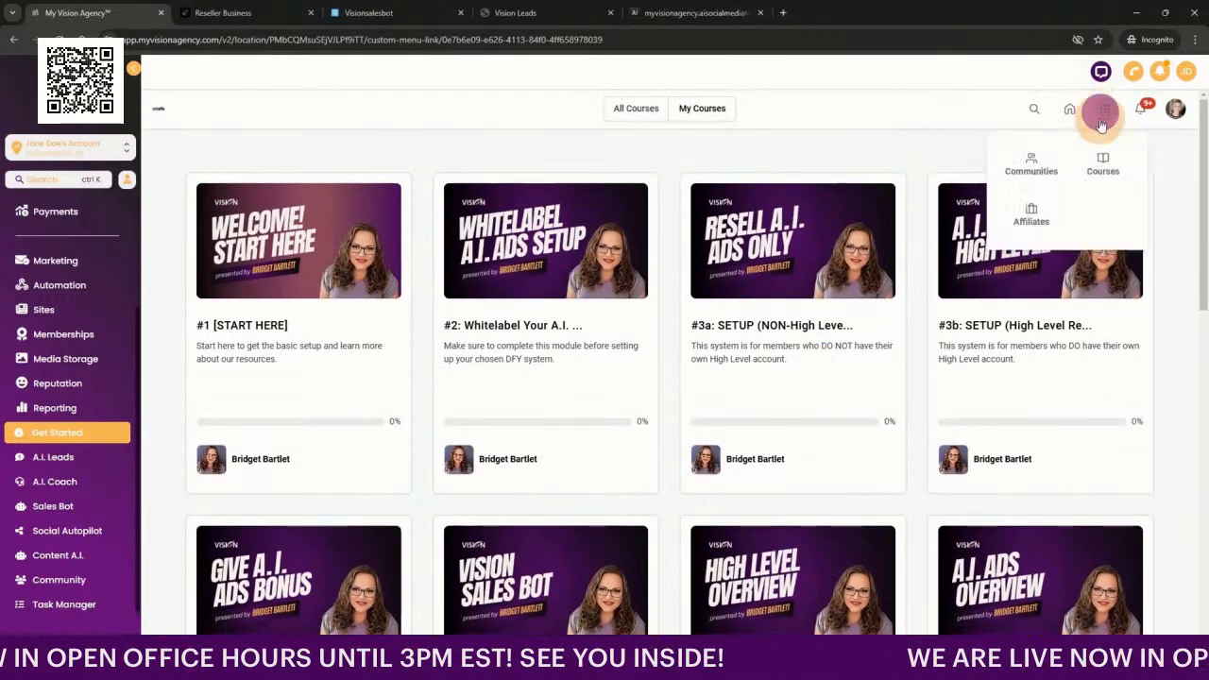
left_click(1032, 225)
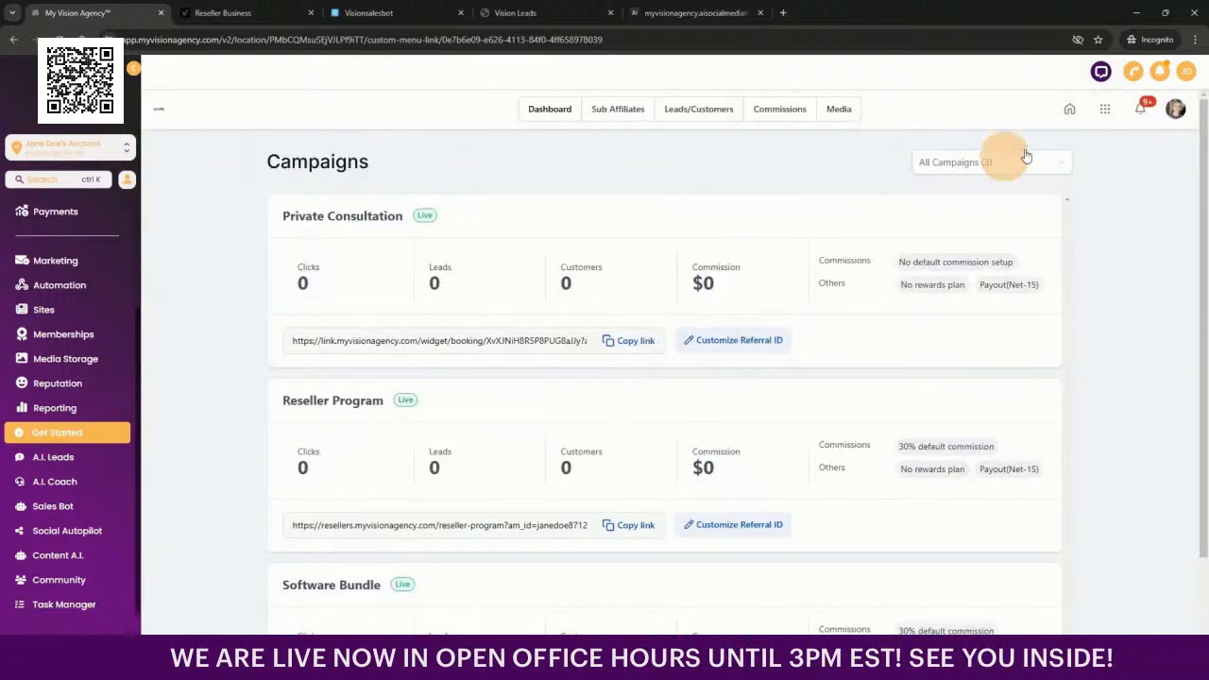
left_click(1103, 111)
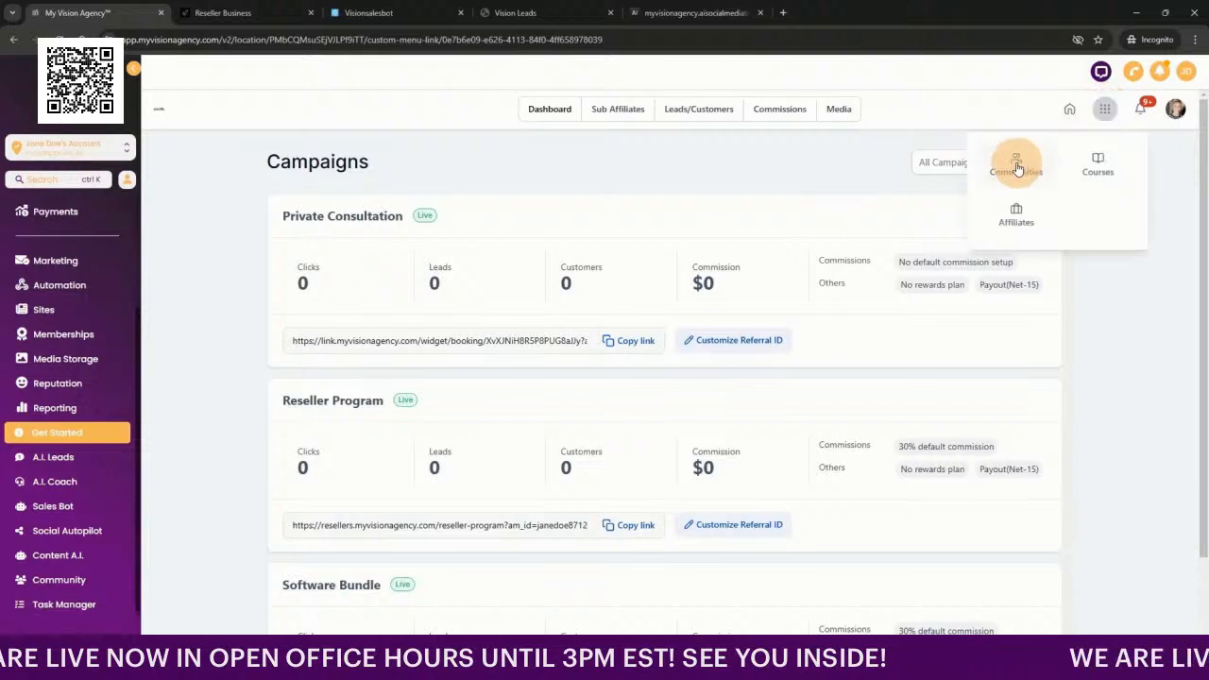
left_click(1018, 168)
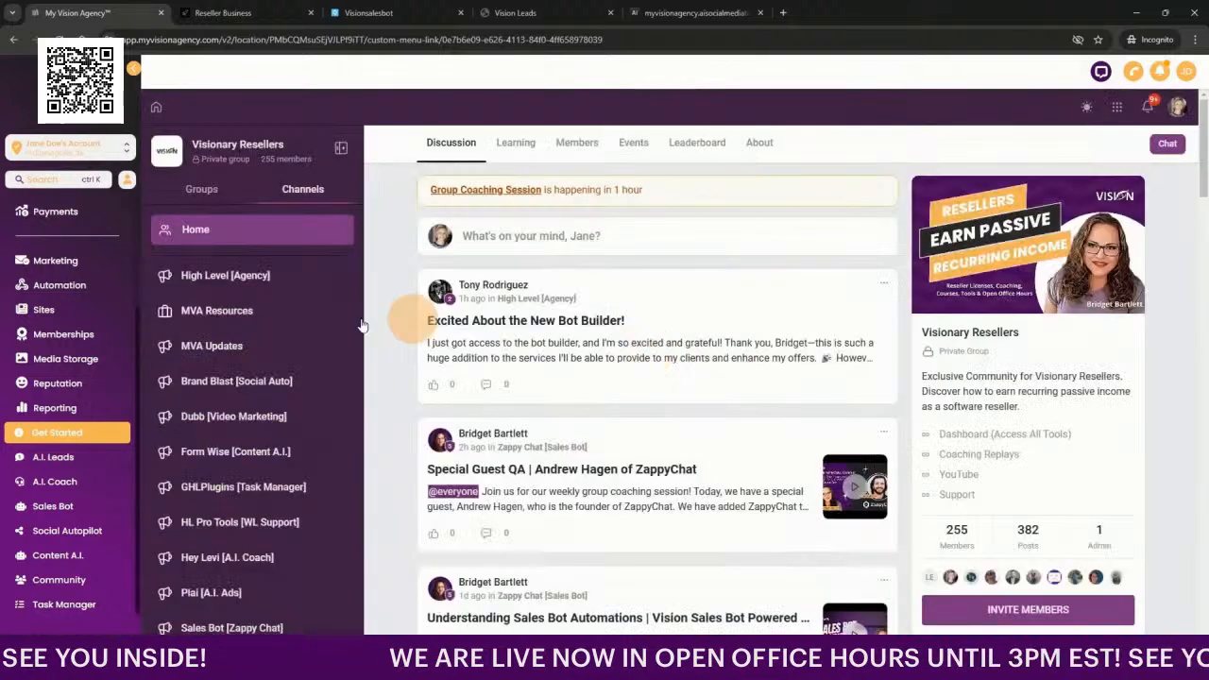
Step: Open A.I. Leads, and in Vision Leads' Marketing Agency list select My Vision Agency, Market-TING LLC. and Valve+Meter Performance Marketing
left_click(47, 465)
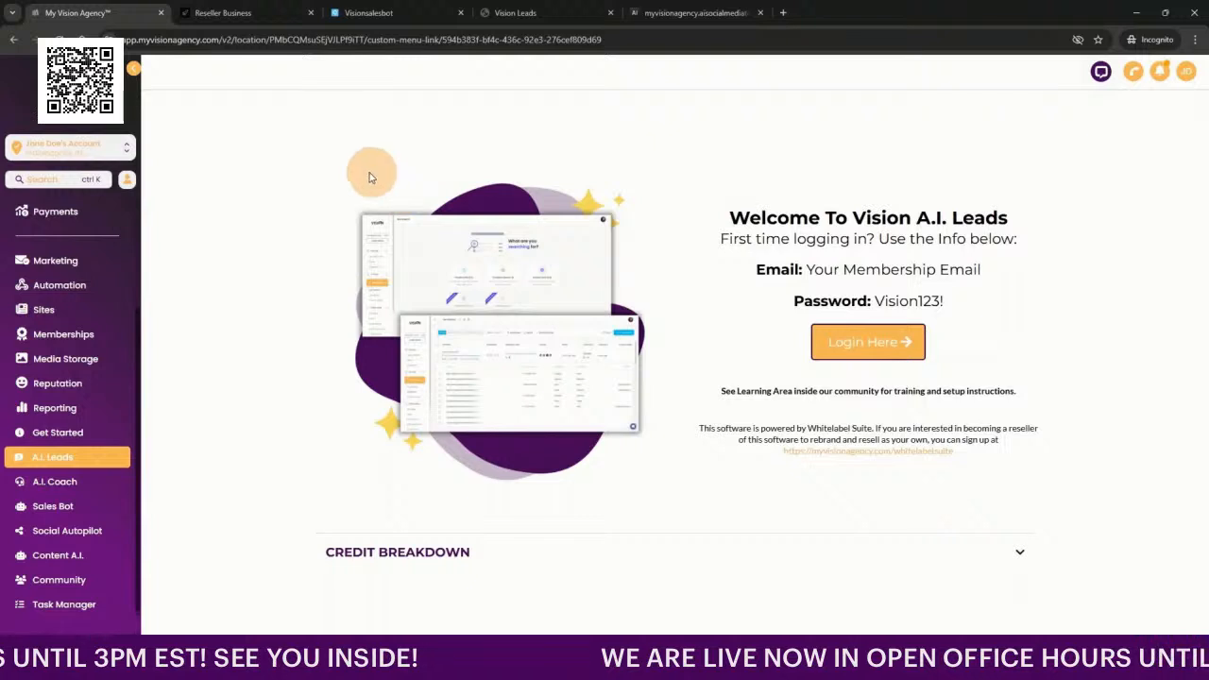
left_click(521, 14)
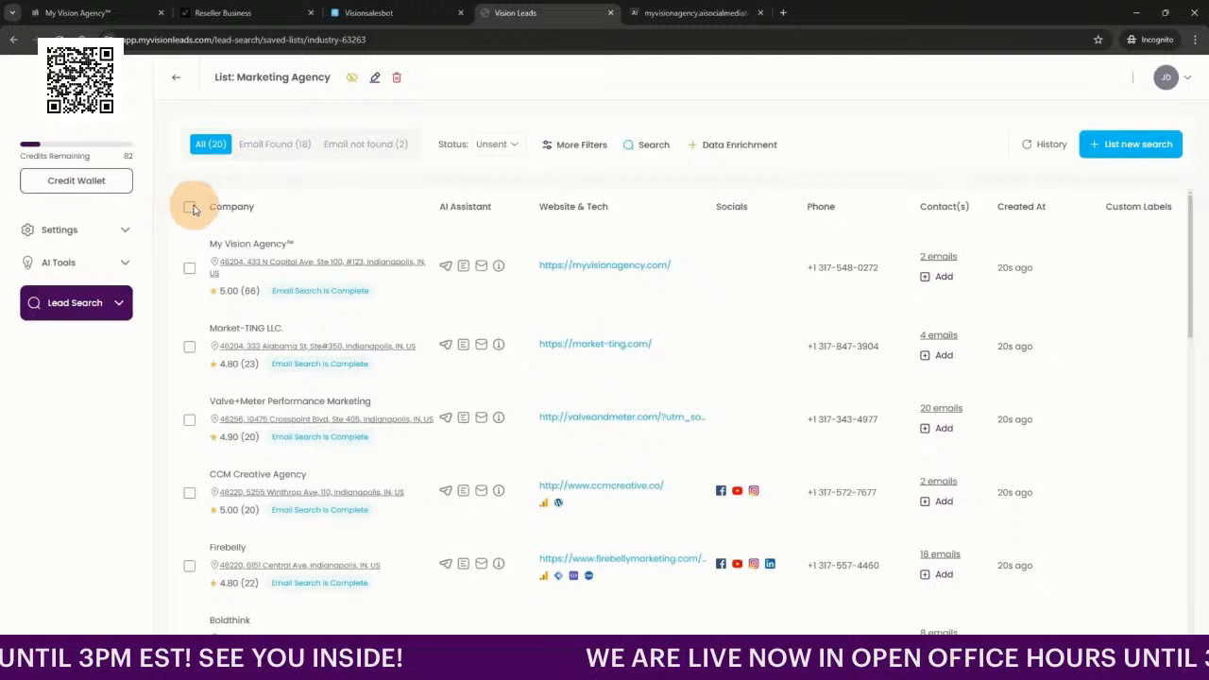
left_click(189, 268)
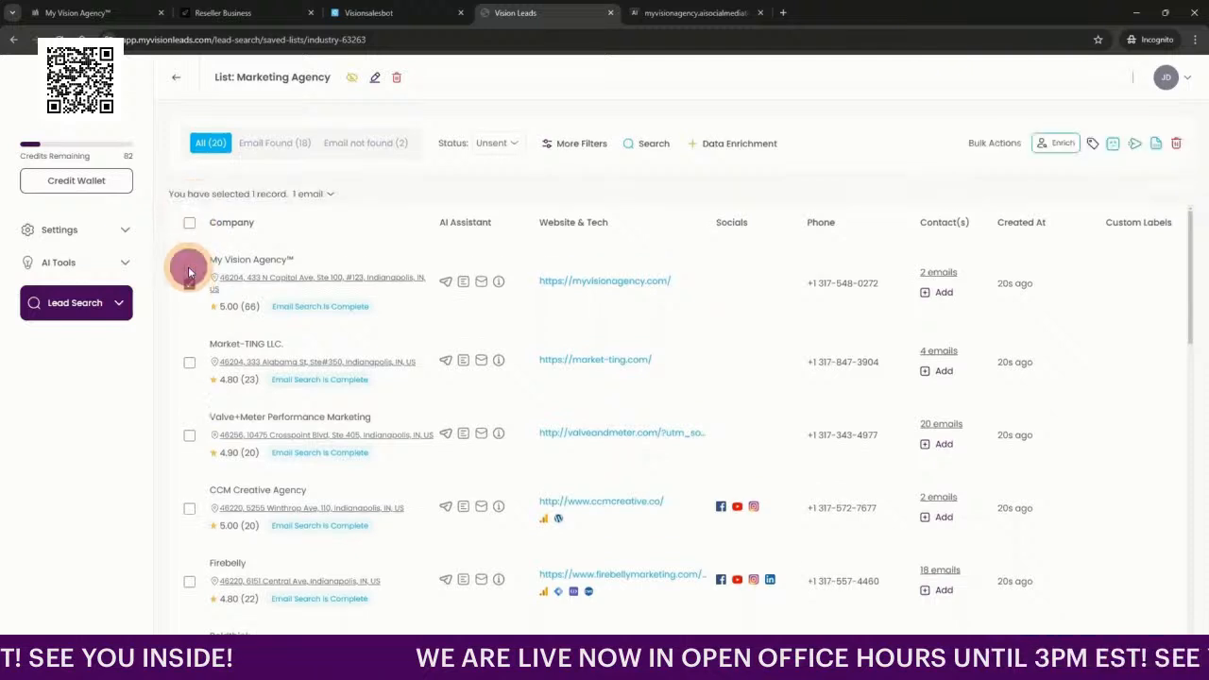
left_click(188, 362)
left_click(189, 434)
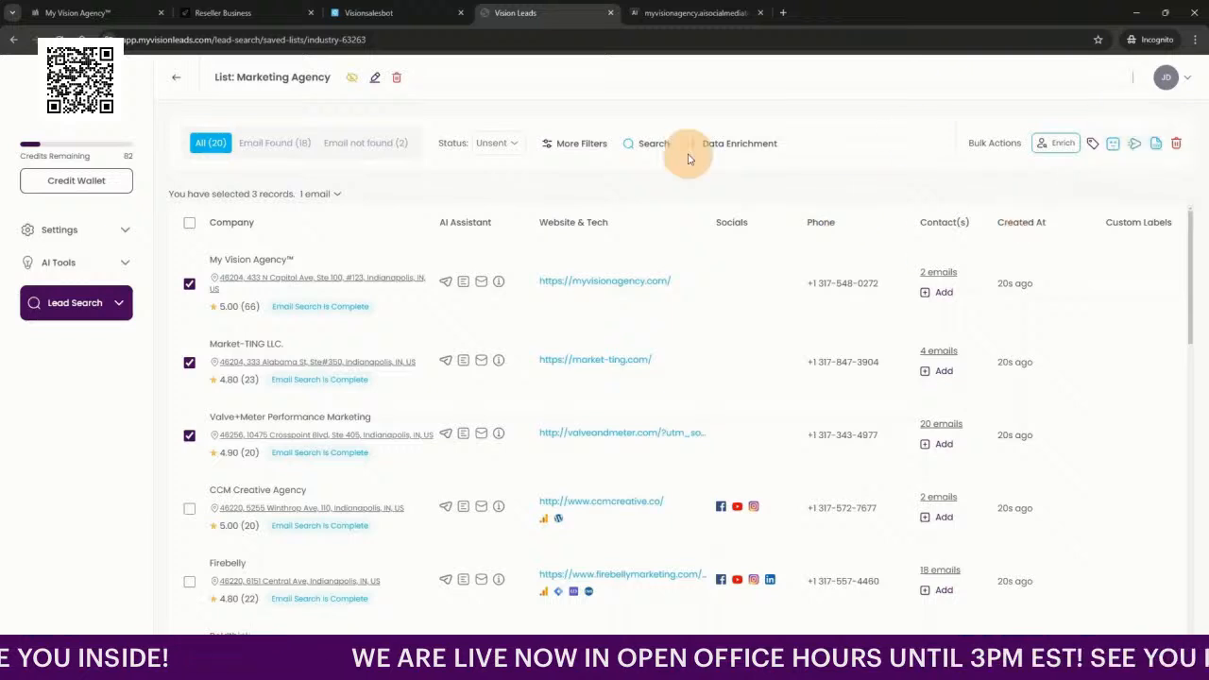
Step: Return to the My Vision Agency account, open A.I. Coach and dismiss its Get Started video
left_click(51, 7)
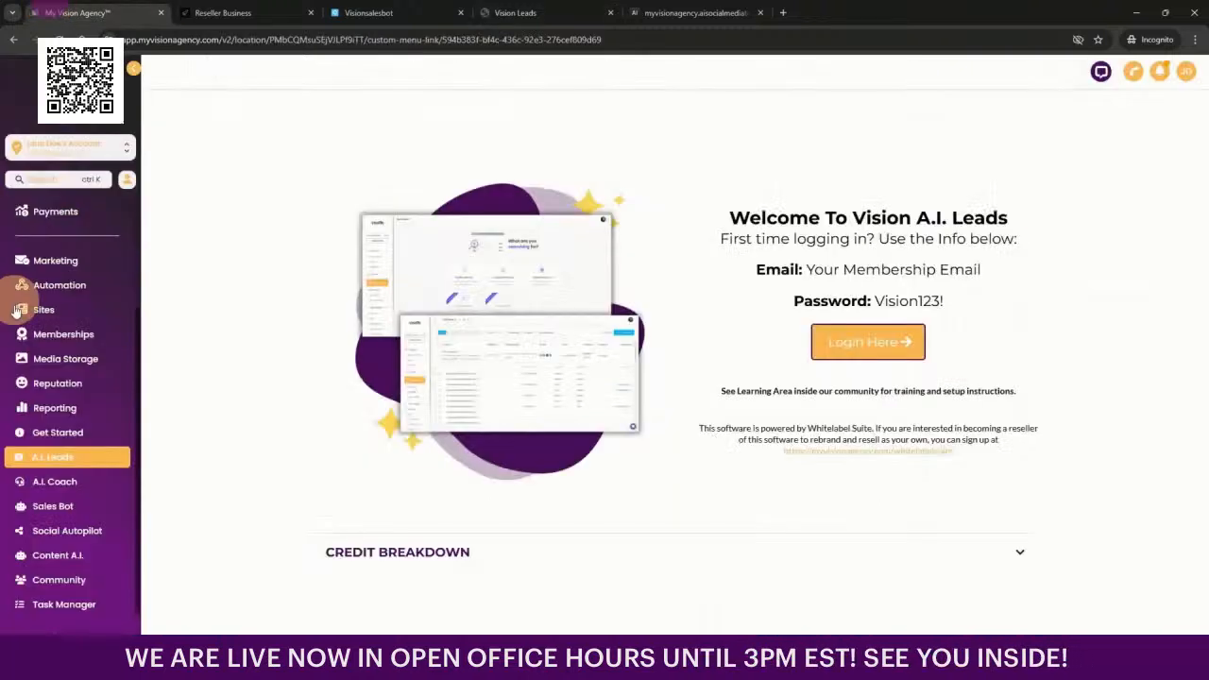
scroll(53, 265, "up", 3)
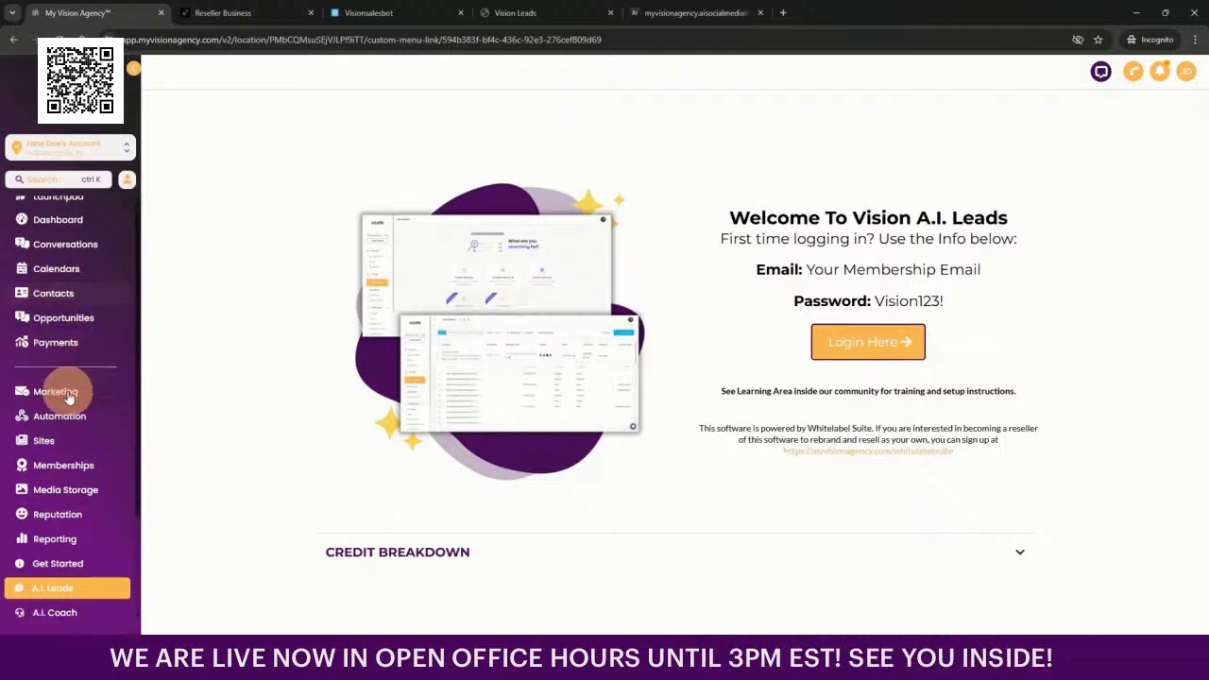
scroll(67, 407, "down", 3)
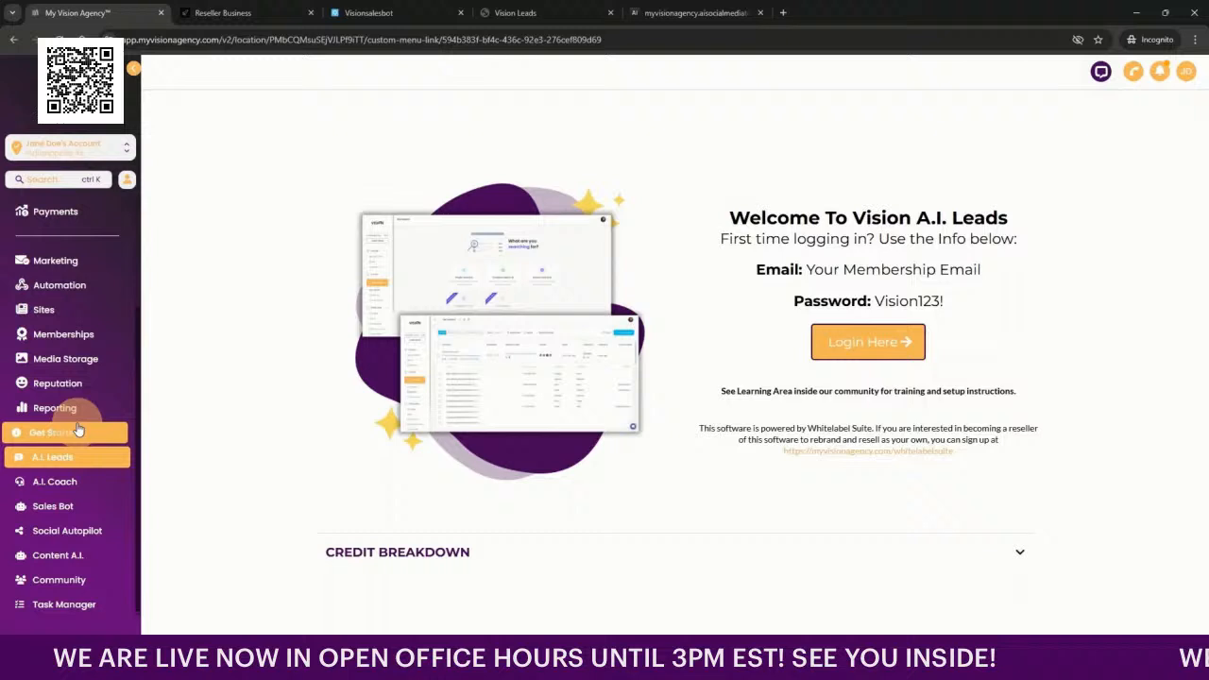
left_click(81, 482)
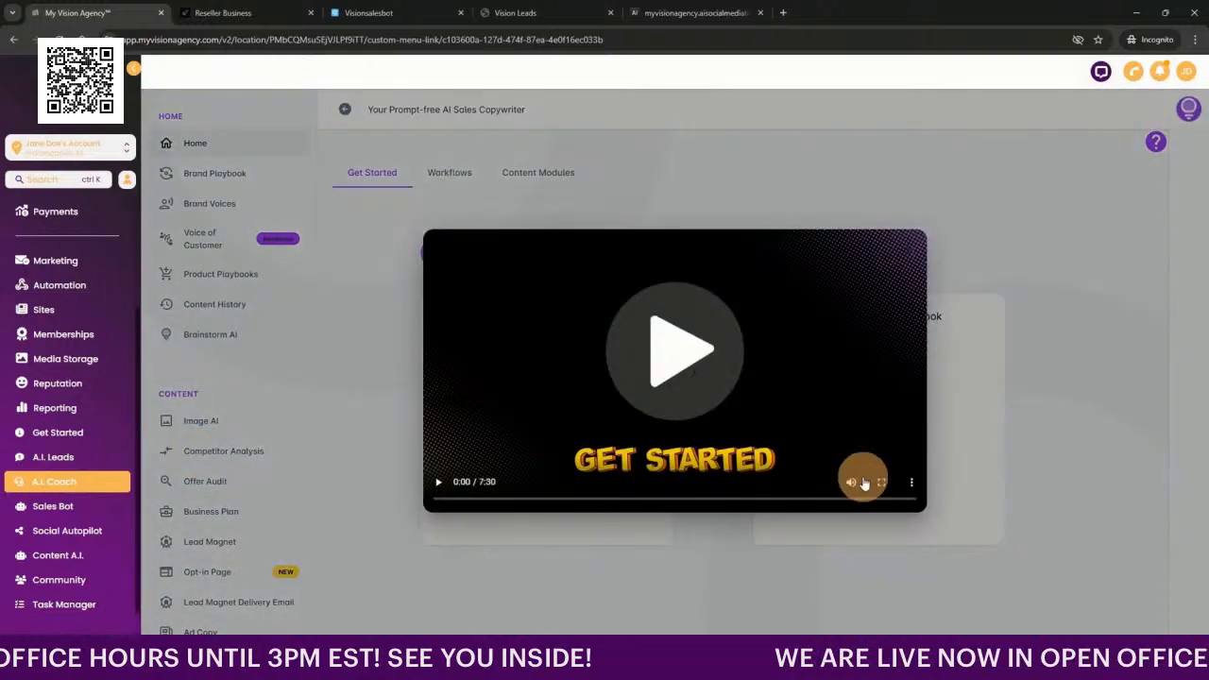
left_click(1064, 437)
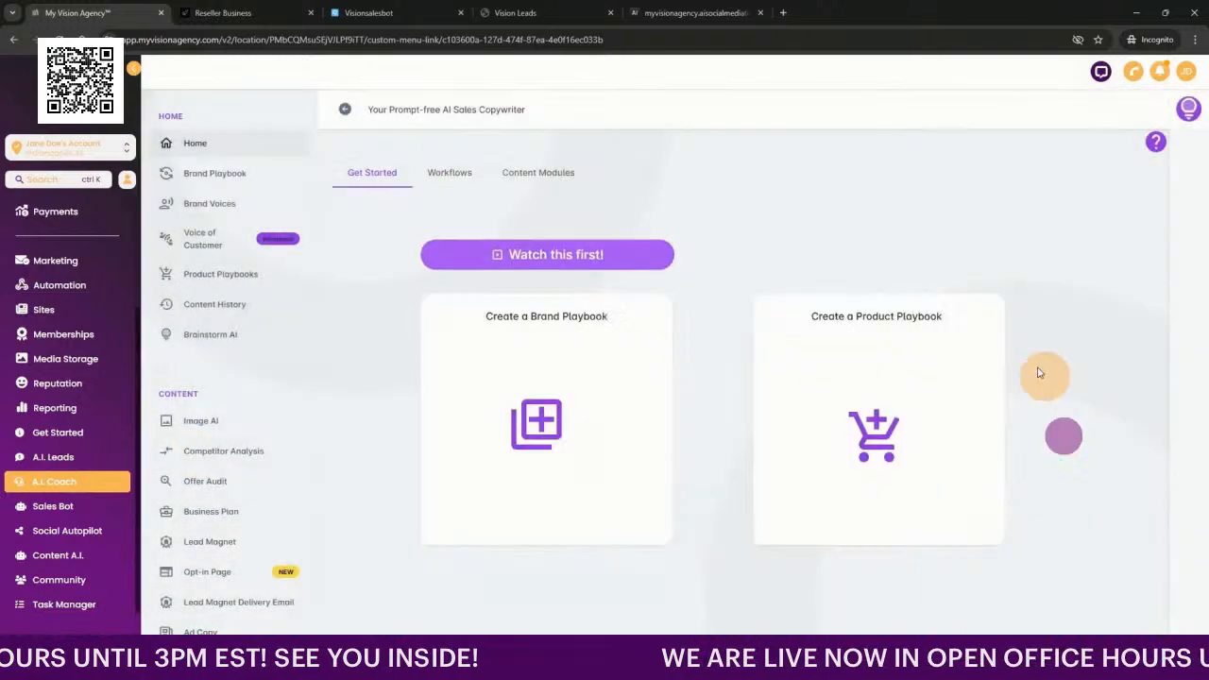
Step: Start creating a Brand Playbook and review the Brand Playbook Wizard's language, website, brand name and audience fields
left_click(240, 174)
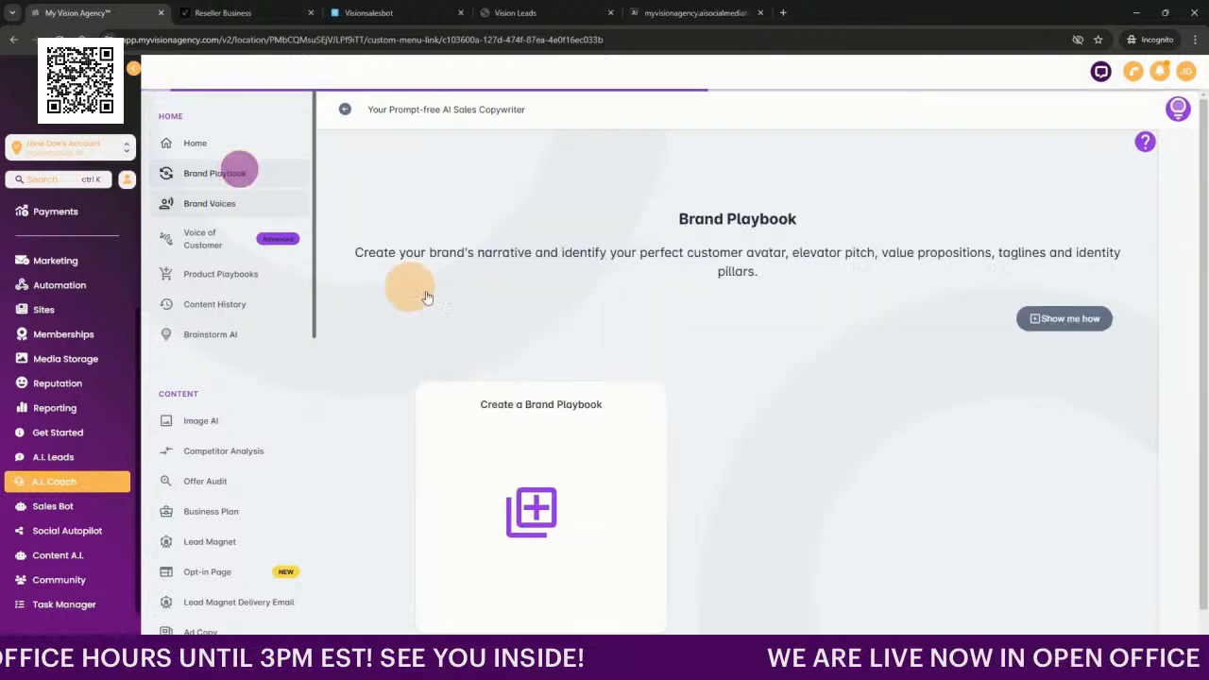
left_click(542, 511)
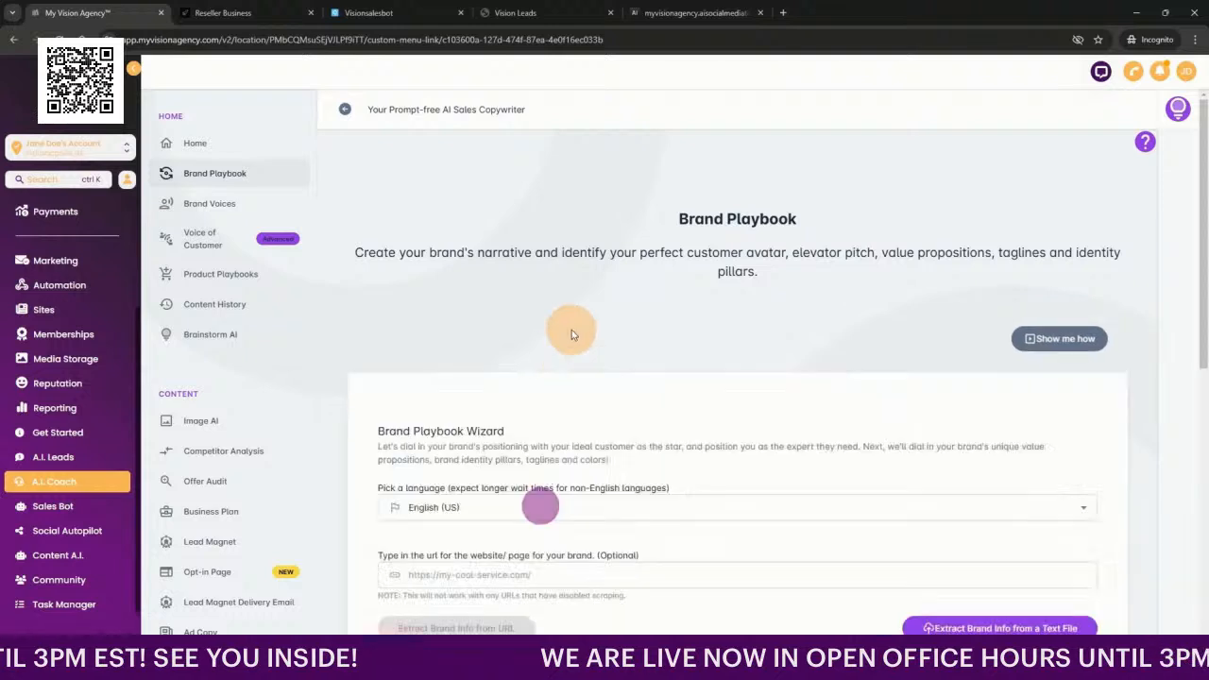
scroll(561, 472, "down", 3)
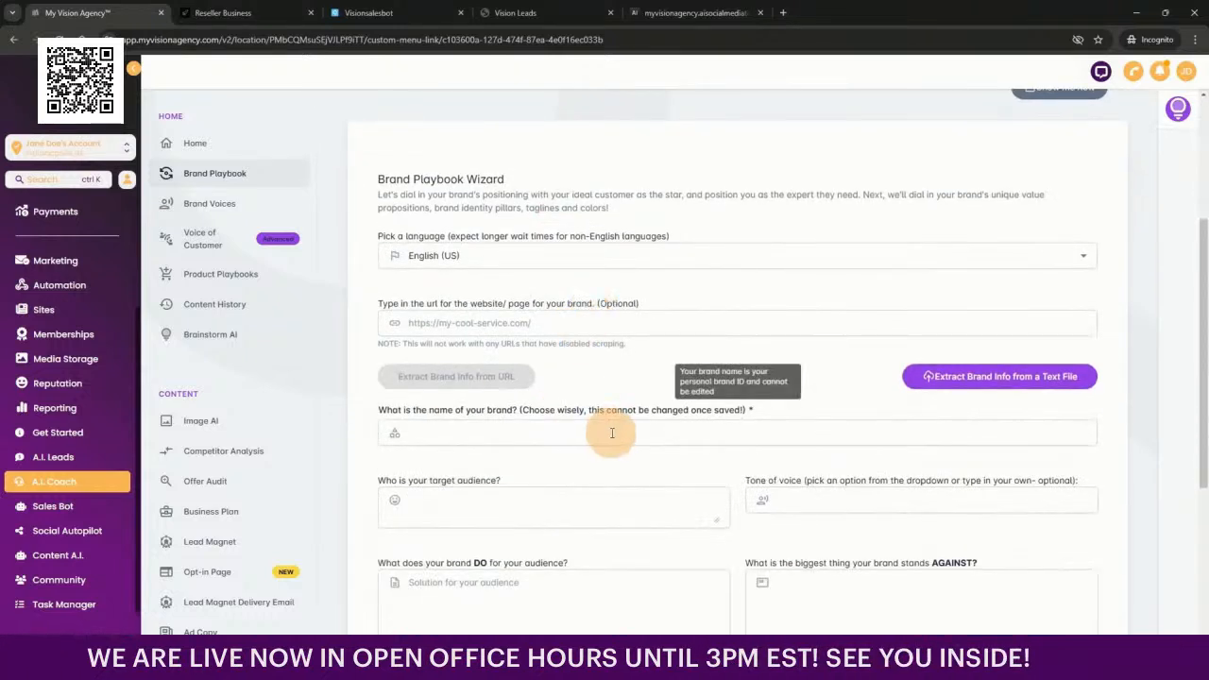
scroll(615, 425, "down", 1)
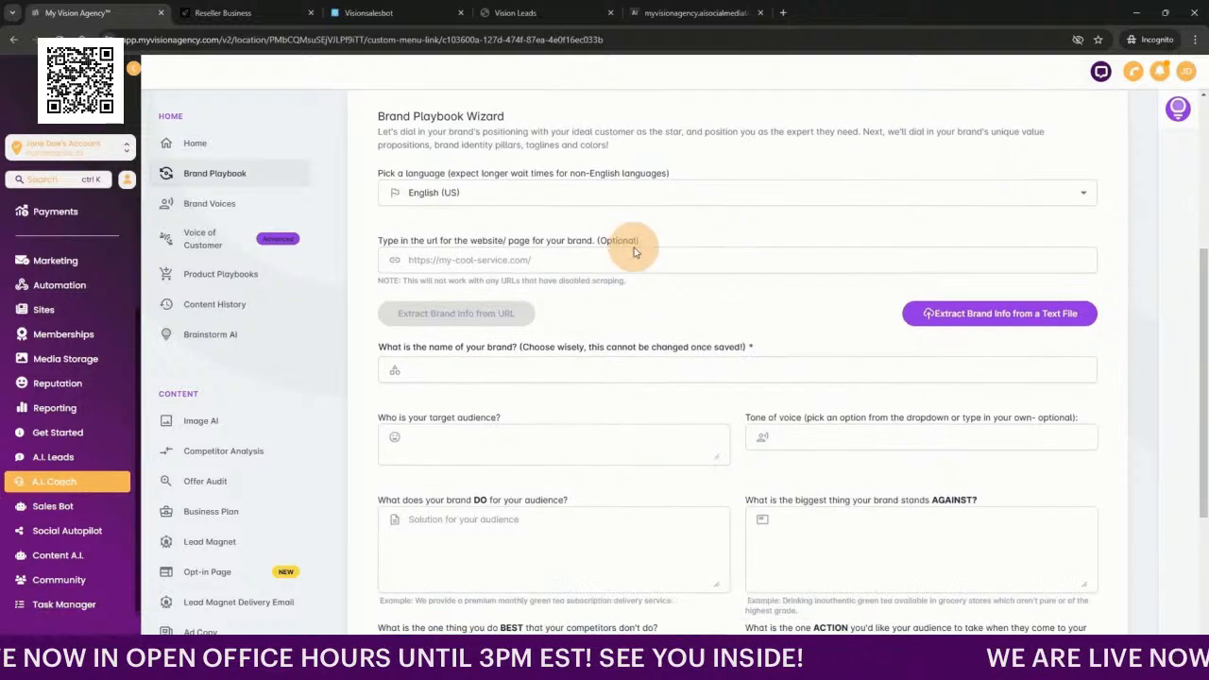
scroll(644, 315, "up", 2)
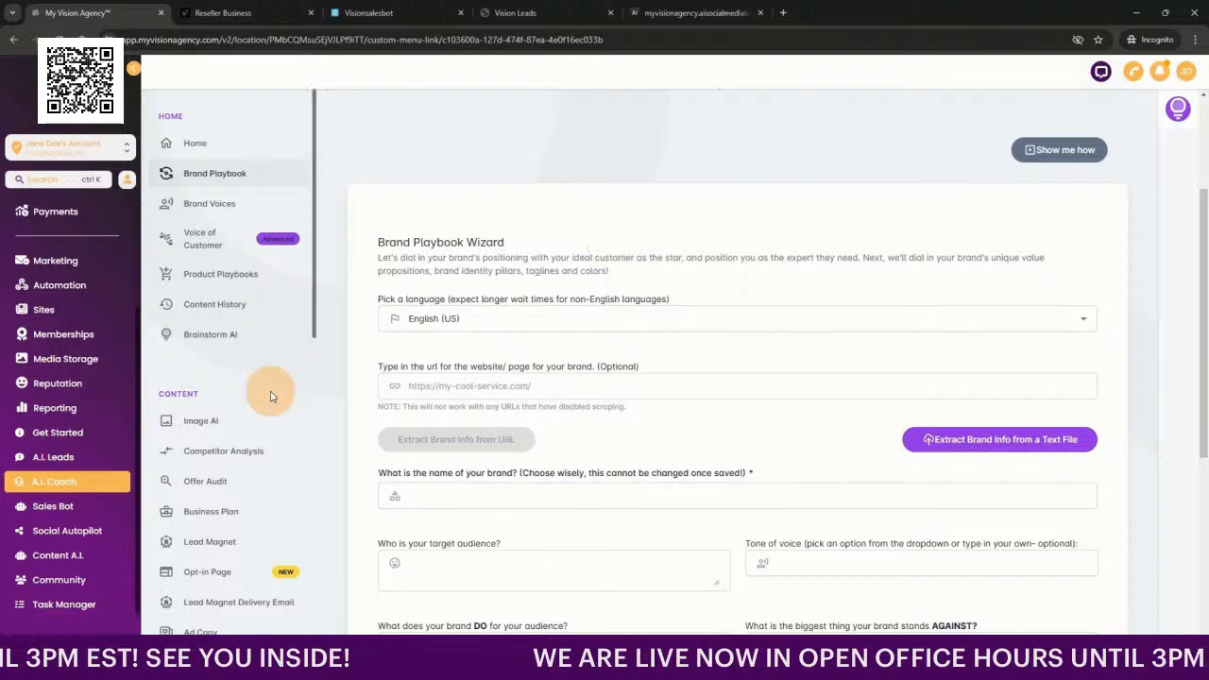
Step: Look through A.I. Coach's content modules, from Image AI and Business Plan to Presentation Script
scroll(246, 435, "down", 3)
scroll(219, 484, "down", 2)
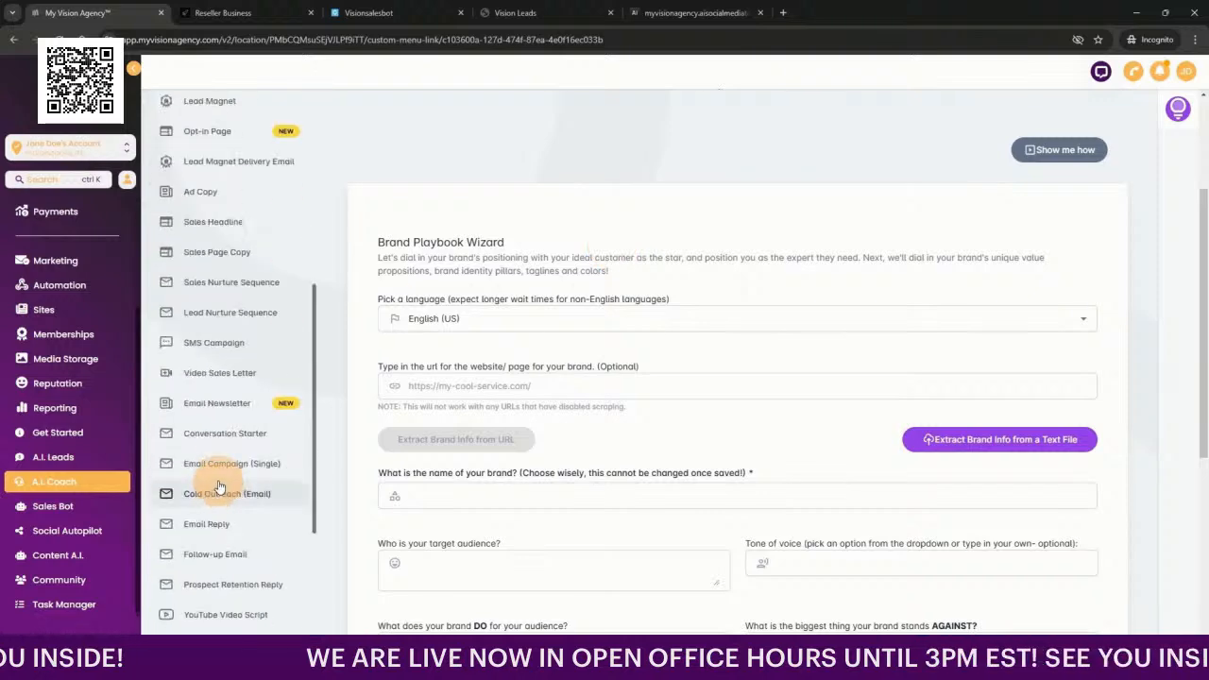
scroll(236, 378, "down", 3)
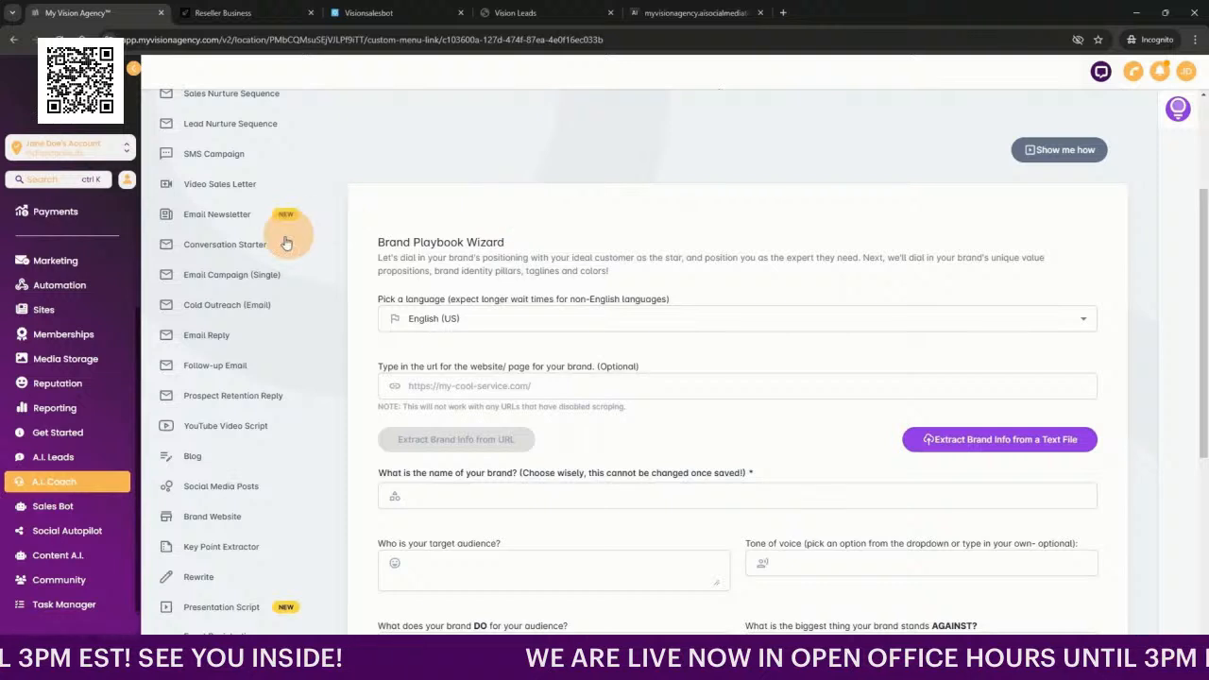
scroll(185, 229, "up", 3)
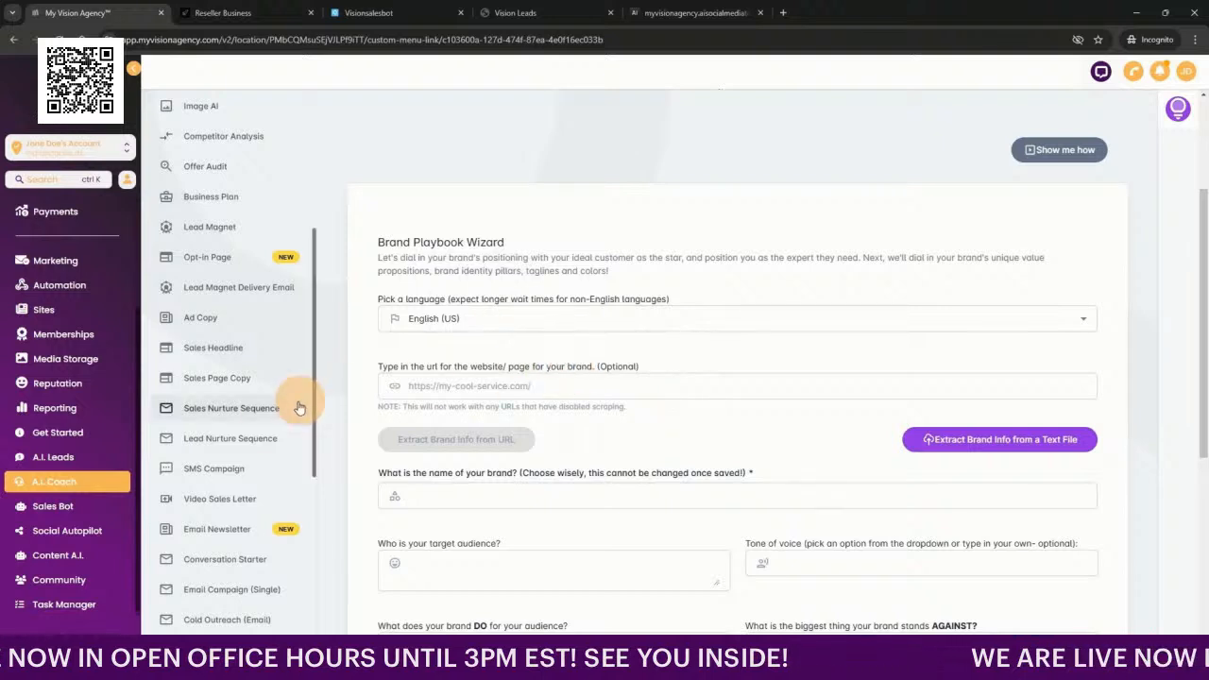
Step: Open the Sales Bot welcome page and view the existing bots in Visionsalesbot
left_click(71, 514)
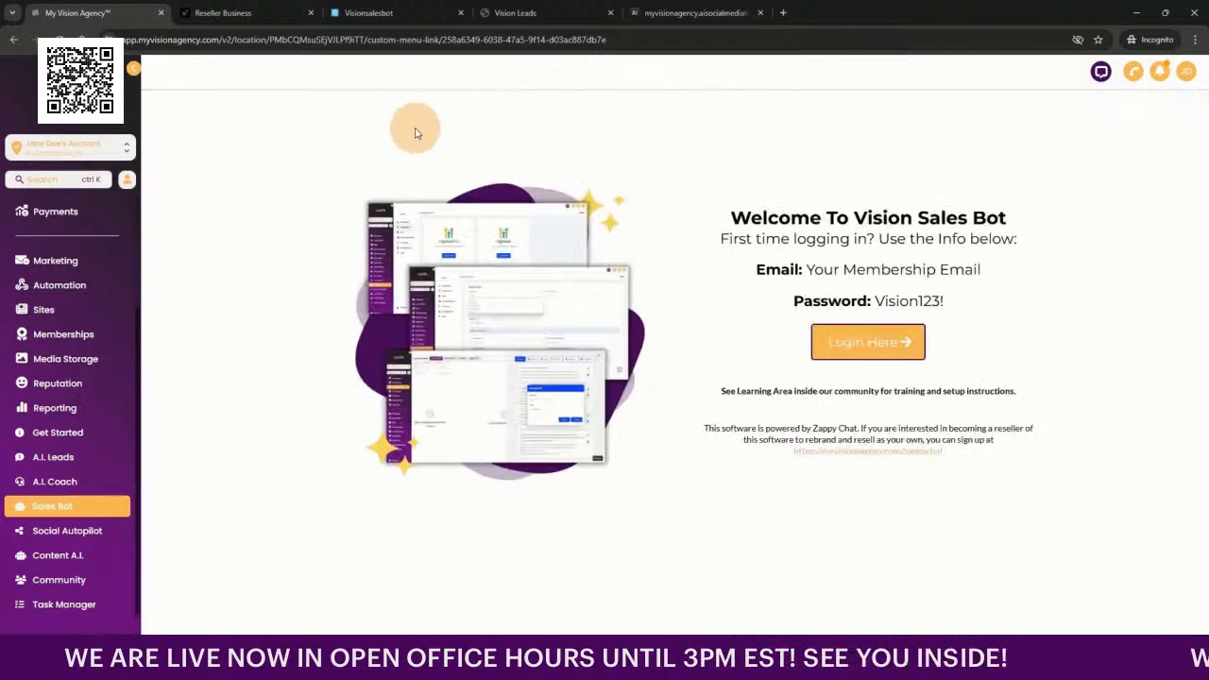
left_click(389, 12)
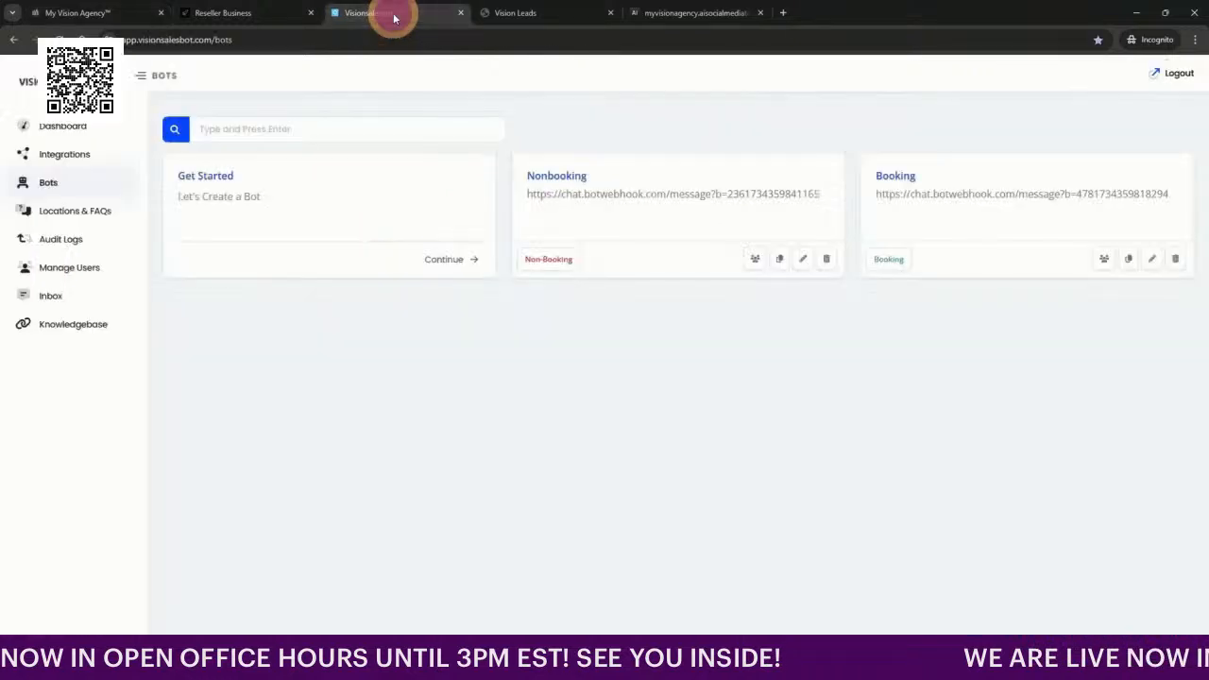
Step: View the Visionsalesbot dashboard and bots list, and check the Sales Bot welcome page in the My Vision Agency account
left_click(82, 130)
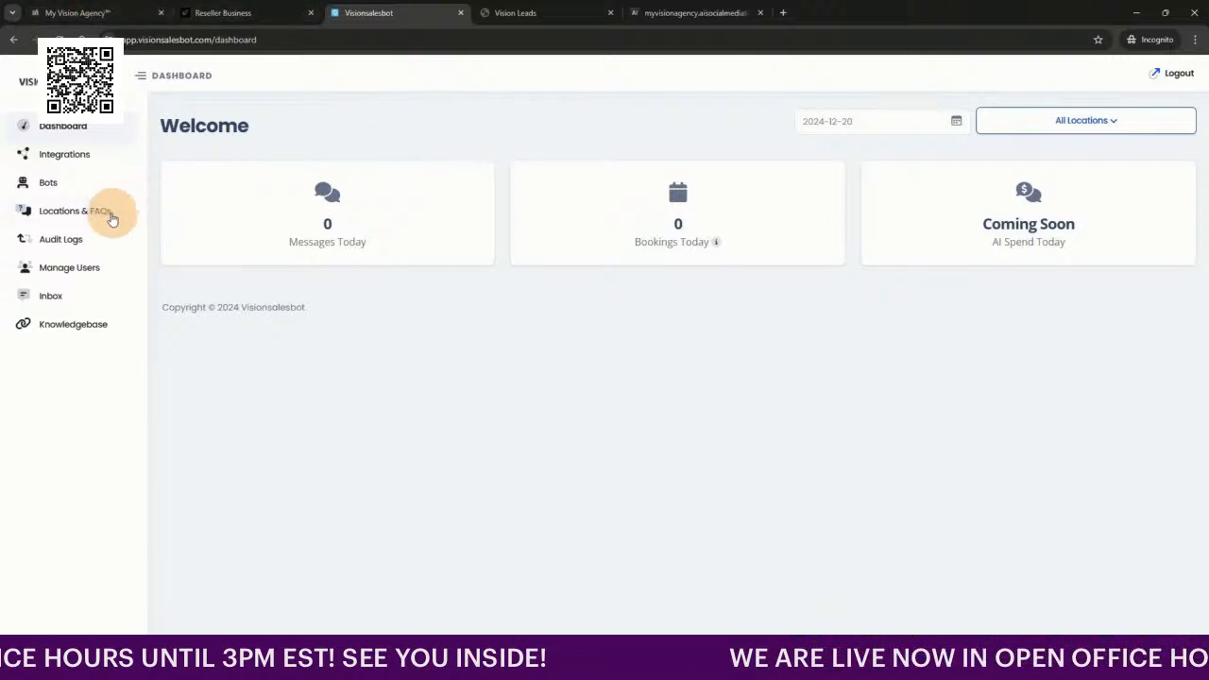
left_click(72, 183)
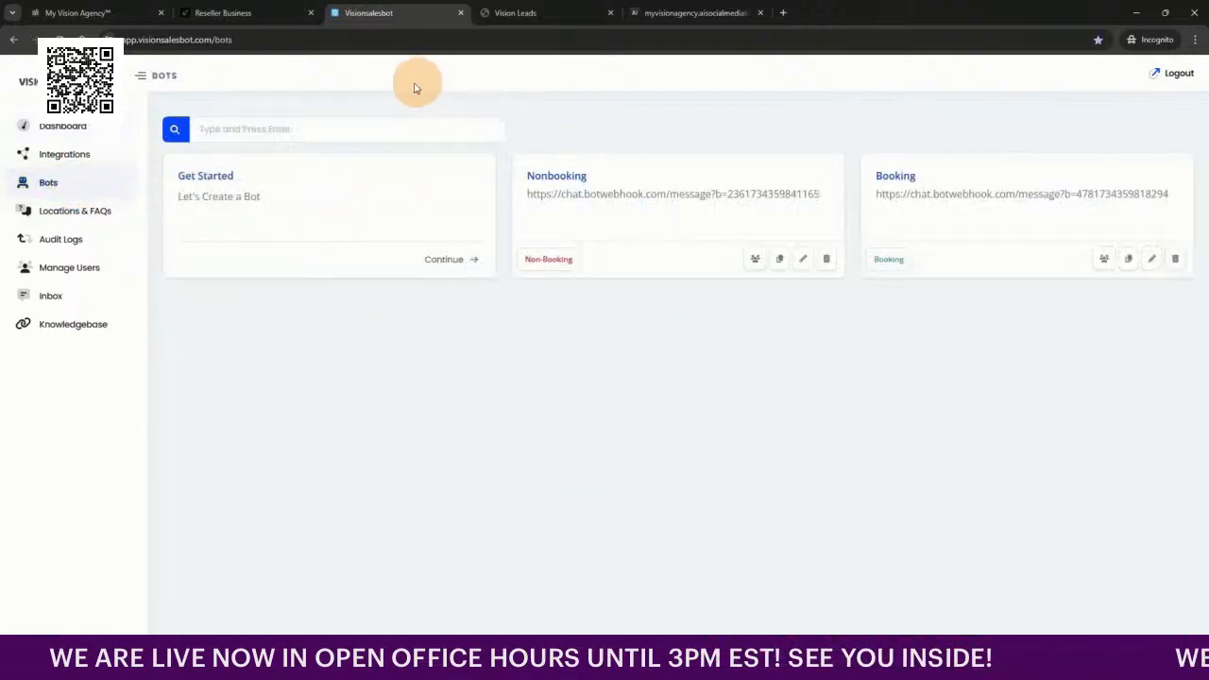
left_click(49, 6)
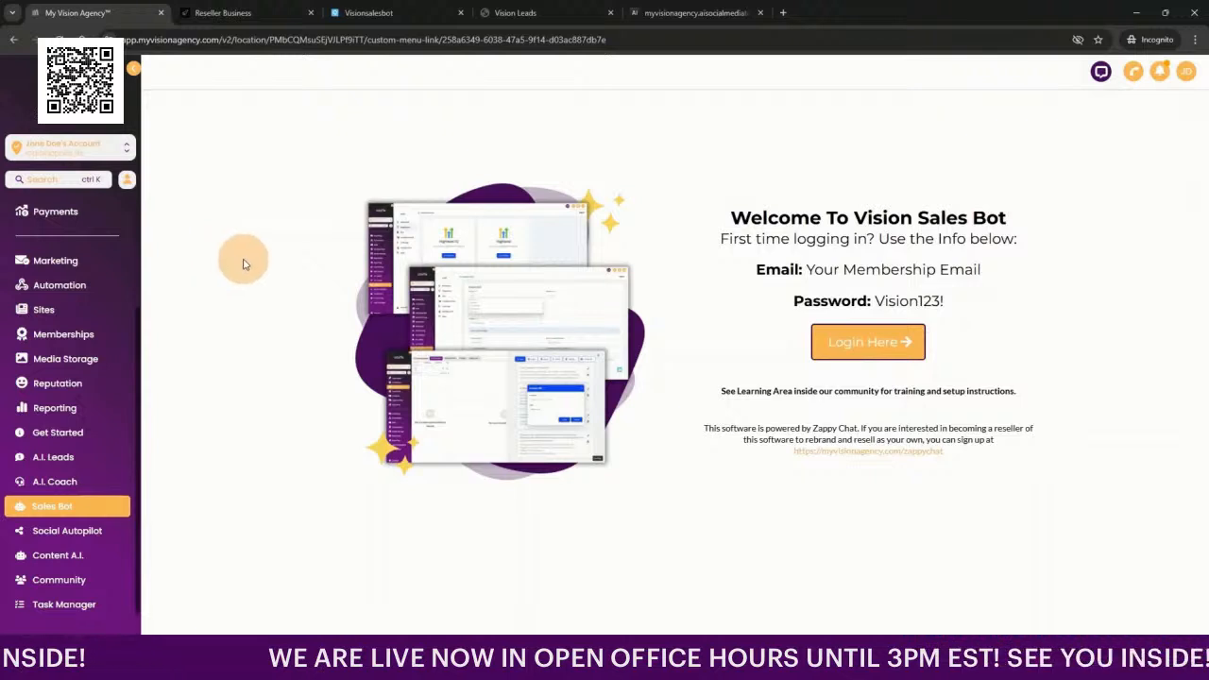
left_click(381, 13)
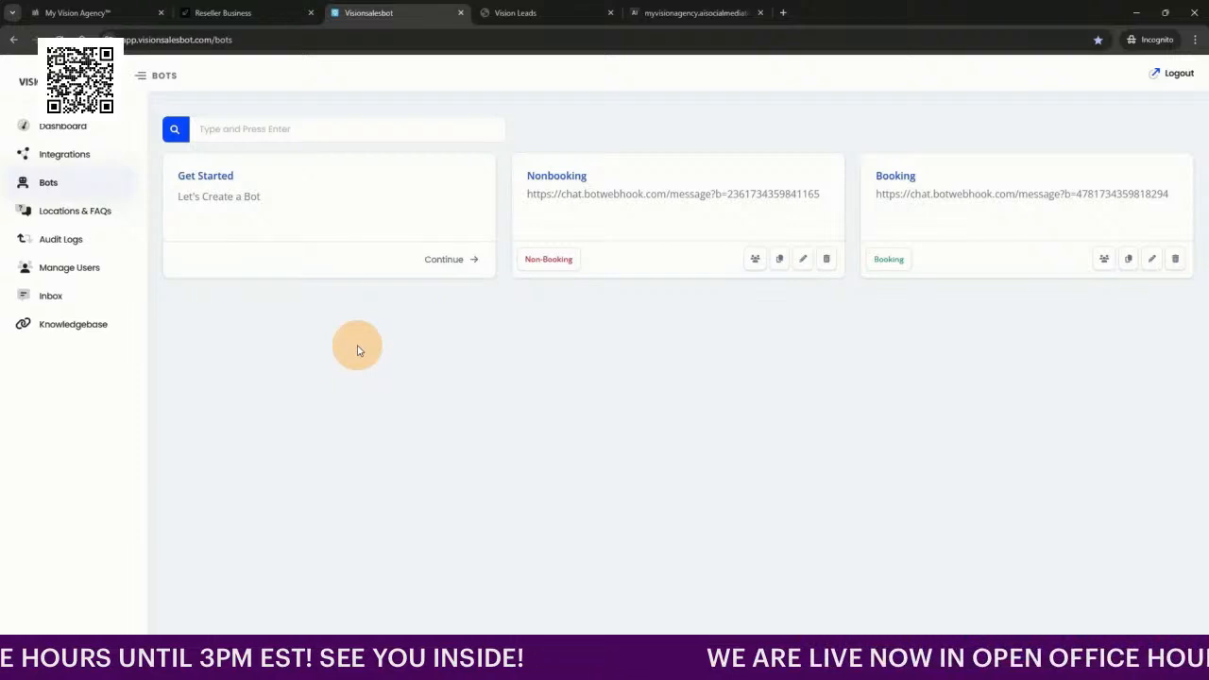
Step: Open the Social Autopilot welcome page in My Vision Agency and view the Demo campaign in the social media tool
left_click(68, 8)
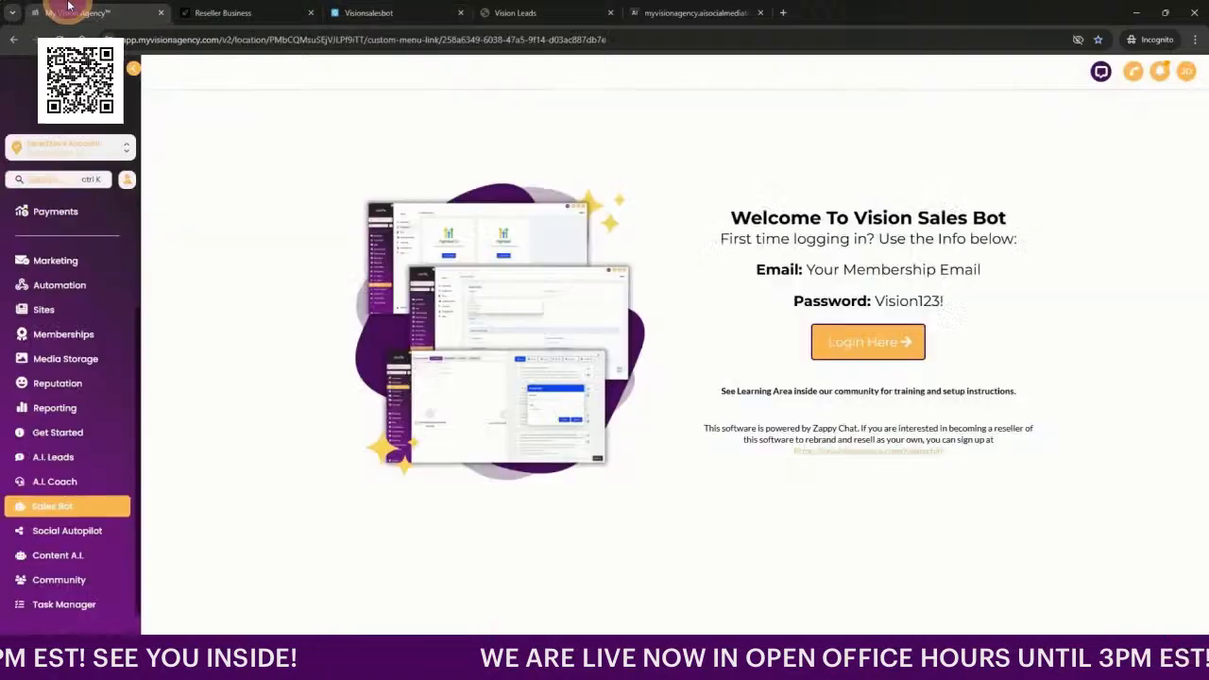
left_click(68, 535)
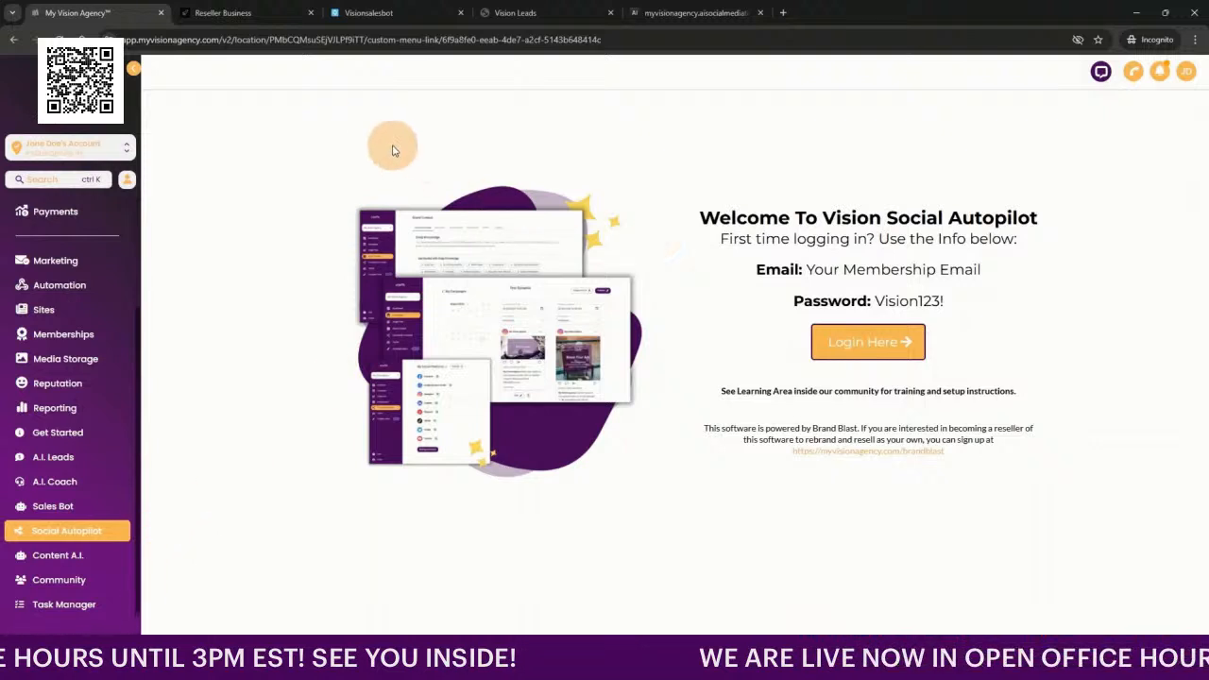
left_click(699, 11)
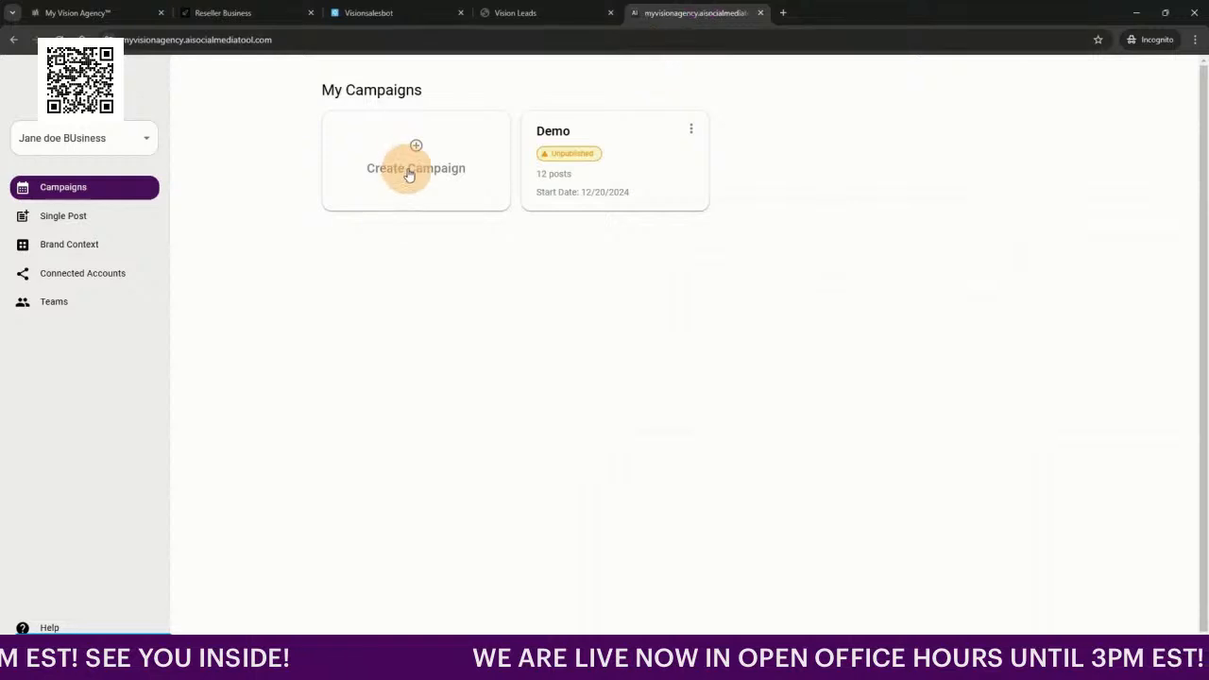
left_click(577, 160)
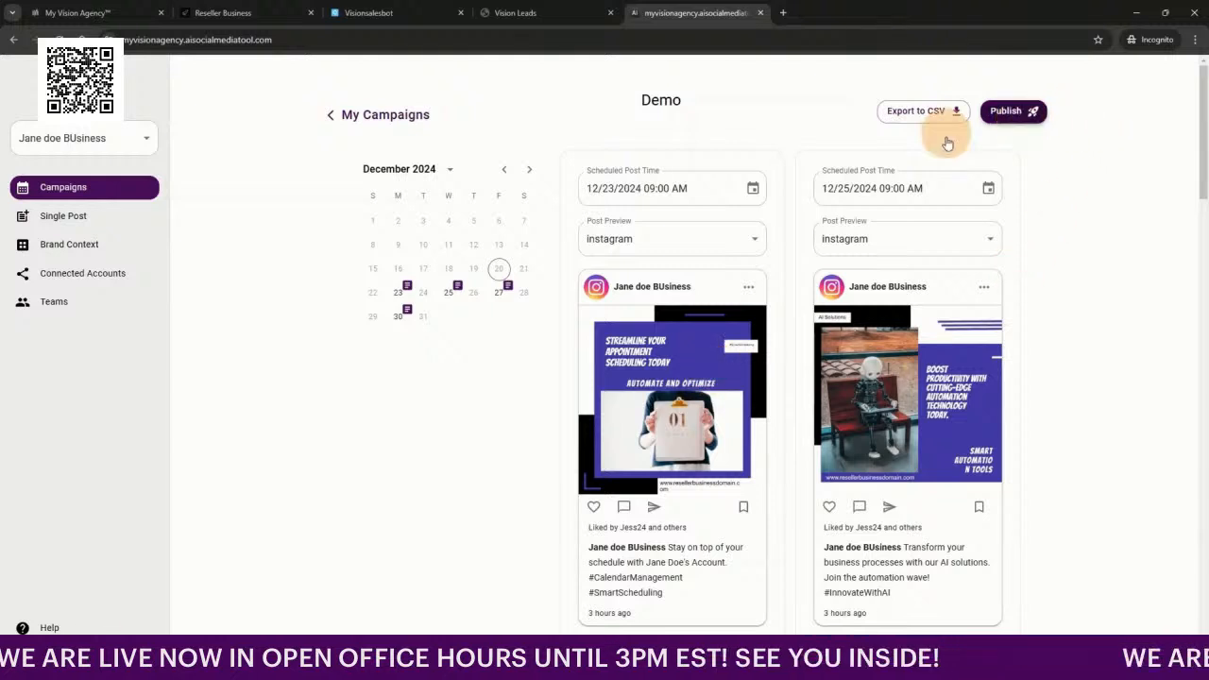
Step: Review which social networks can be linked under Connected Accounts, and close the account-linking page
left_click(118, 275)
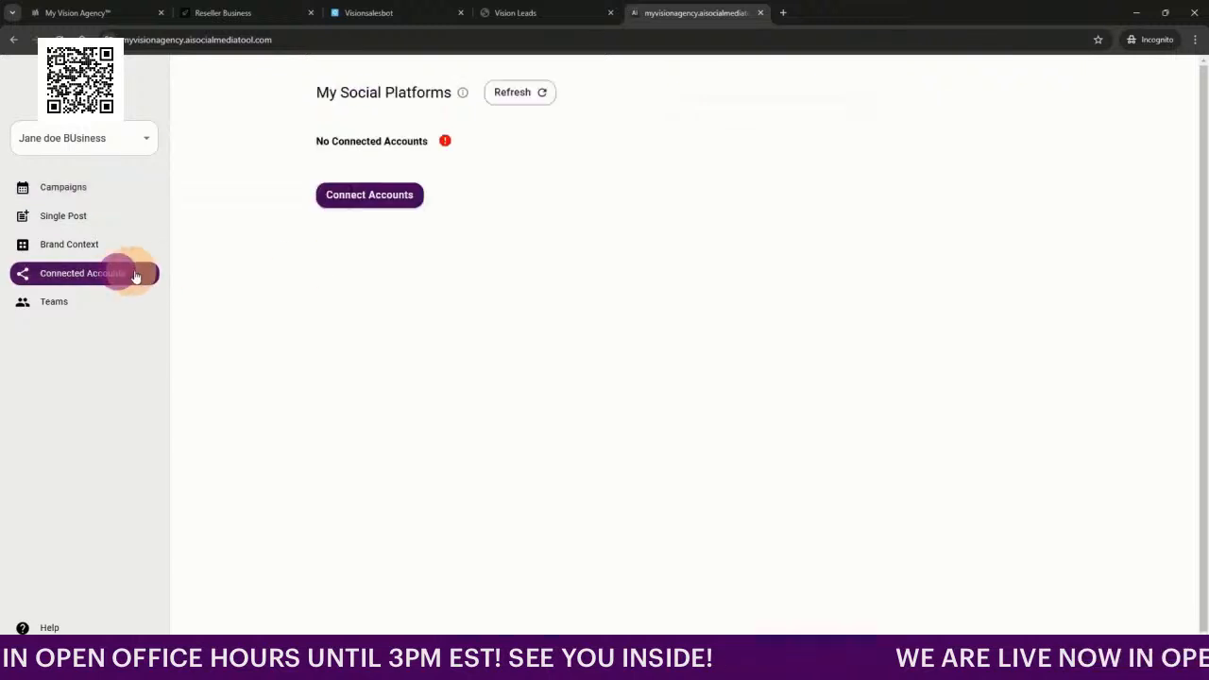
left_click(358, 194)
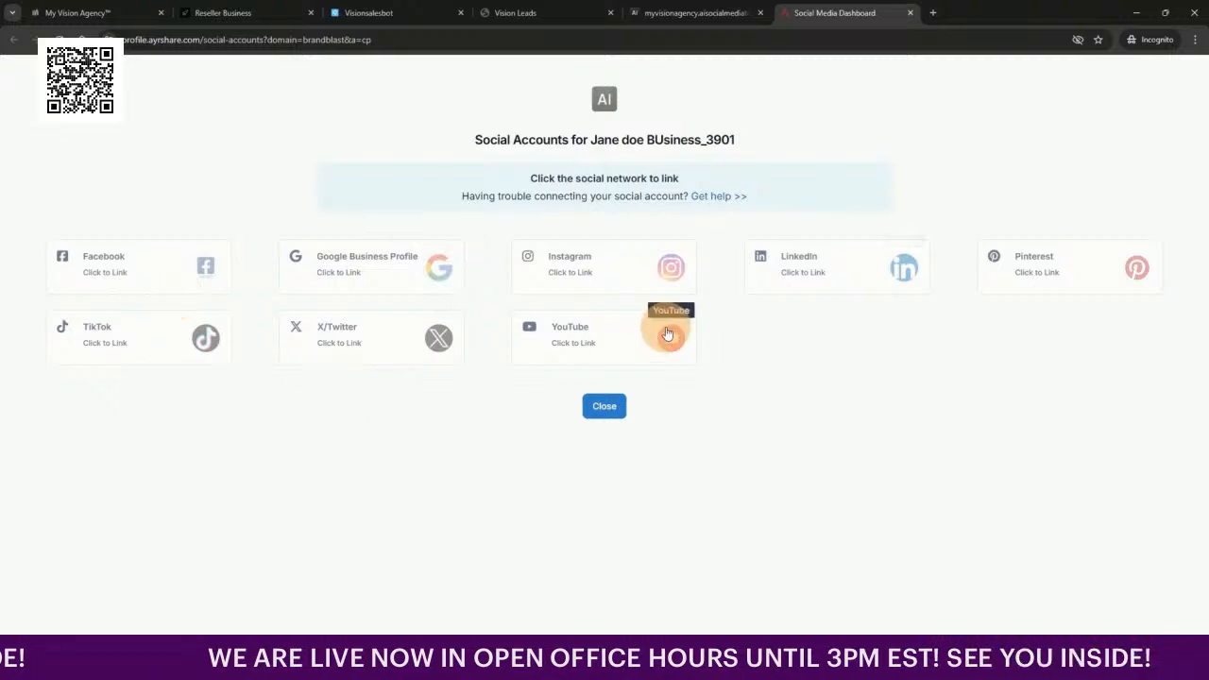
left_click(910, 14)
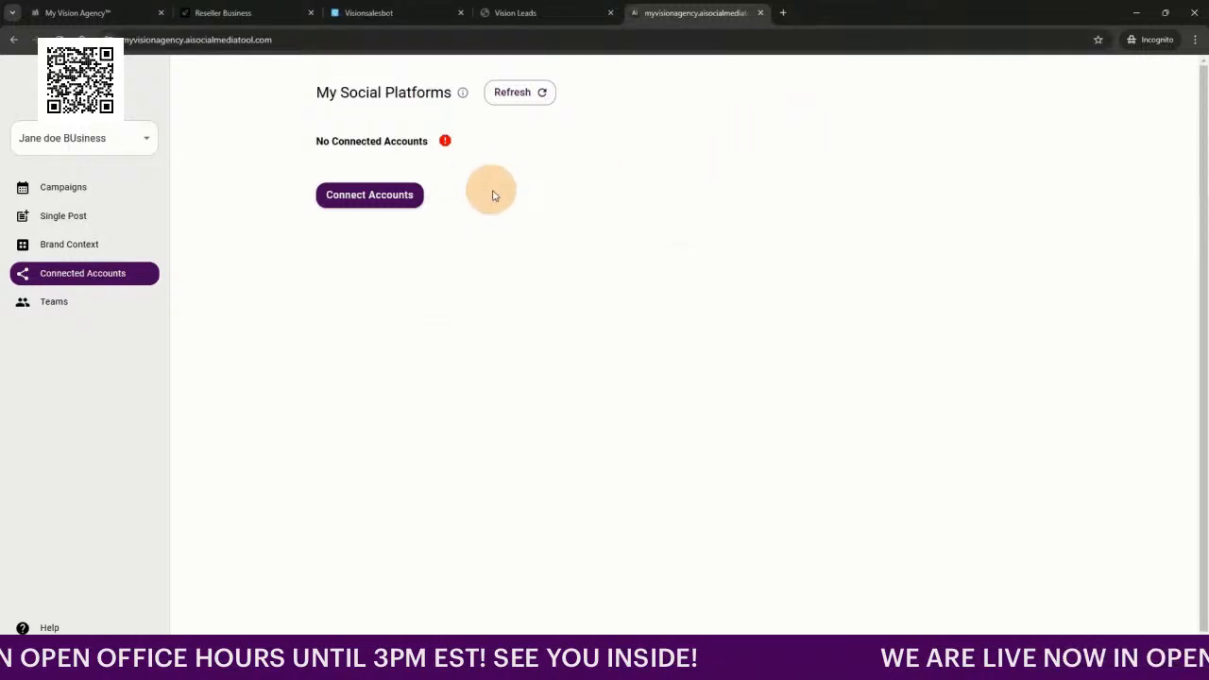
Step: Return to My Vision Agency and look through the generator tools in Content A.I., from Facebook Caption Generator to Cold Email Sequence Script Generator
left_click(116, 14)
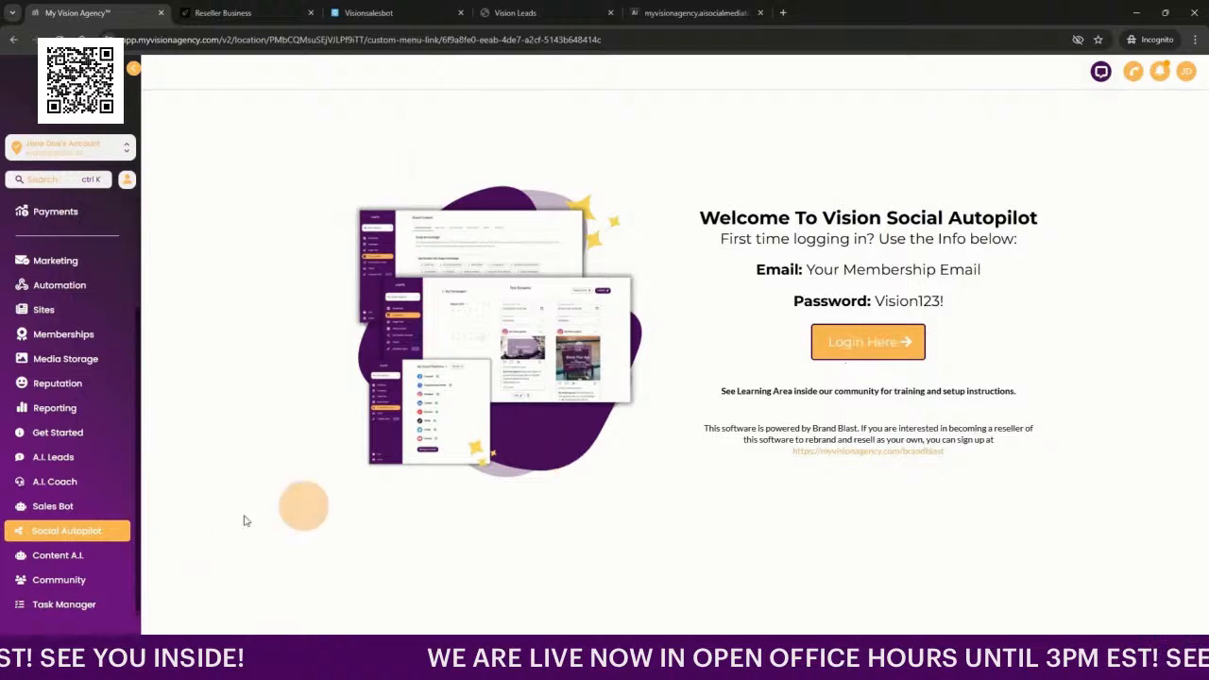
left_click(91, 555)
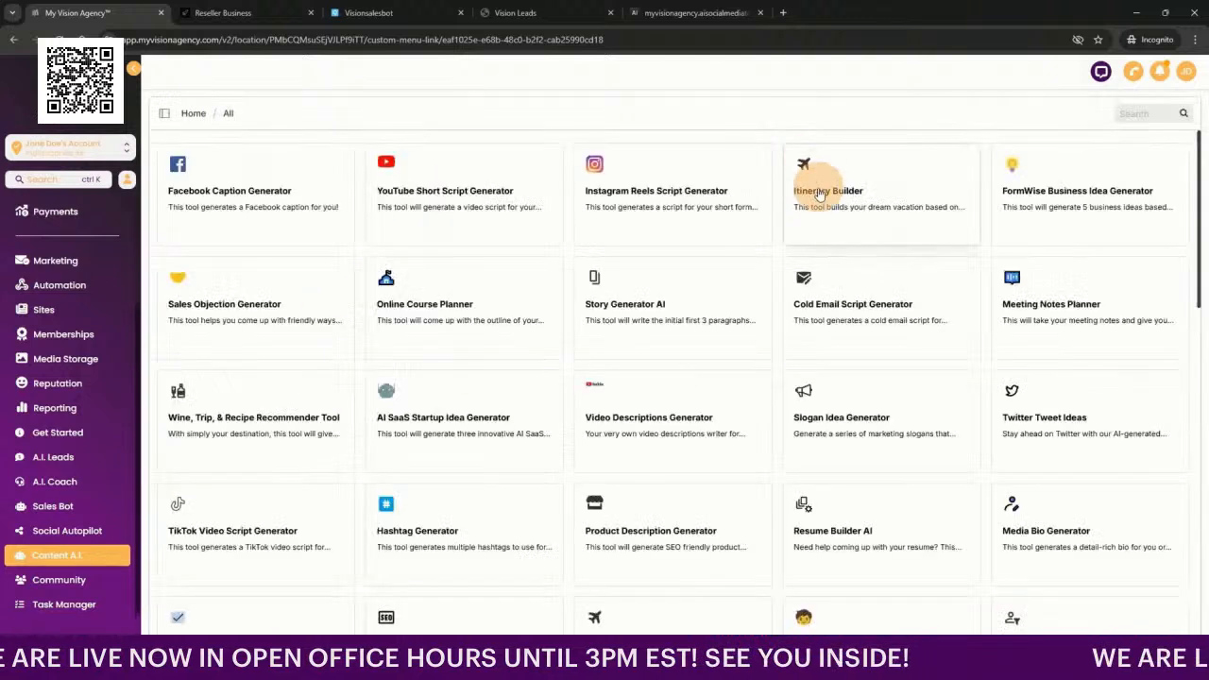
scroll(820, 195, "down", 3)
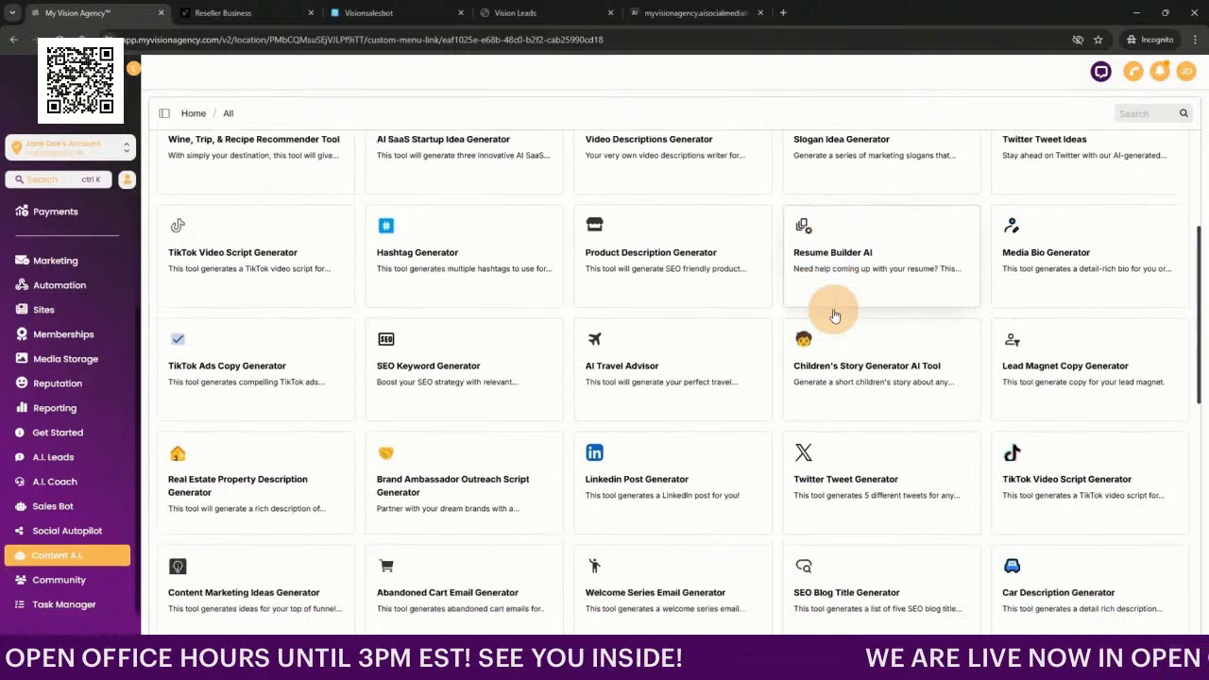
scroll(836, 315, "down", 5)
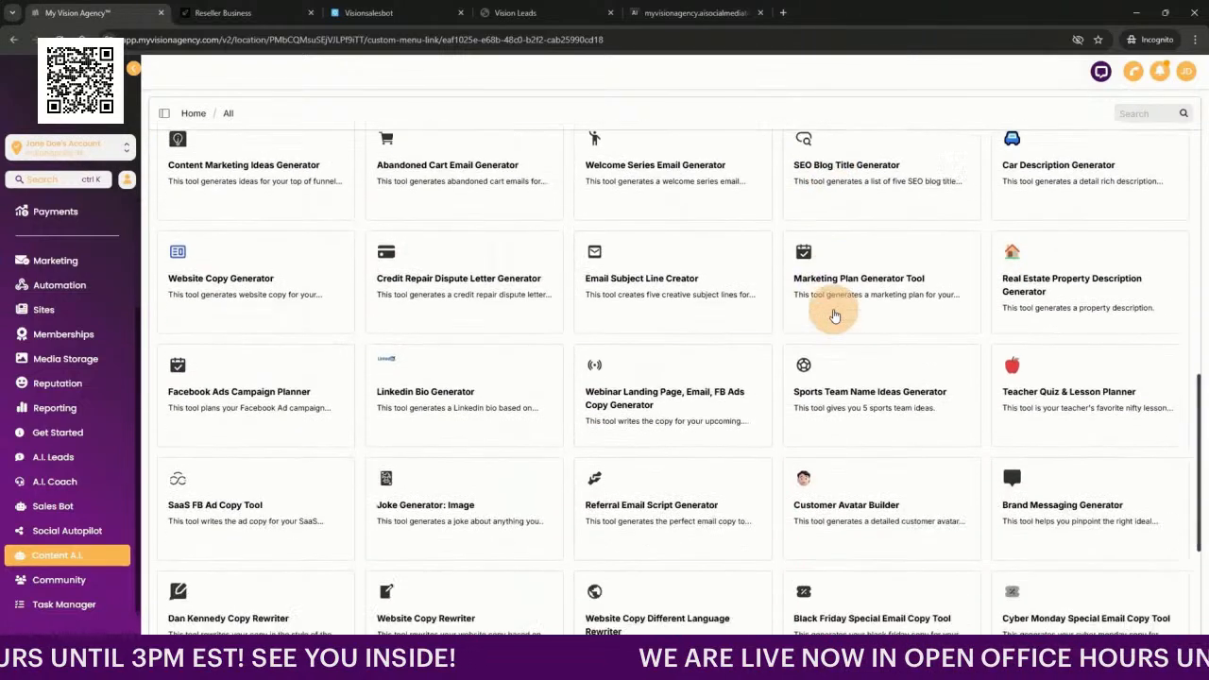
scroll(831, 346, "down", 1)
scroll(814, 357, "down", 2)
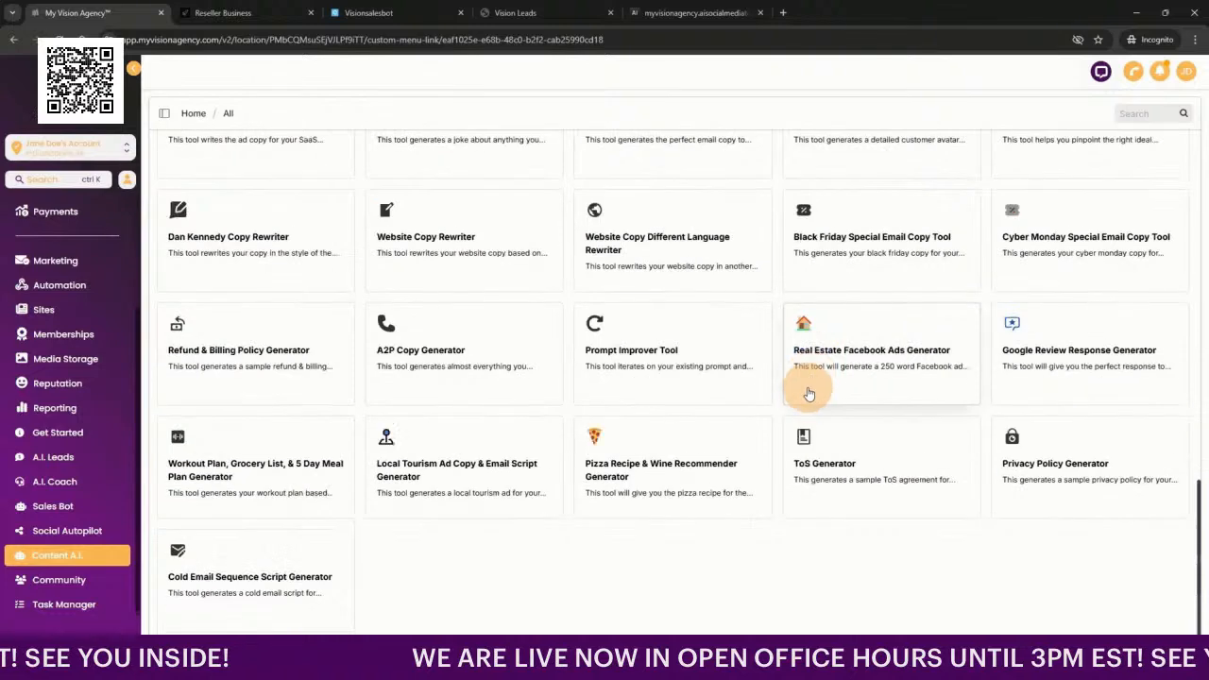
scroll(806, 395, "up", 1)
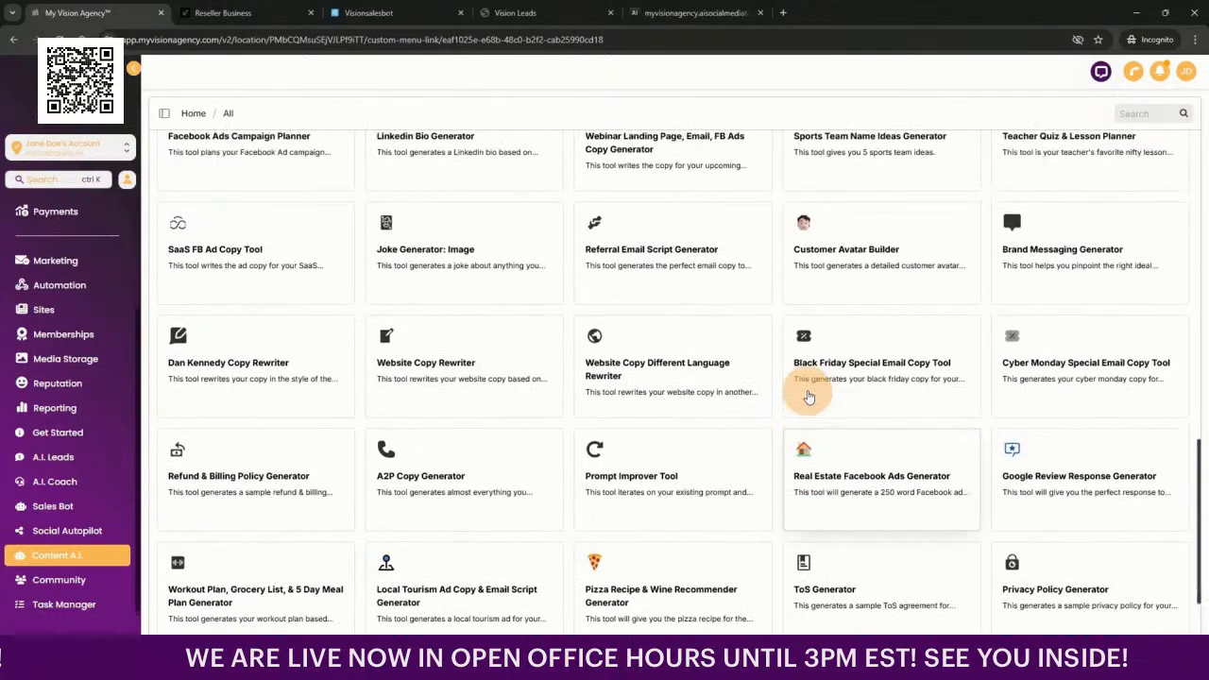
scroll(822, 430, "down", 1)
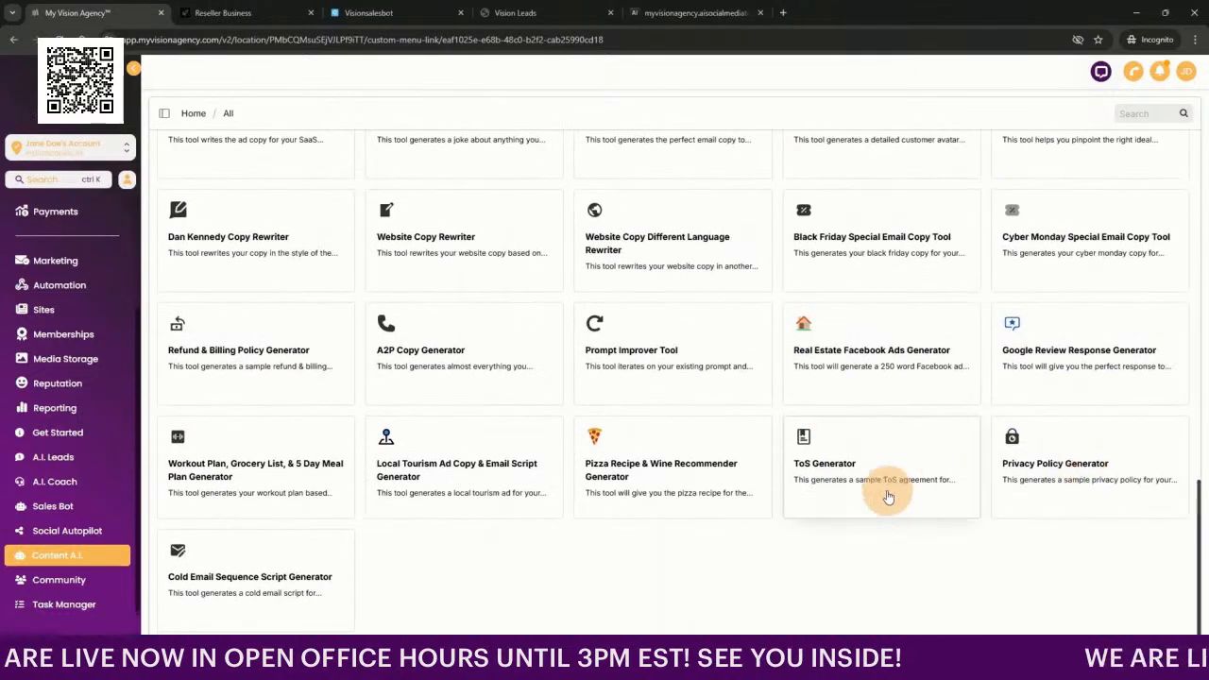
scroll(814, 482, "up", 10)
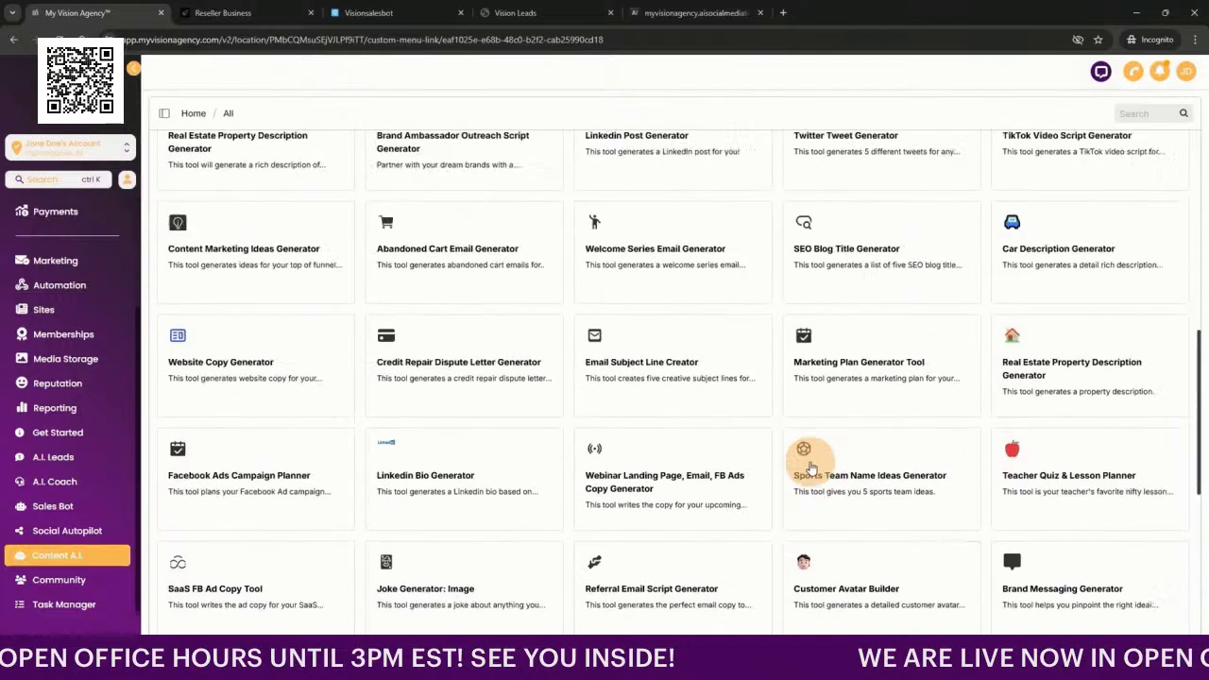
scroll(724, 345, "up", 2)
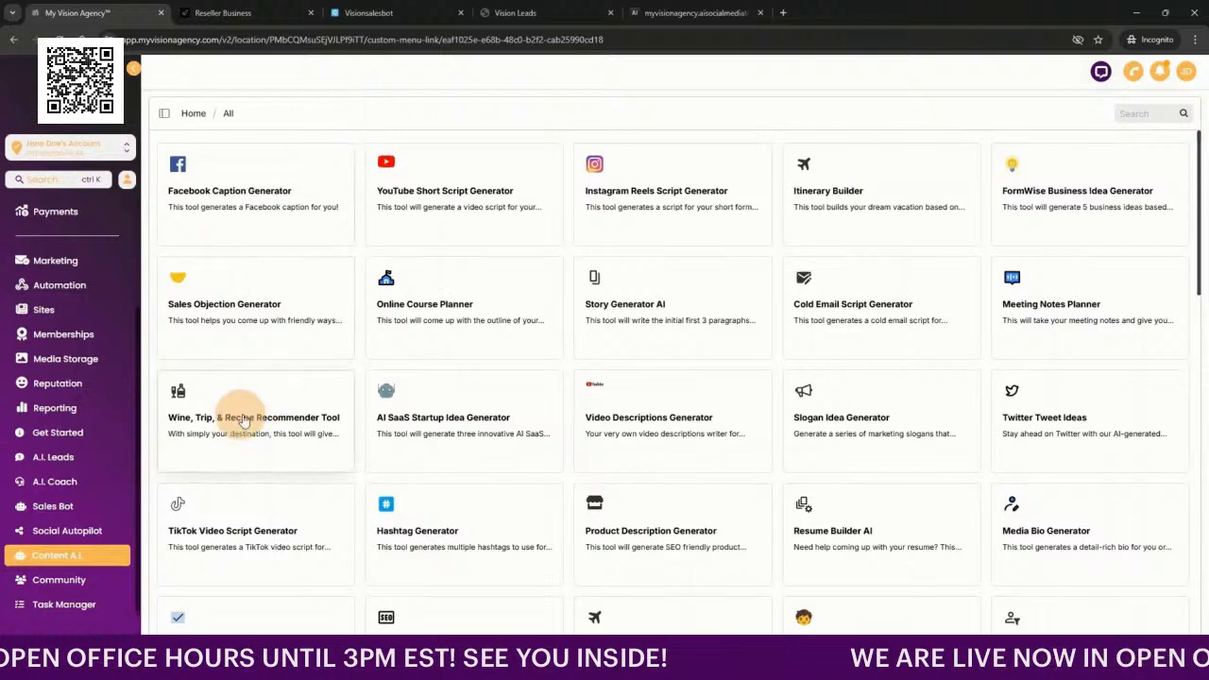
Step: Open the Visionary Resellers community and view its Learning modules and December 2024 events calendar
left_click(73, 590)
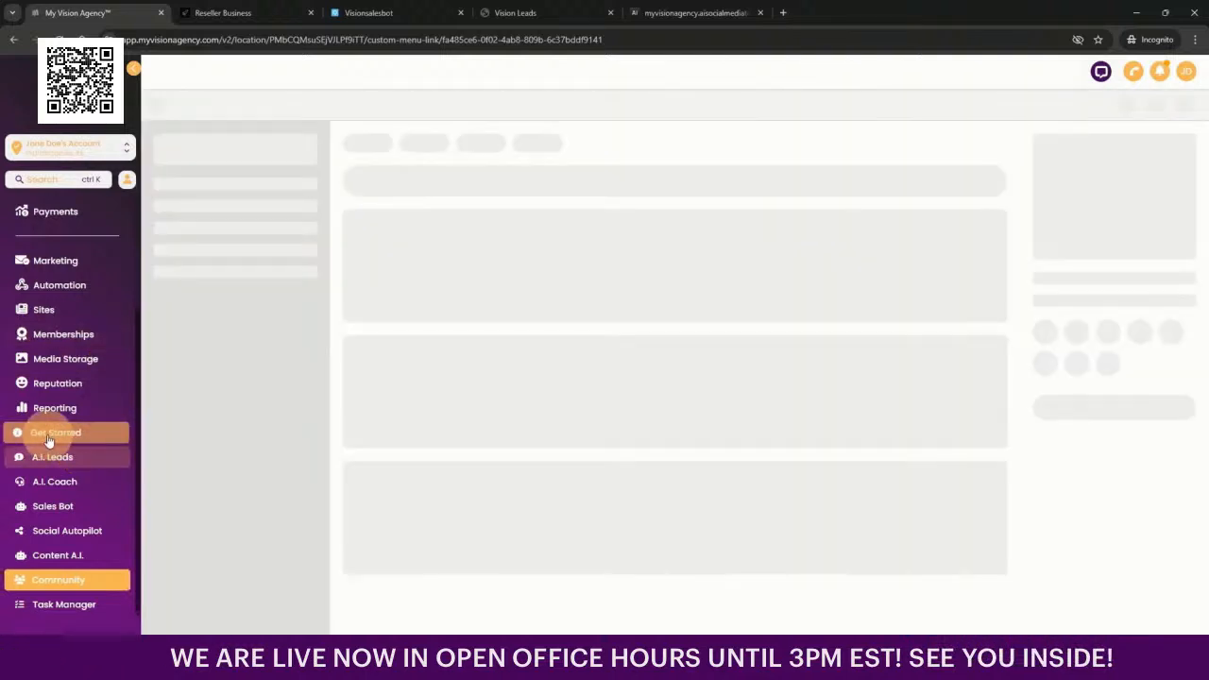
left_click(65, 436)
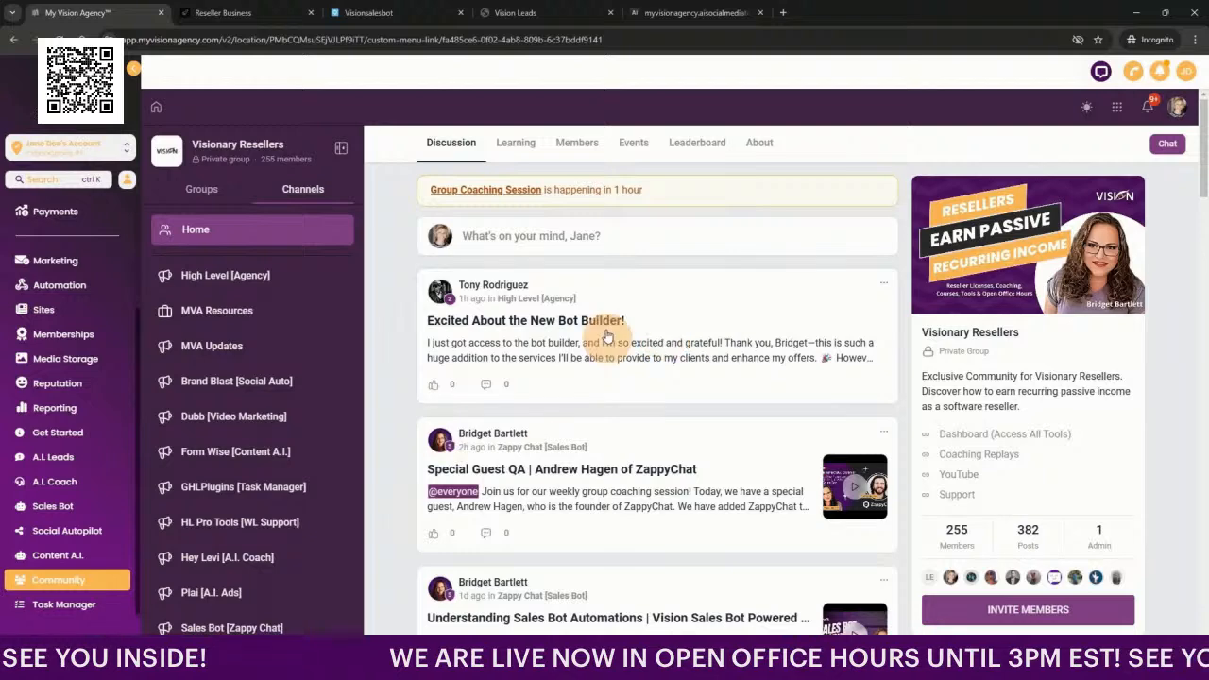
left_click(517, 150)
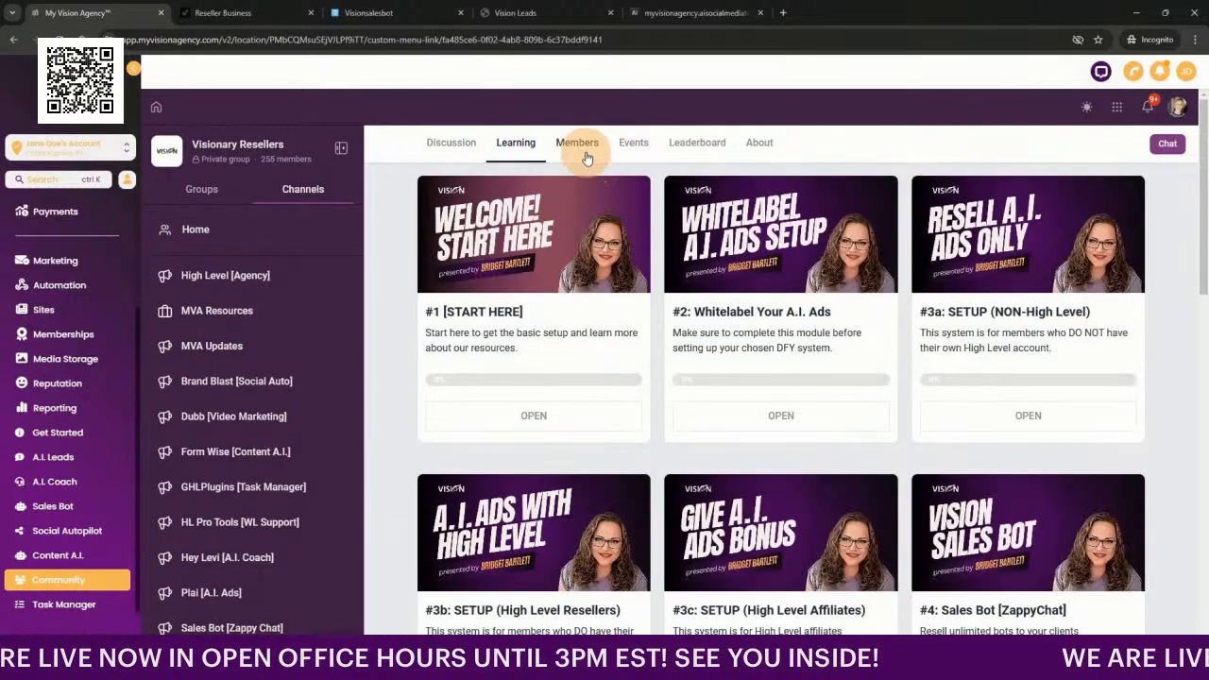
left_click(634, 149)
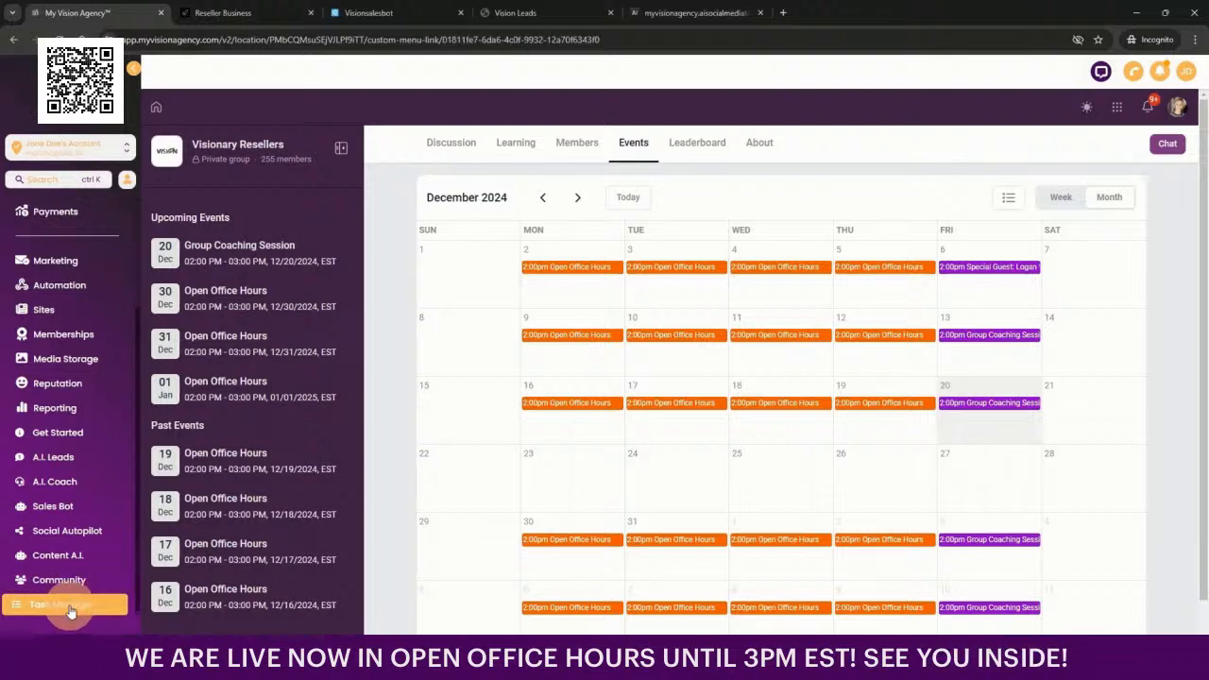
Step: View the Task Manager's Projects page and the rest of the account's features above it
left_click(70, 611)
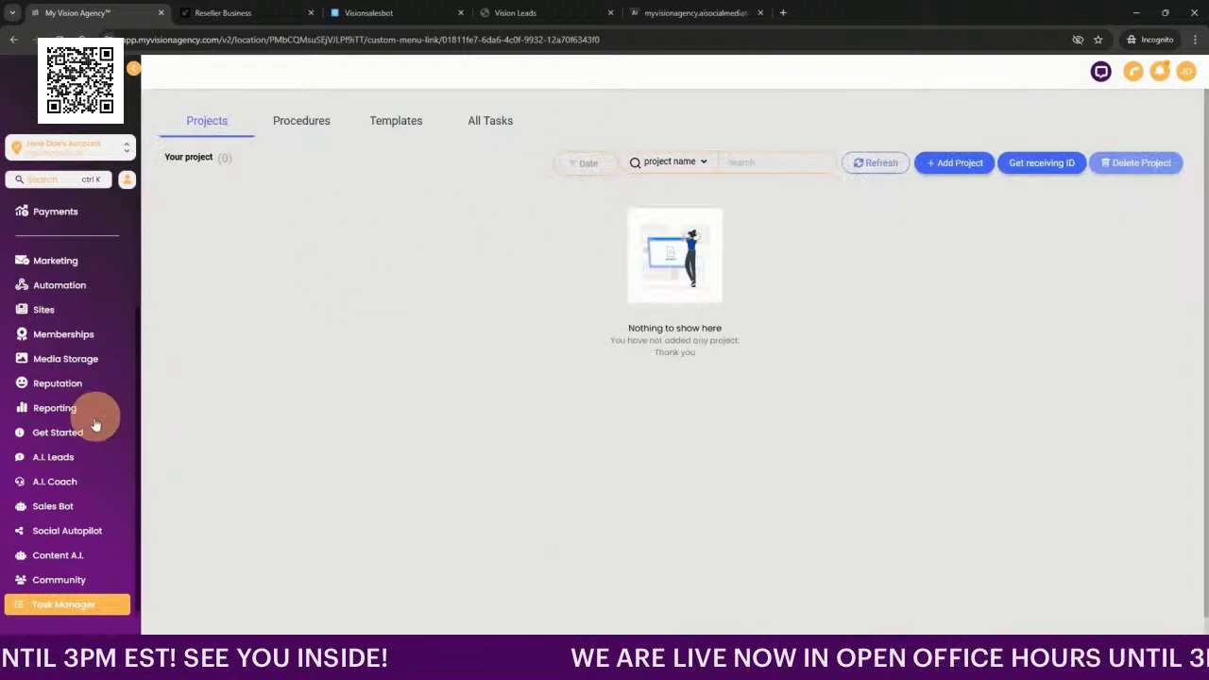
scroll(49, 424, "up", 3)
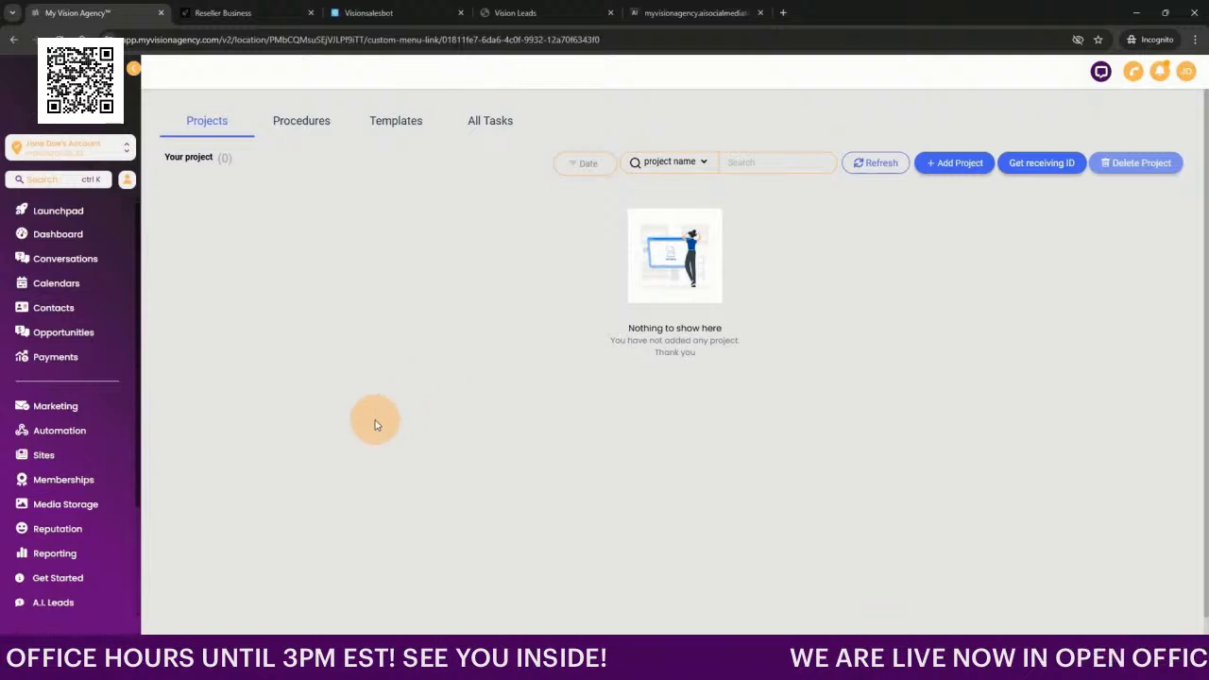
scroll(355, 444, "down", 1)
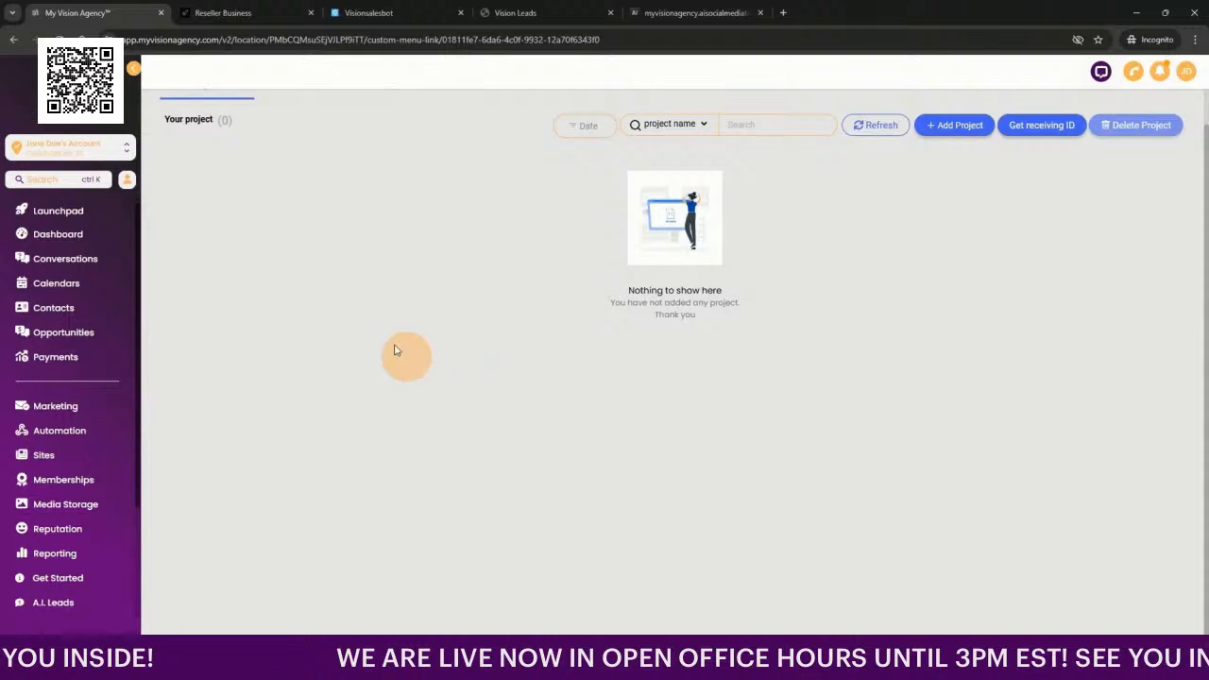
Step: Open the A.I. Ads funnel in Sites to view its funnel steps
left_click(68, 457)
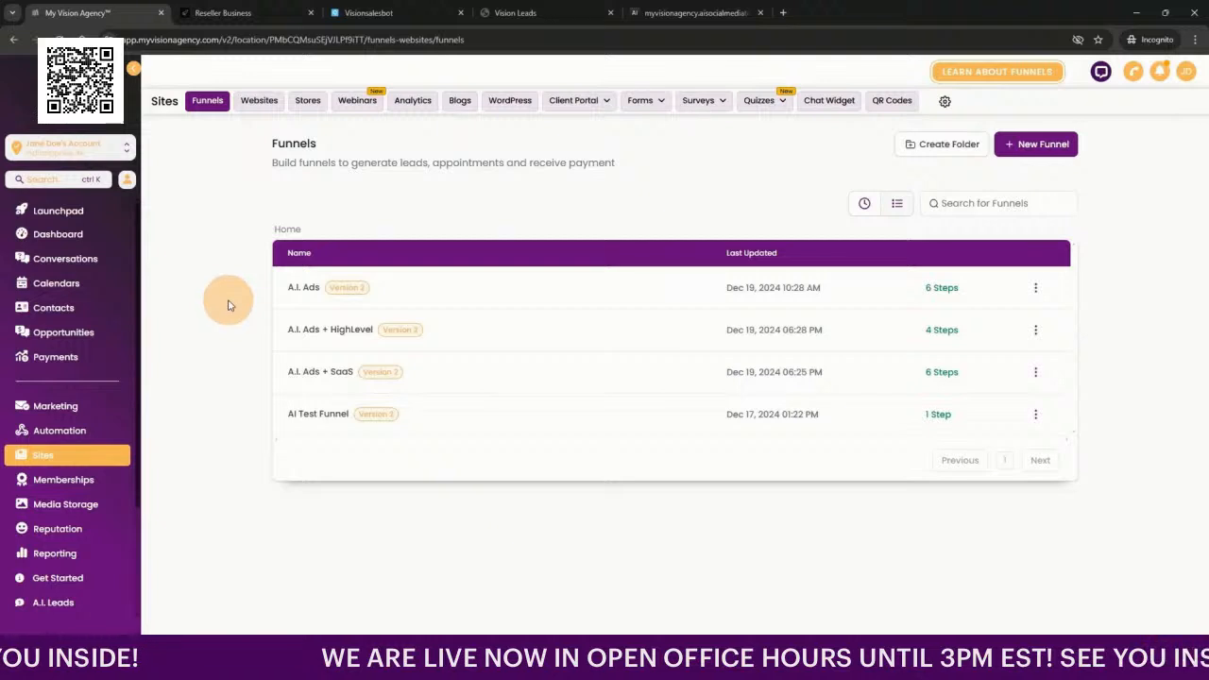
left_click(295, 292)
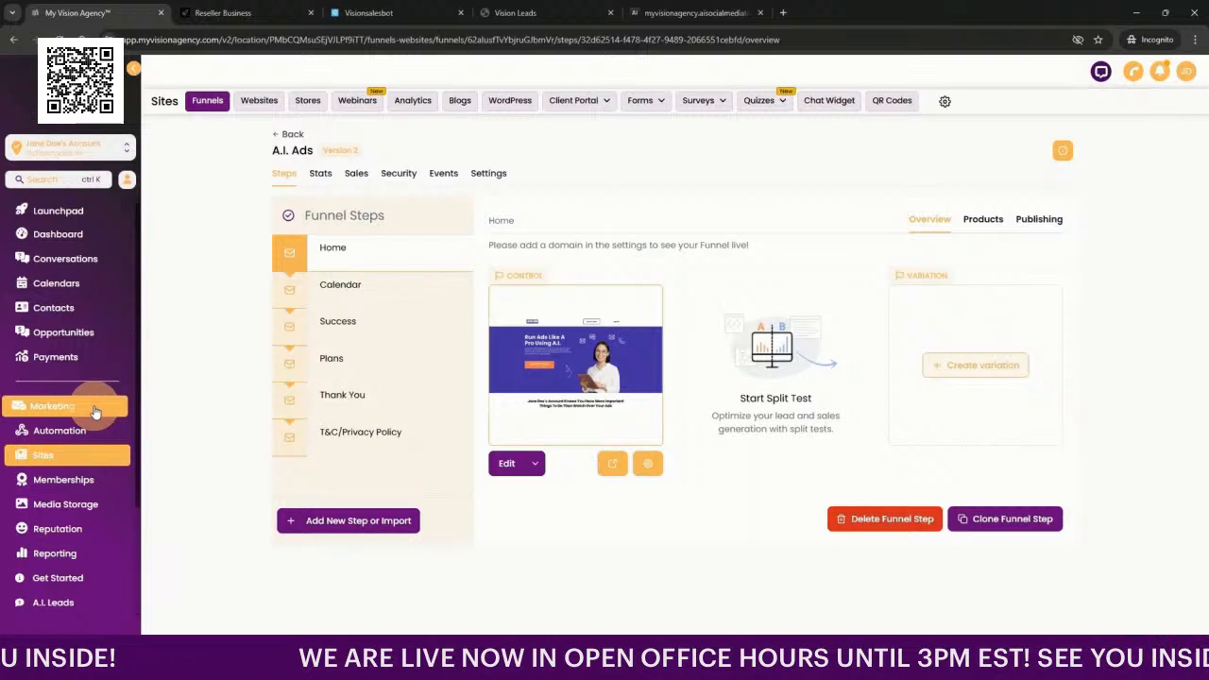
Step: Open Memberships and view the course products
left_click(86, 482)
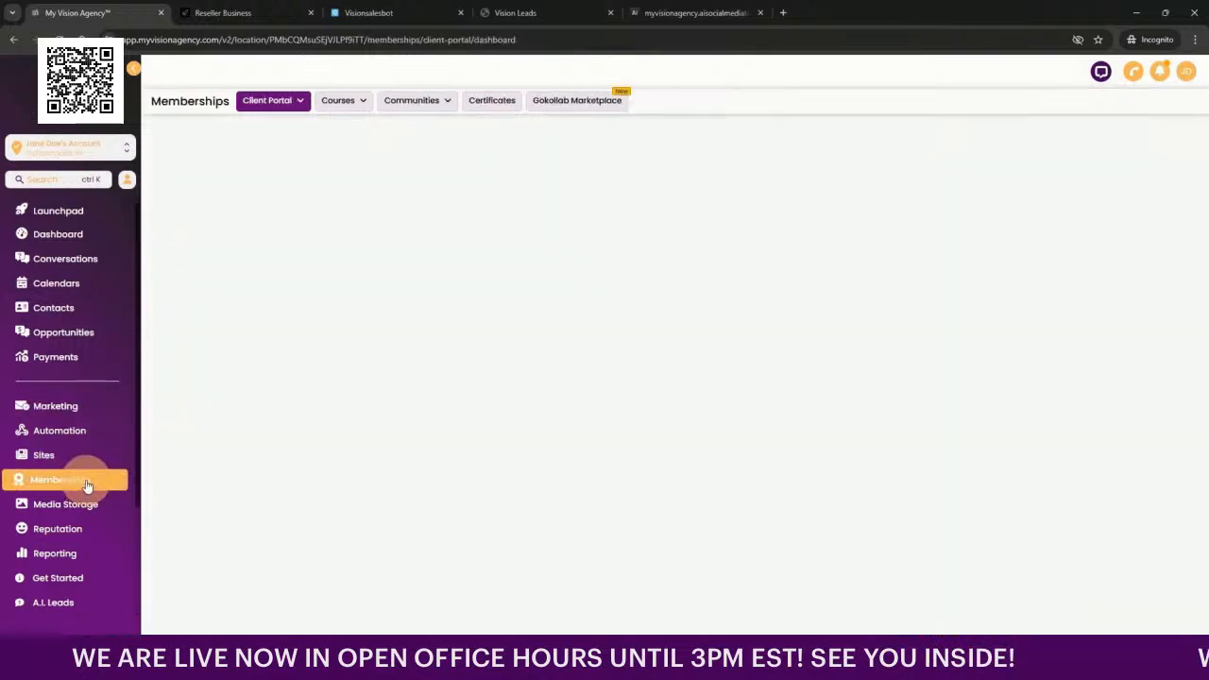
mouse_move(343, 101)
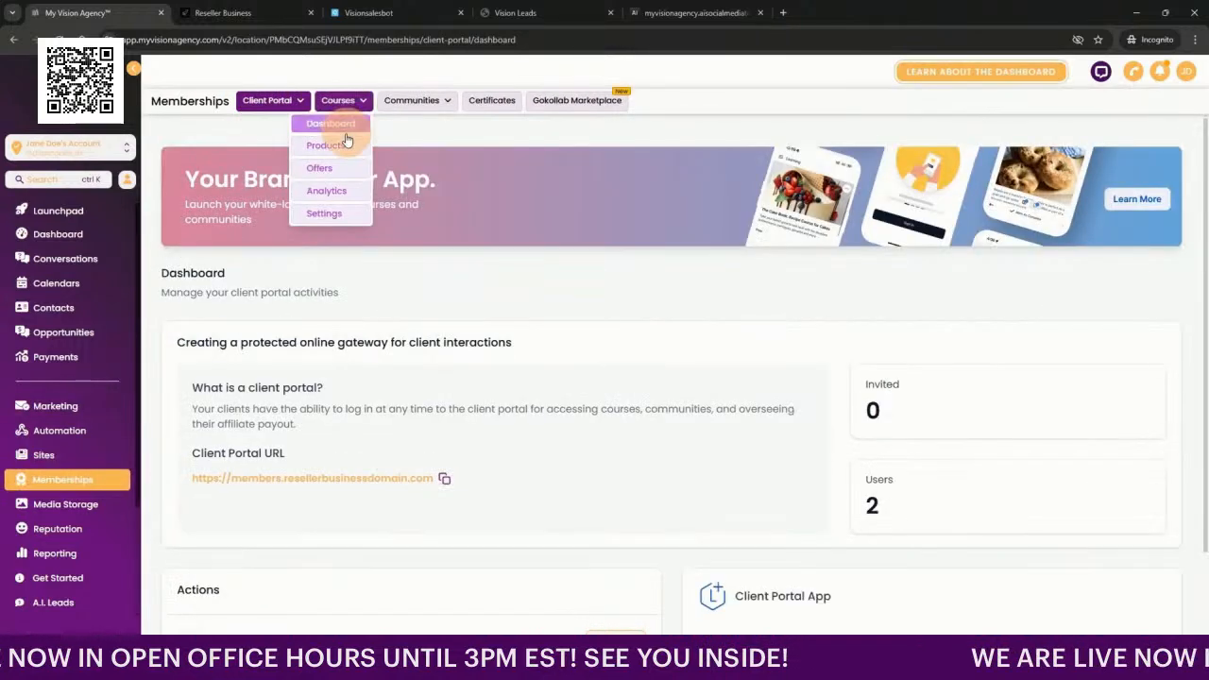
left_click(329, 144)
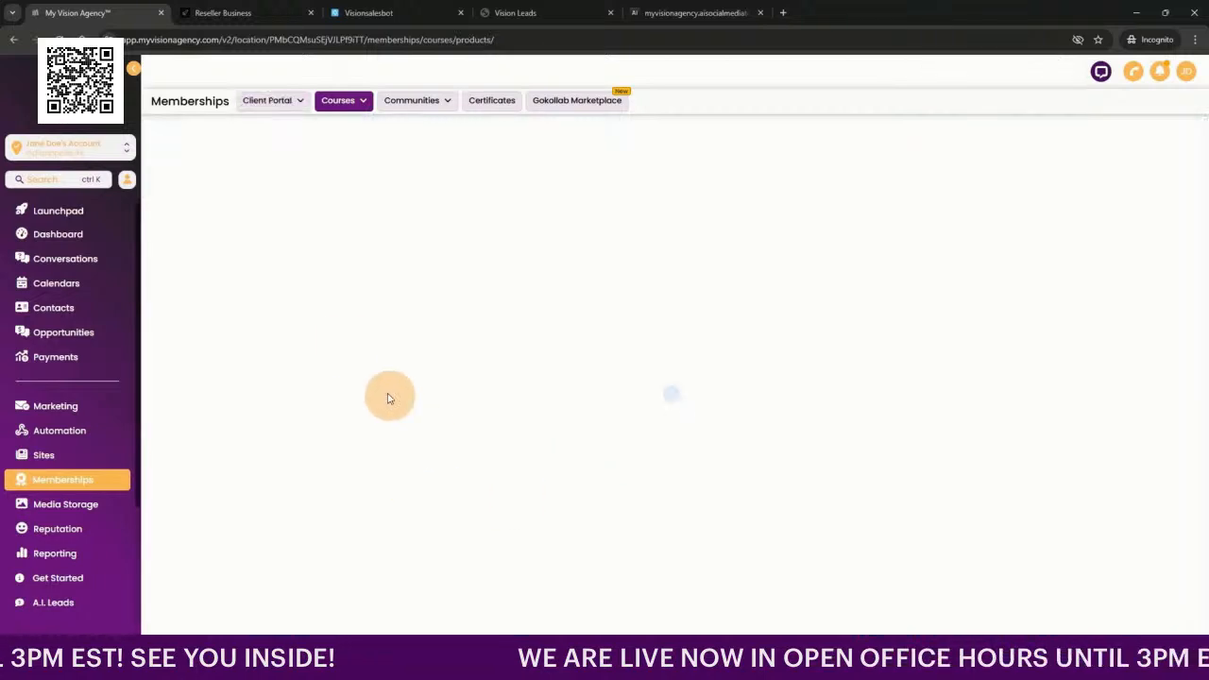
Step: View the Reseller Business ad platforms, and return to the Sites funnels list in the My Vision Agency account
left_click(264, 10)
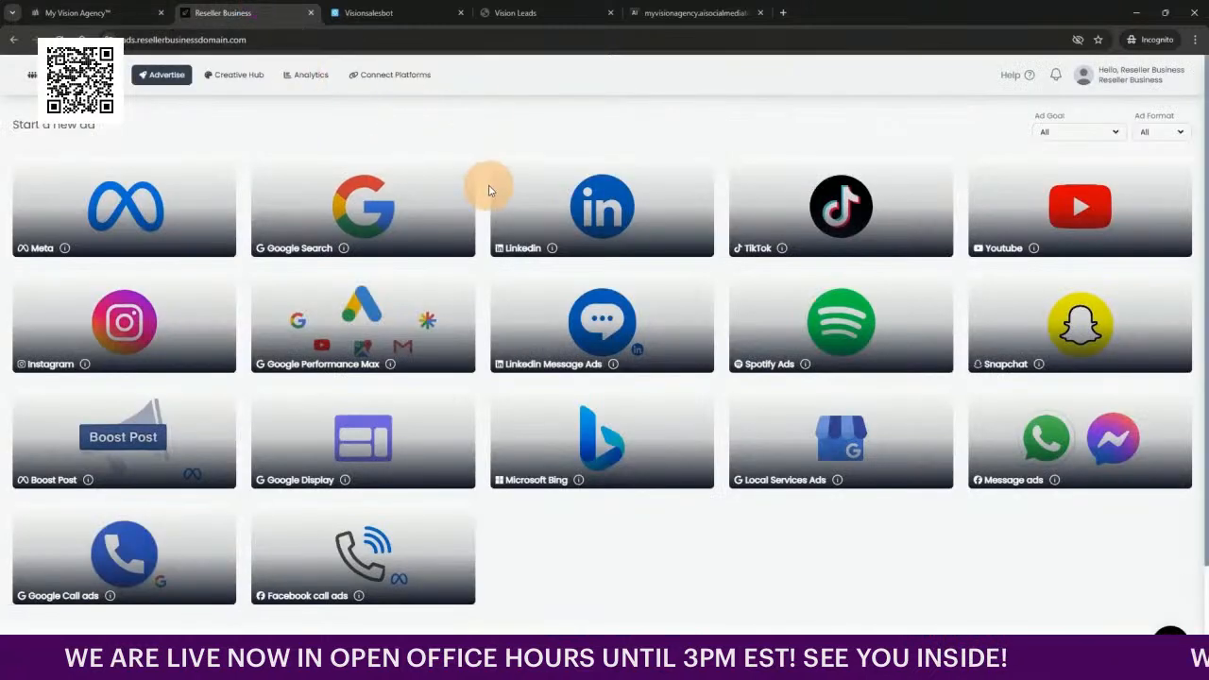
left_click(113, 10)
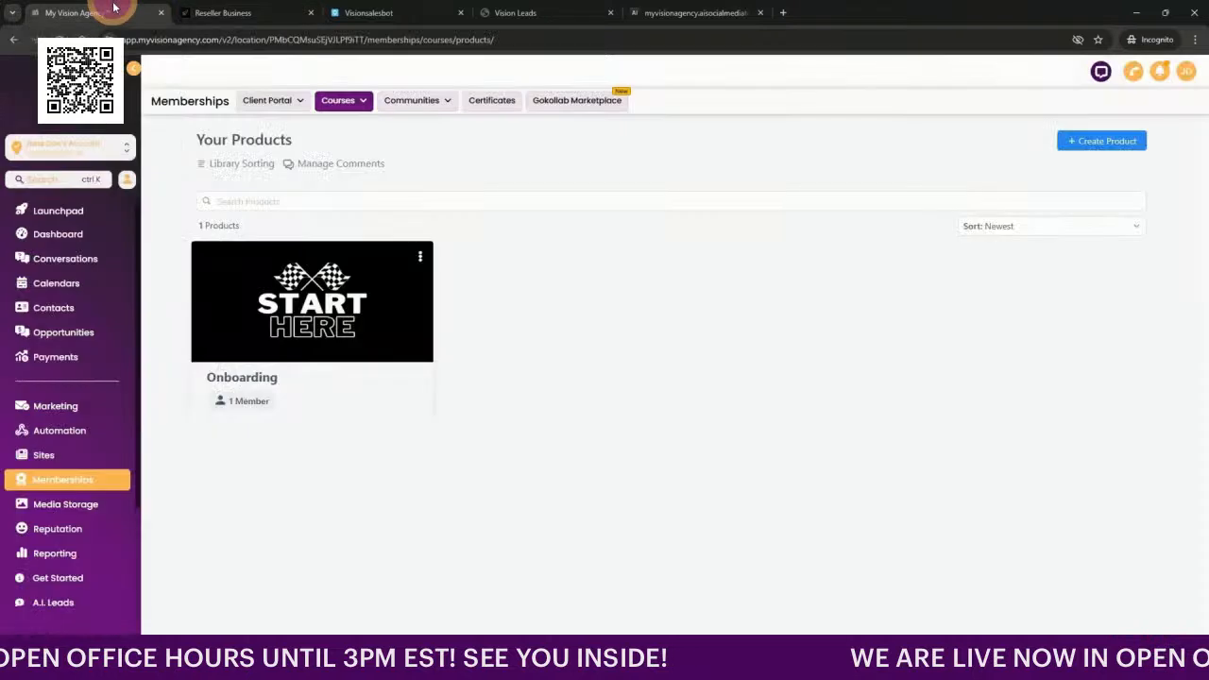
left_click(57, 459)
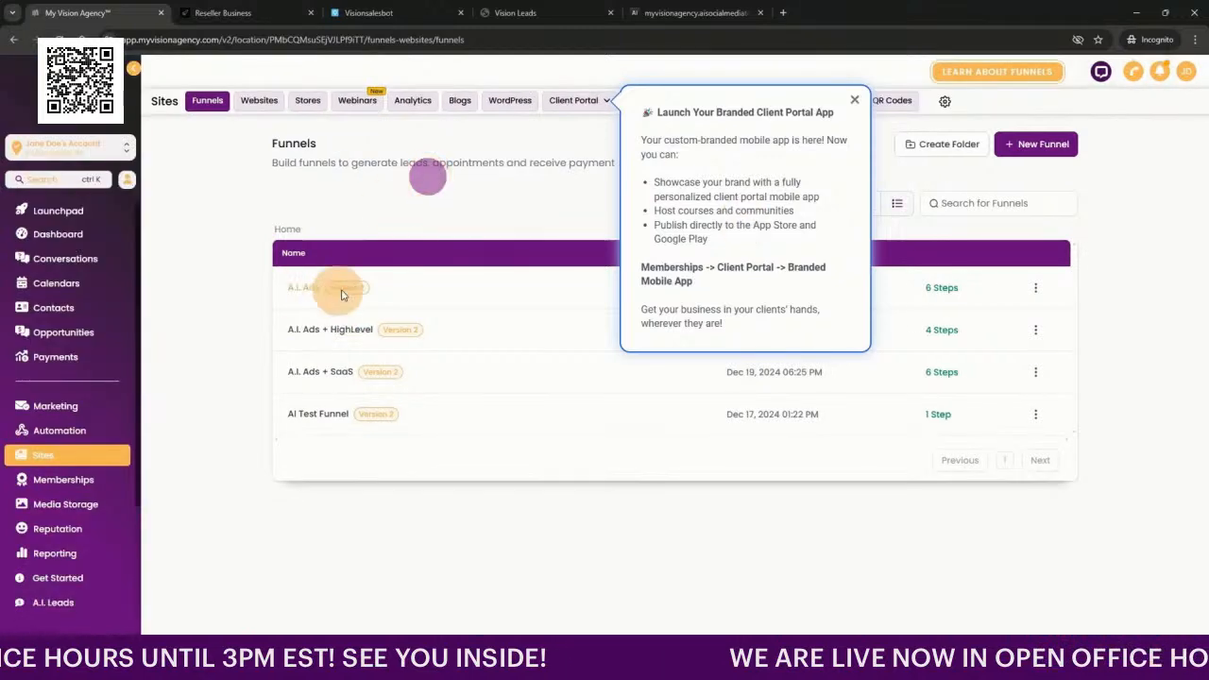
Step: Open the A.I. Ads funnel's Home page in the page editor in a new tab and view its banner section
left_click(854, 99)
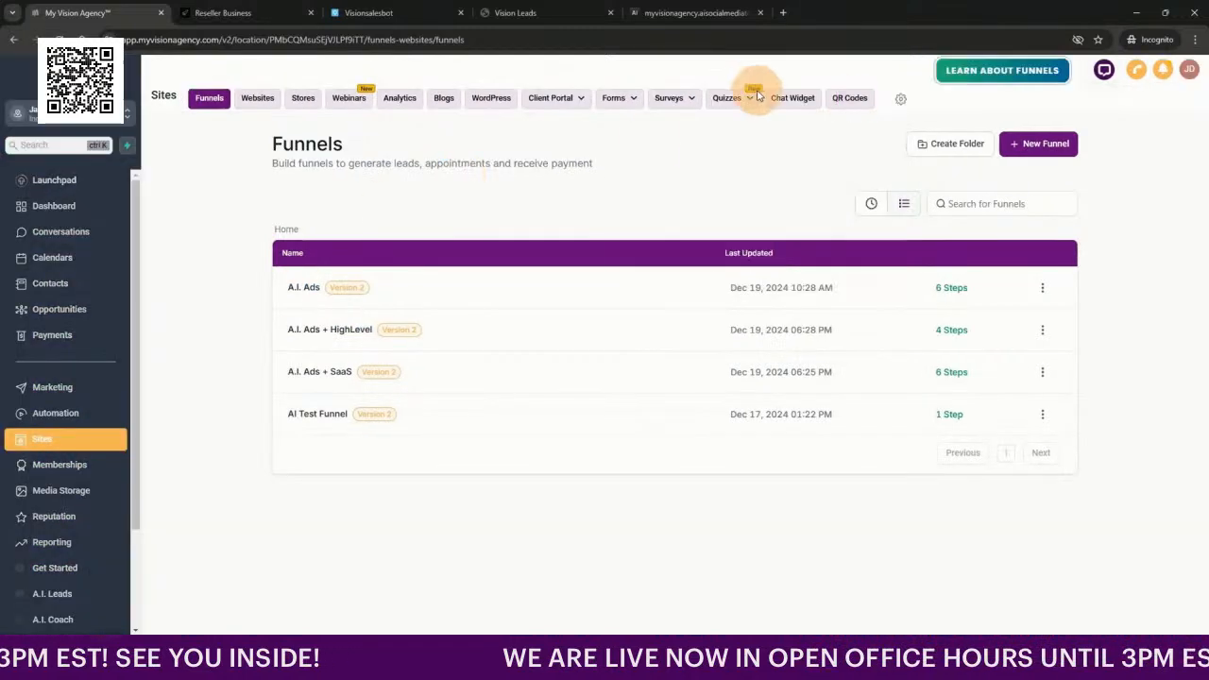
left_click(297, 283)
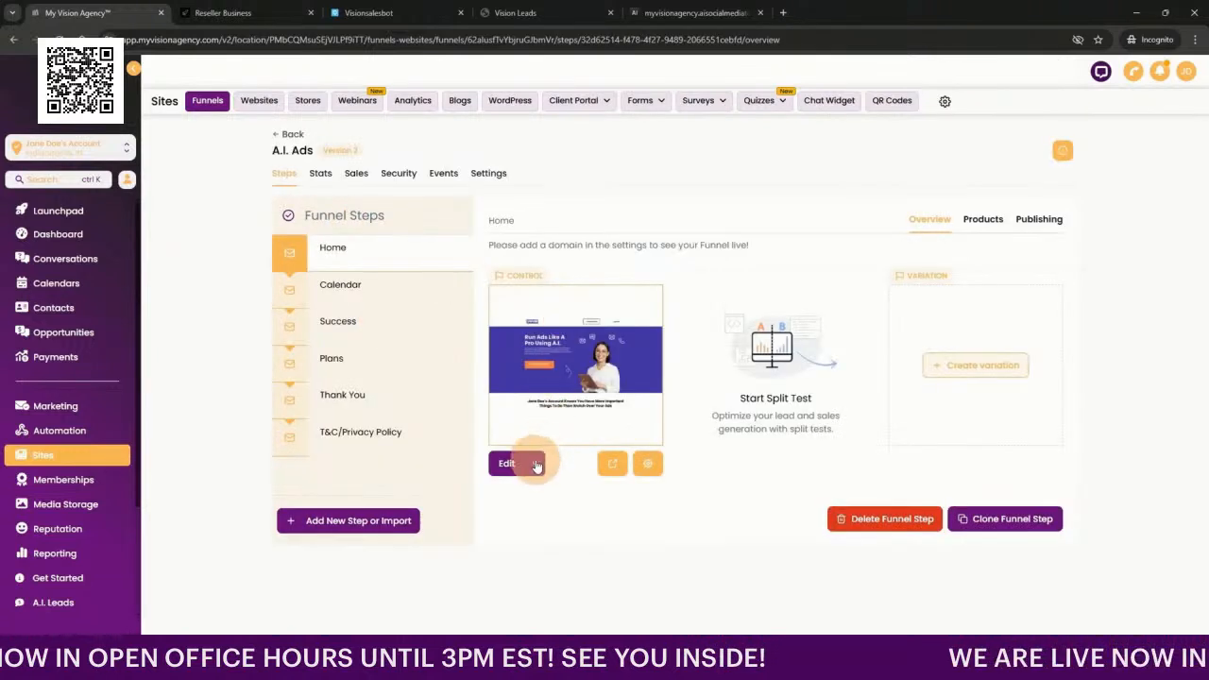
left_click(536, 465)
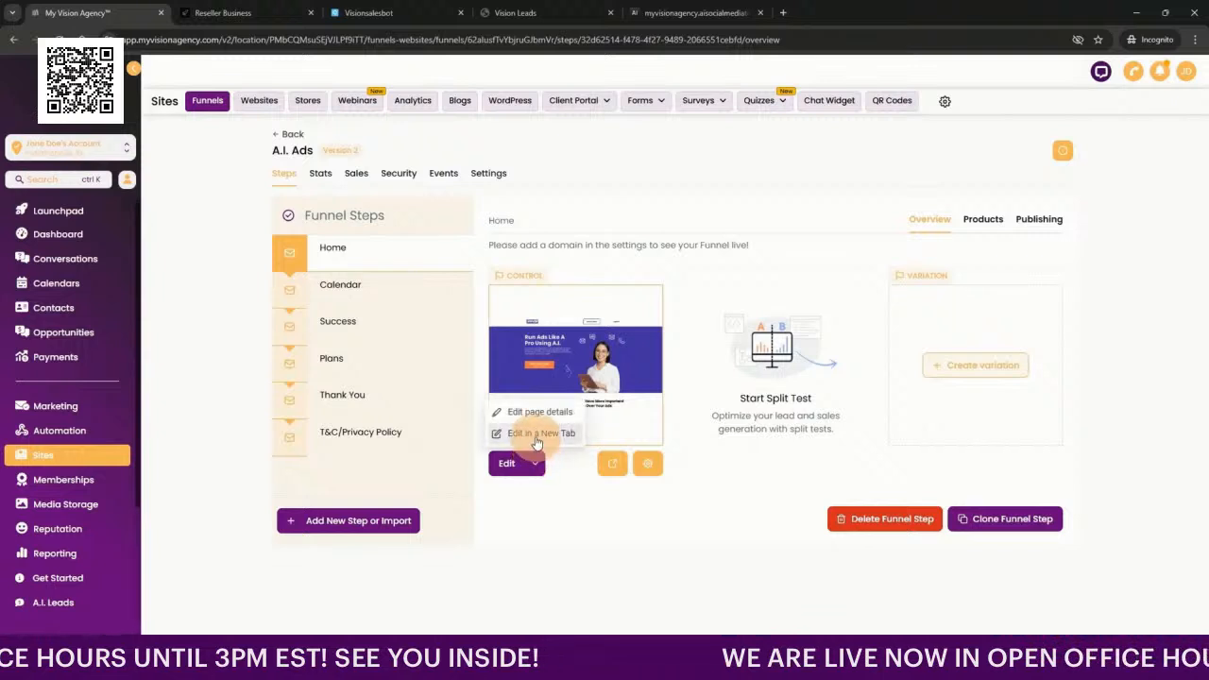
left_click(532, 431)
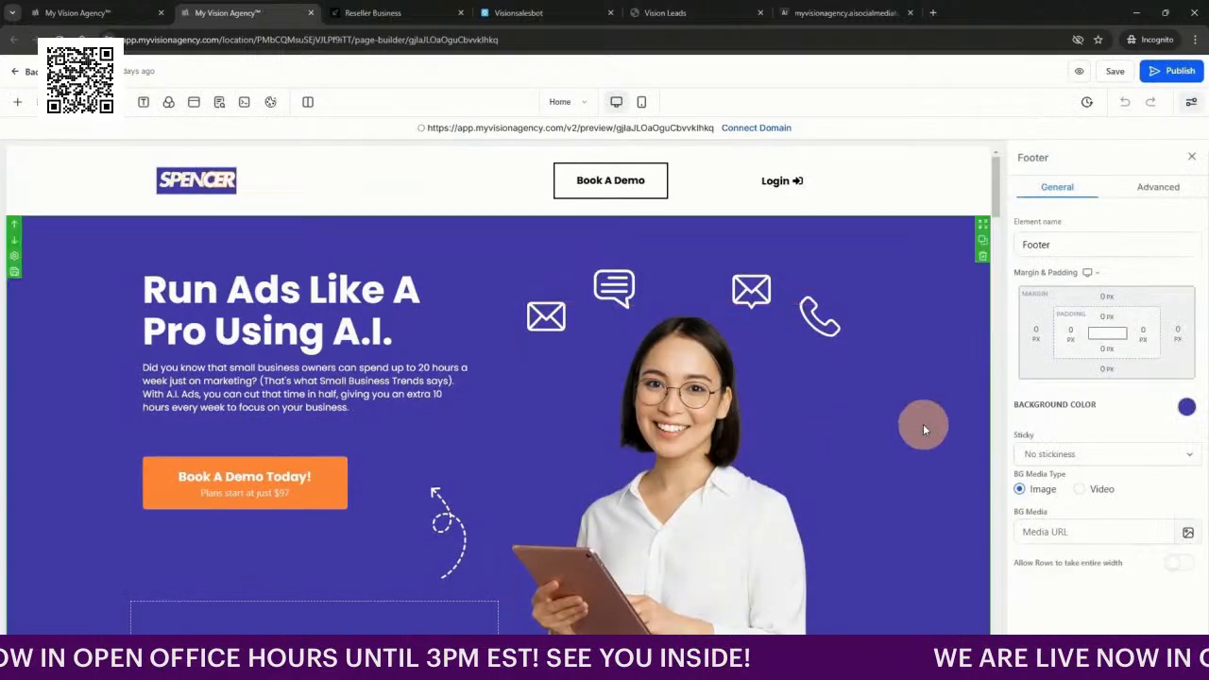
scroll(924, 427, "down", 1)
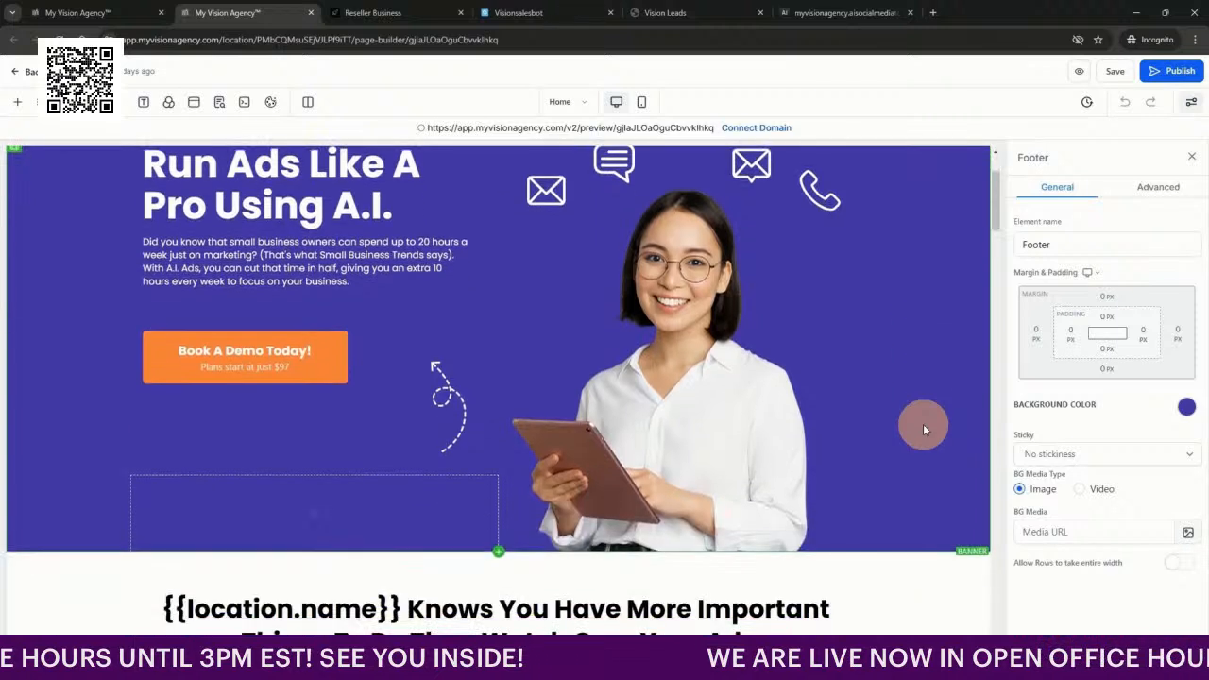
scroll(923, 430, "up", 1)
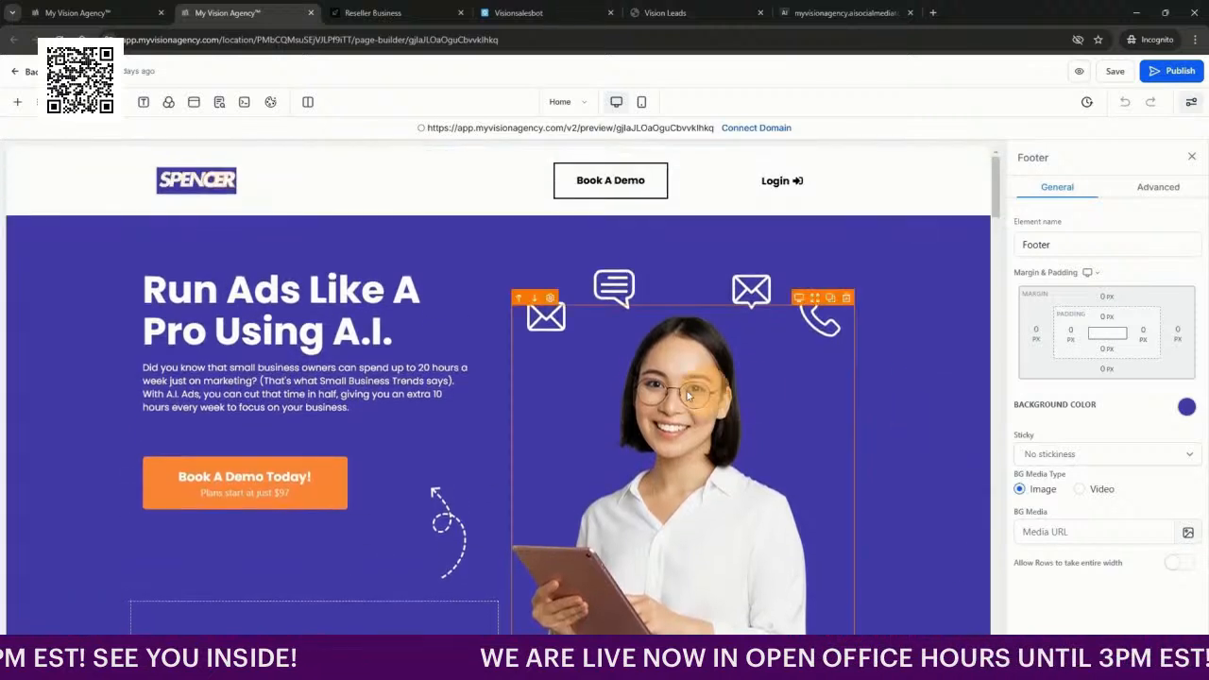
Step: Inspect the custom values behind the Book A Demo Today! button's background color and the header logo's image
left_click(257, 481)
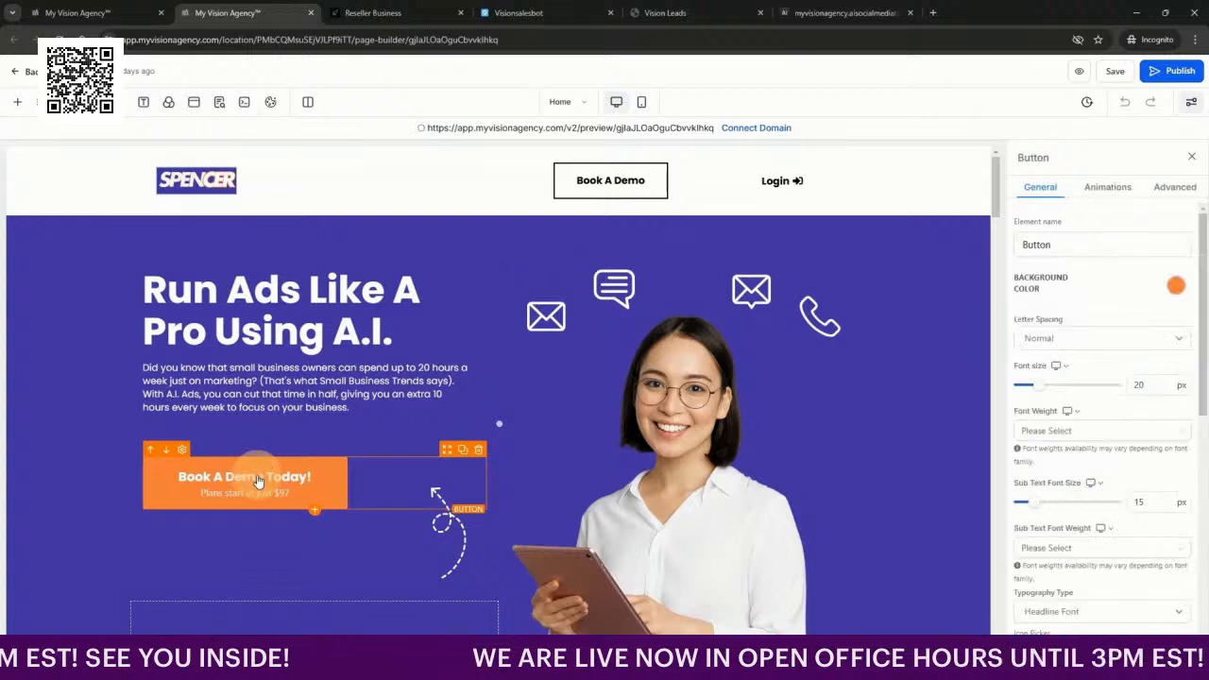
scroll(1059, 397, "down", 10)
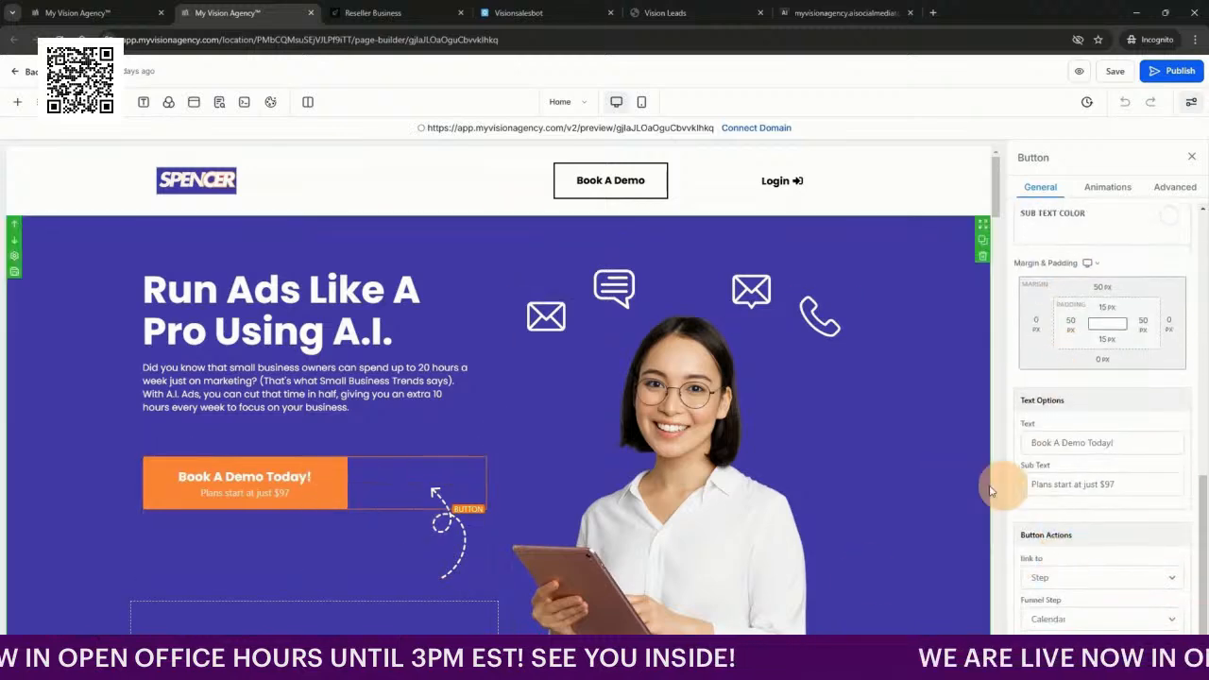
scroll(1171, 475, "down", 5)
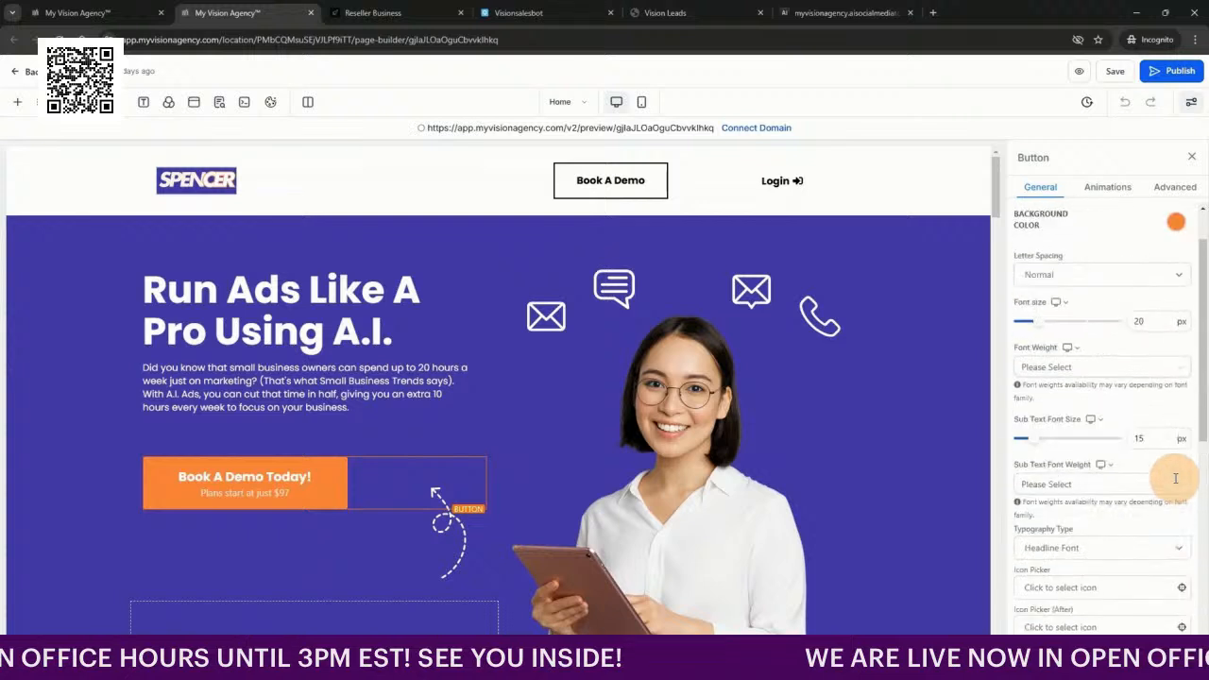
left_click(1177, 221)
left_click(1091, 483)
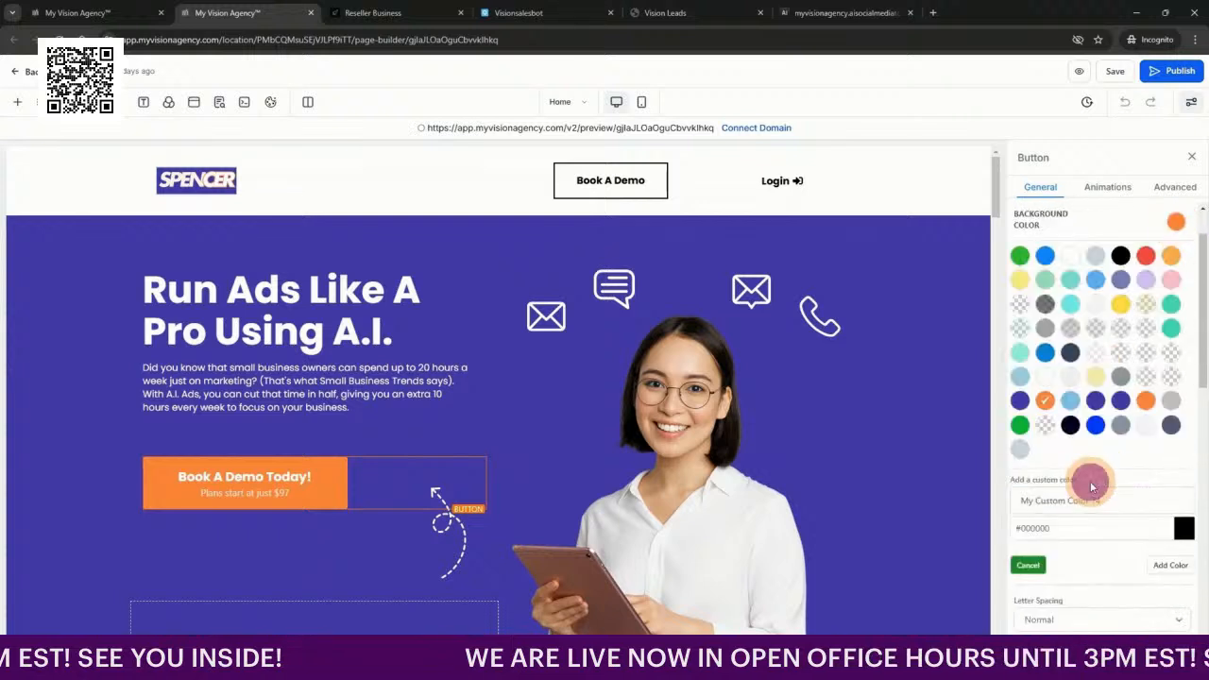
left_click(1047, 409)
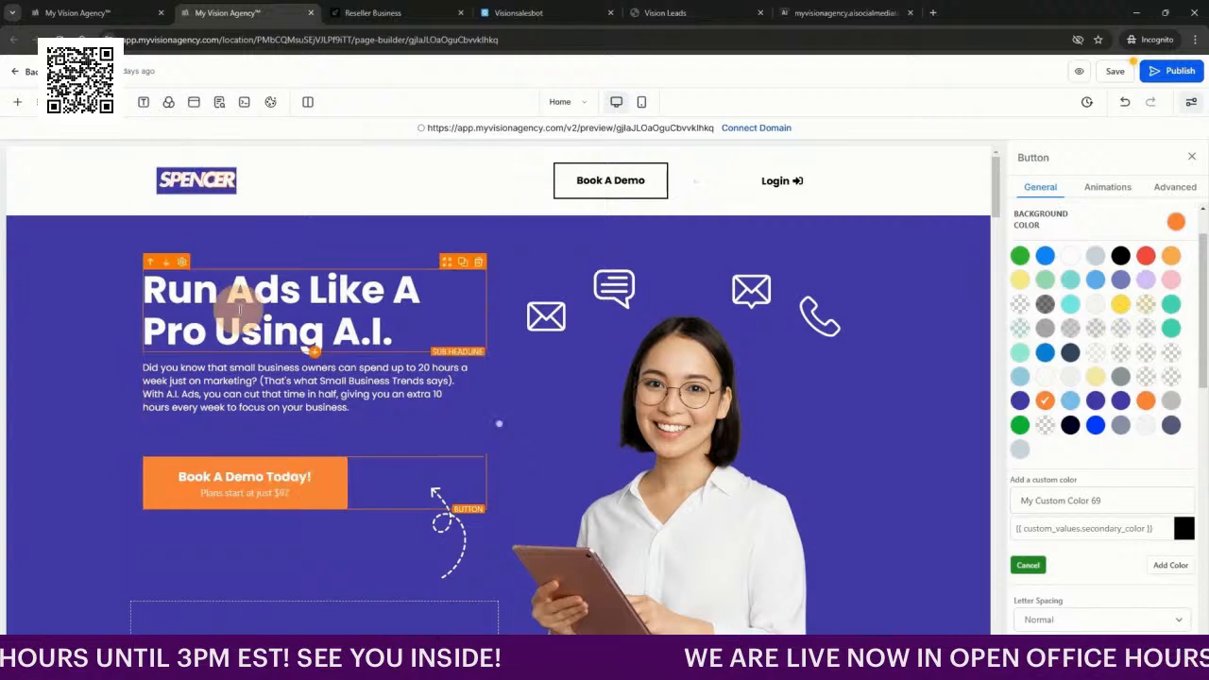
left_click(227, 181)
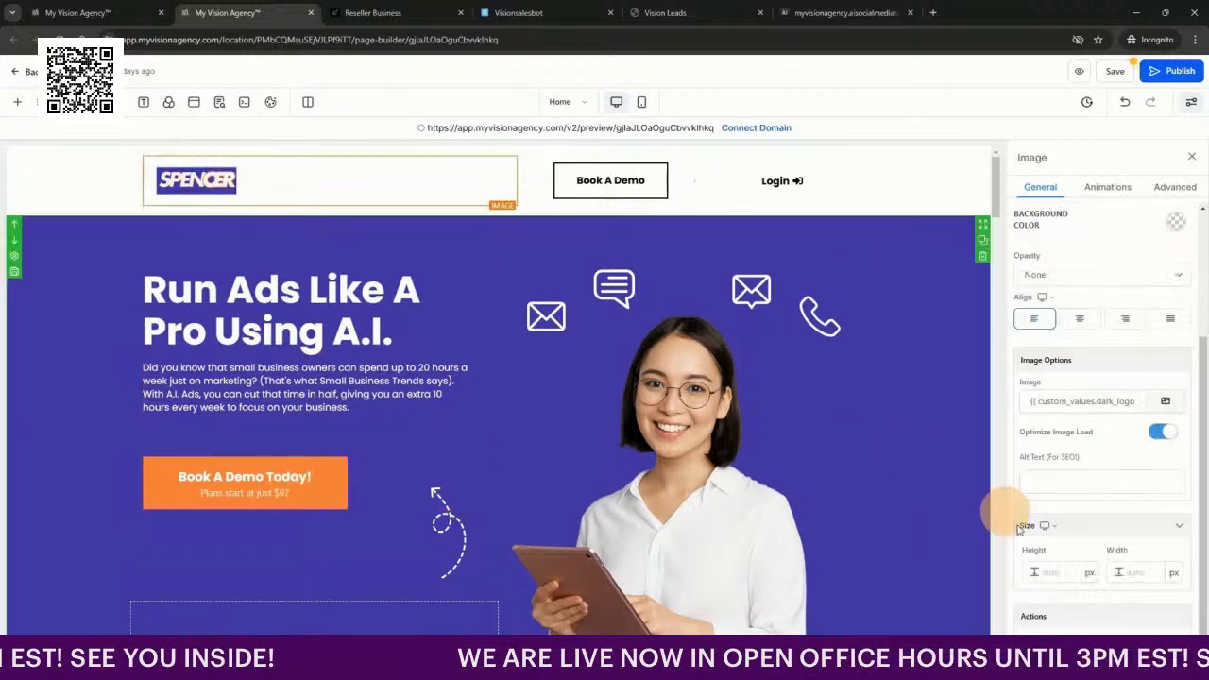
scroll(1090, 604, "down", 1)
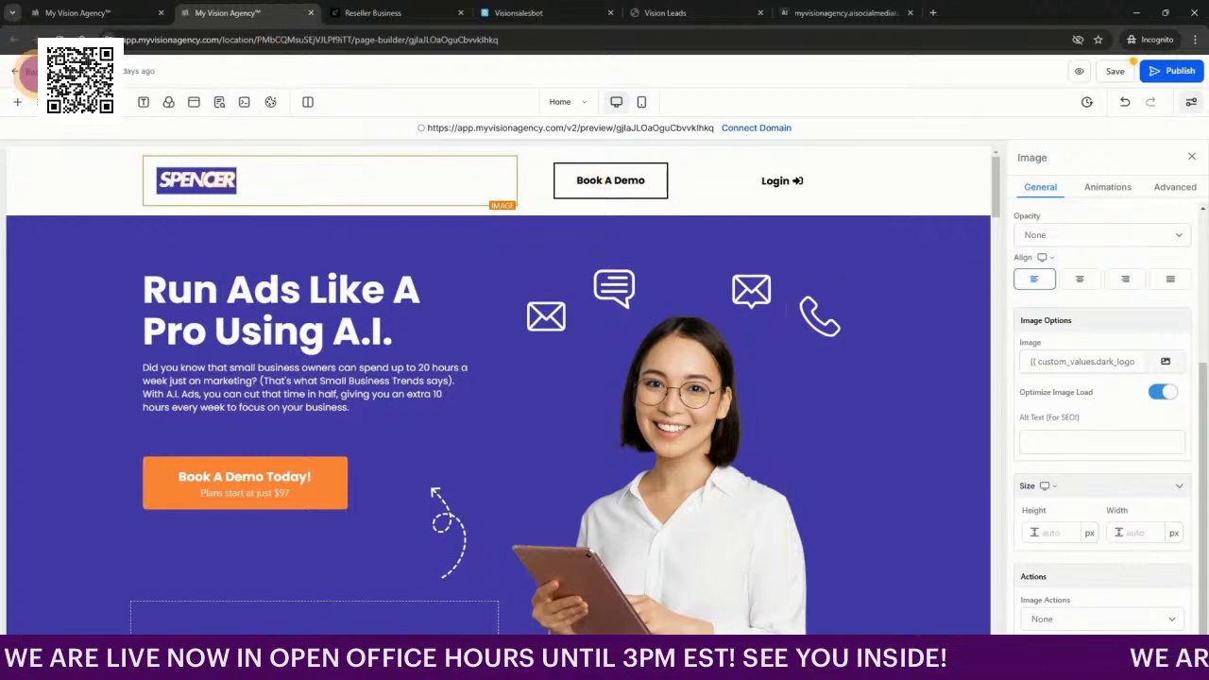
Step: Leave the page editor and open the MVA DFY System folder of the account's custom values
left_click(24, 73)
left_click(749, 418)
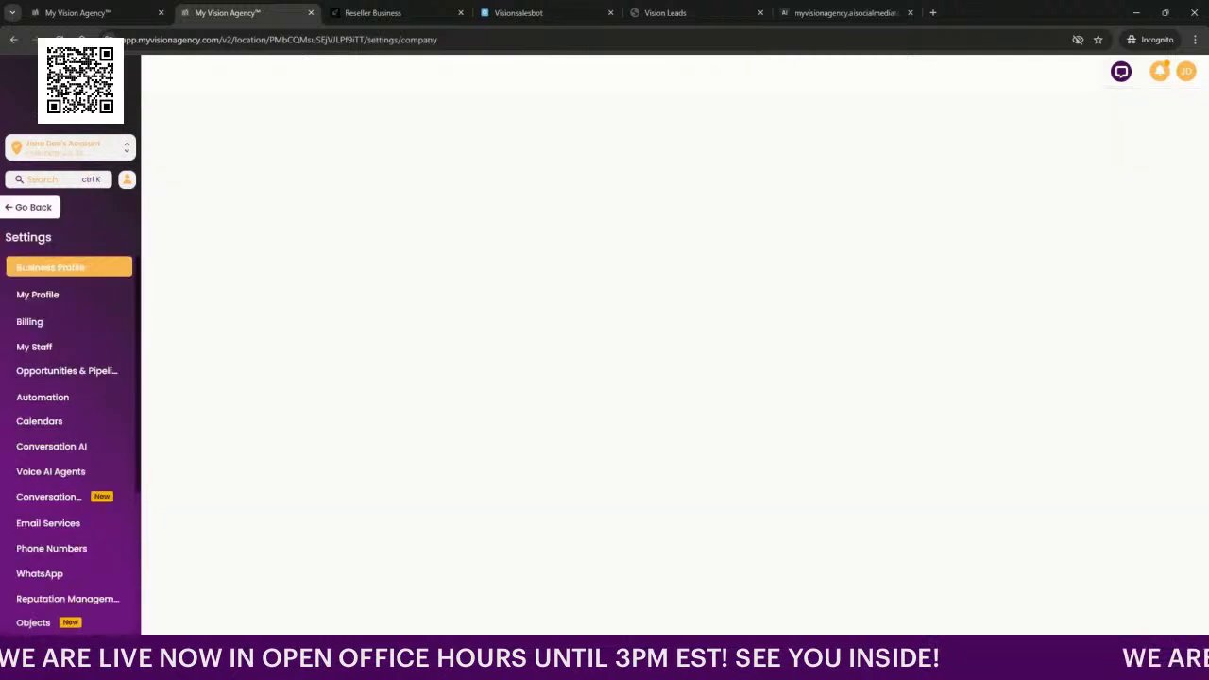
scroll(74, 491, "down", 3)
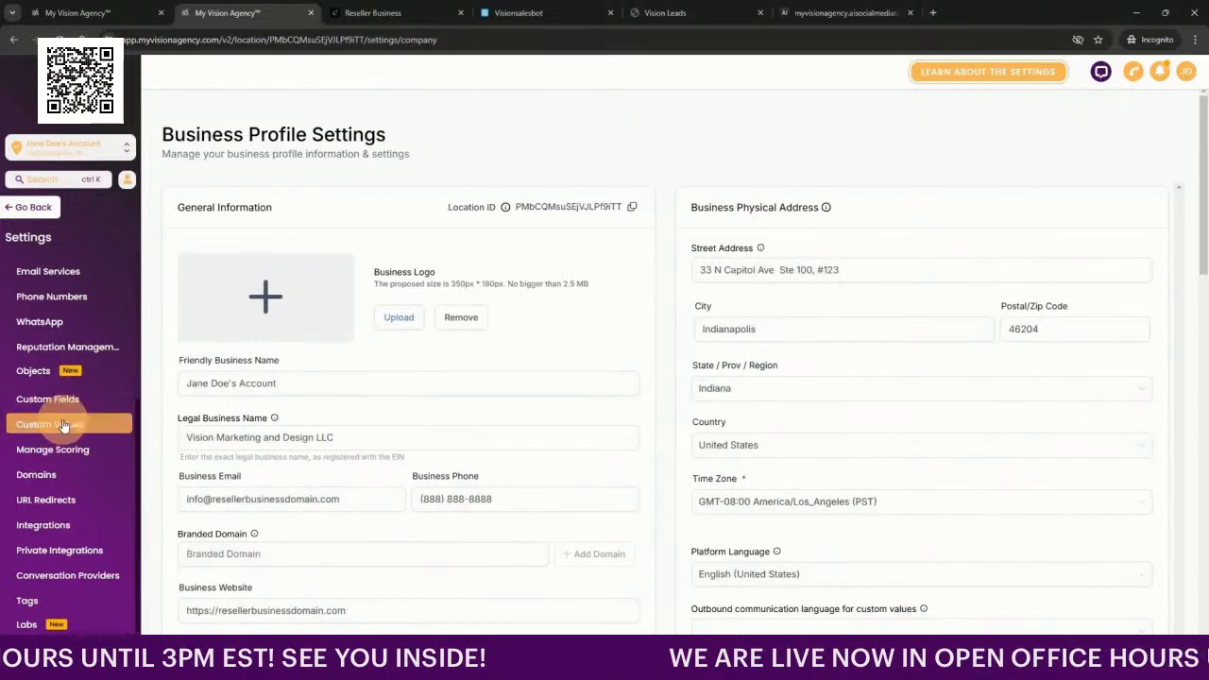
left_click(64, 425)
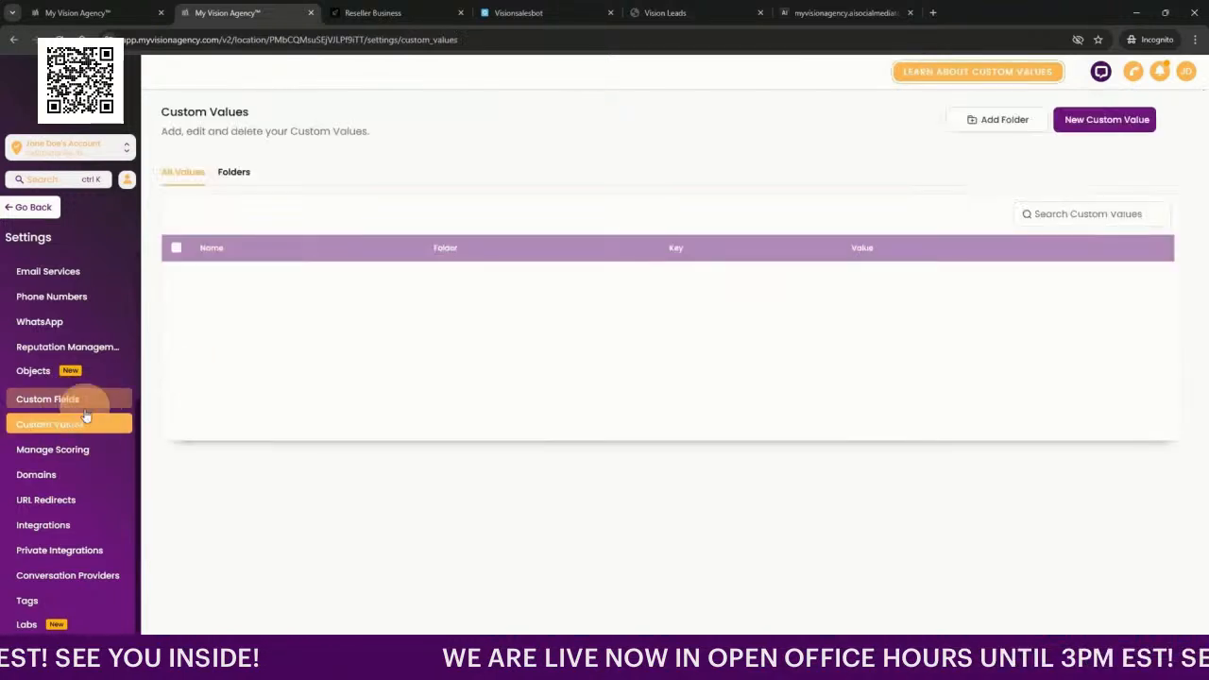
left_click(236, 172)
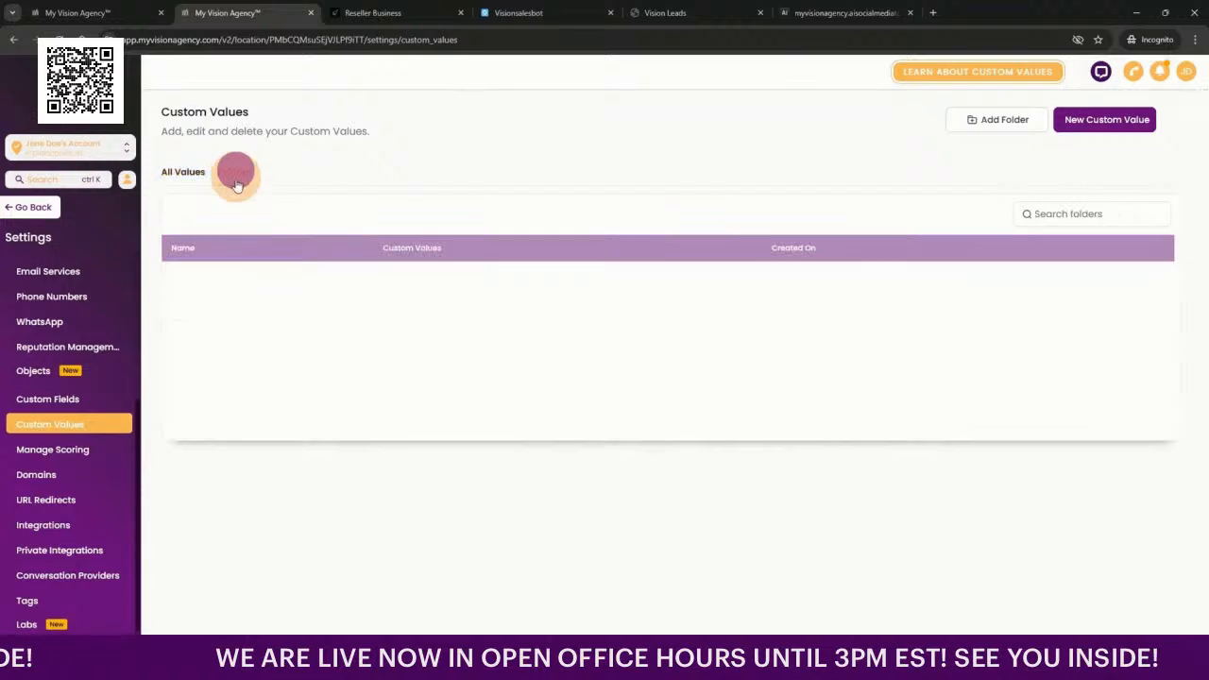
left_click(224, 320)
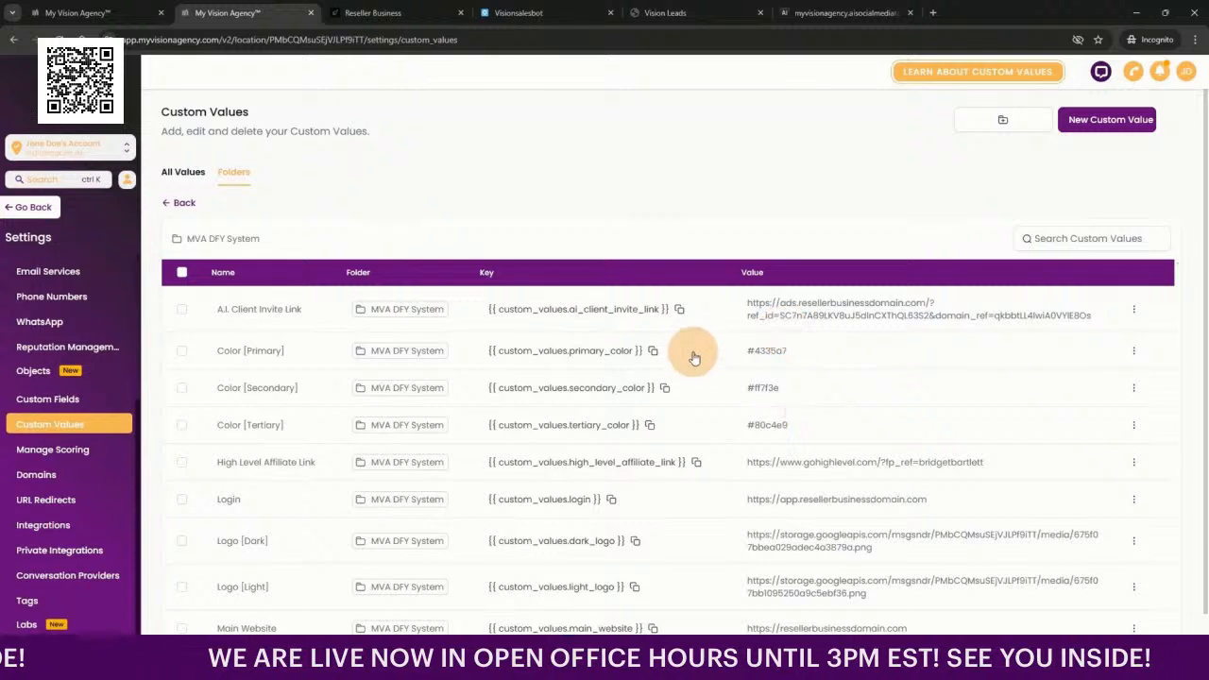
Step: Set the Color [Primary] custom value to #48075b and save it
mouse_move(676, 666)
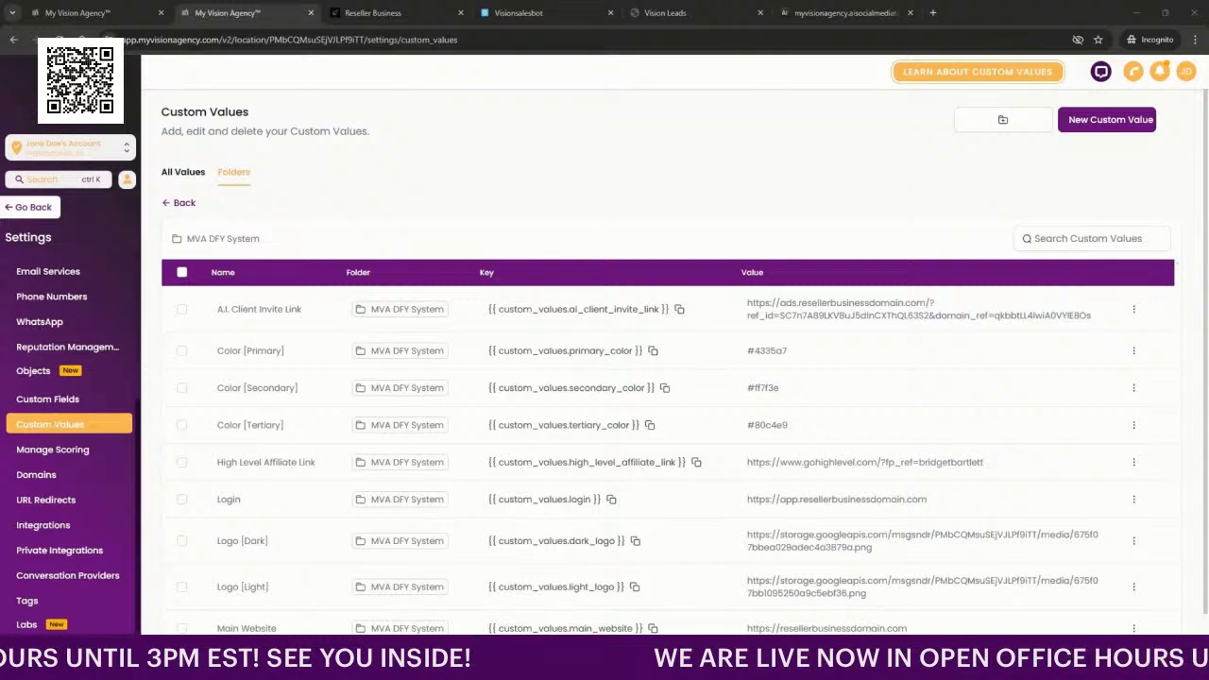
left_click(1134, 350)
left_click(1131, 308)
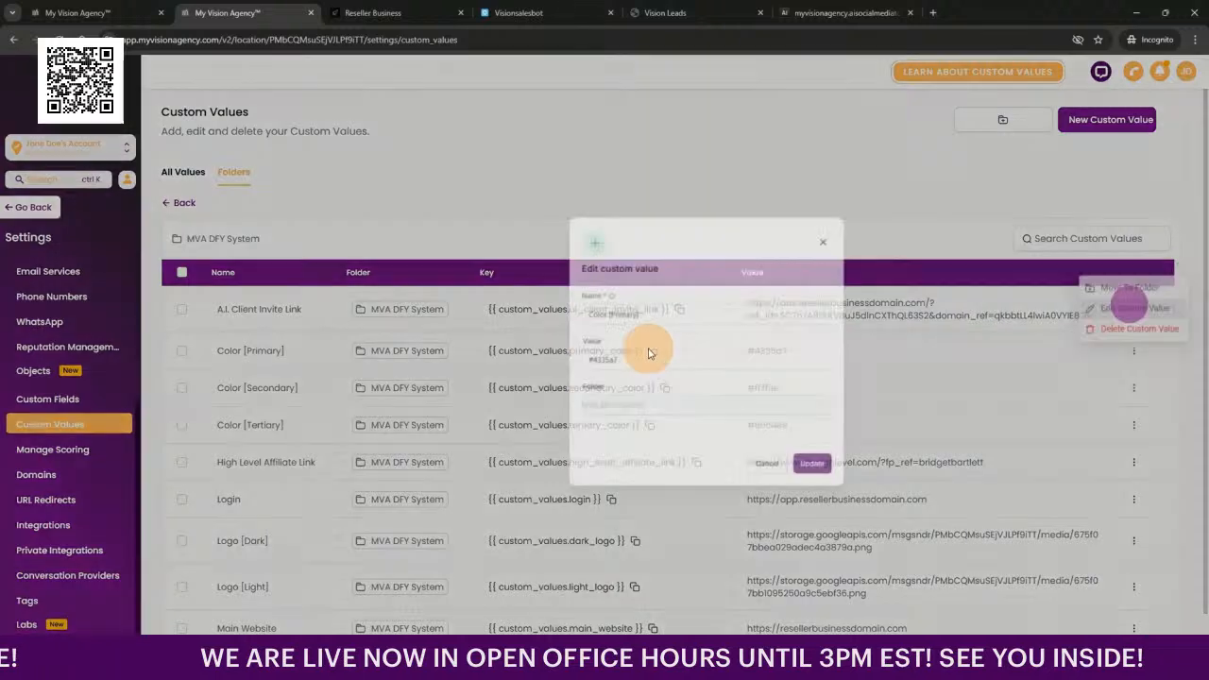
left_click_drag(534, 368, 440, 379)
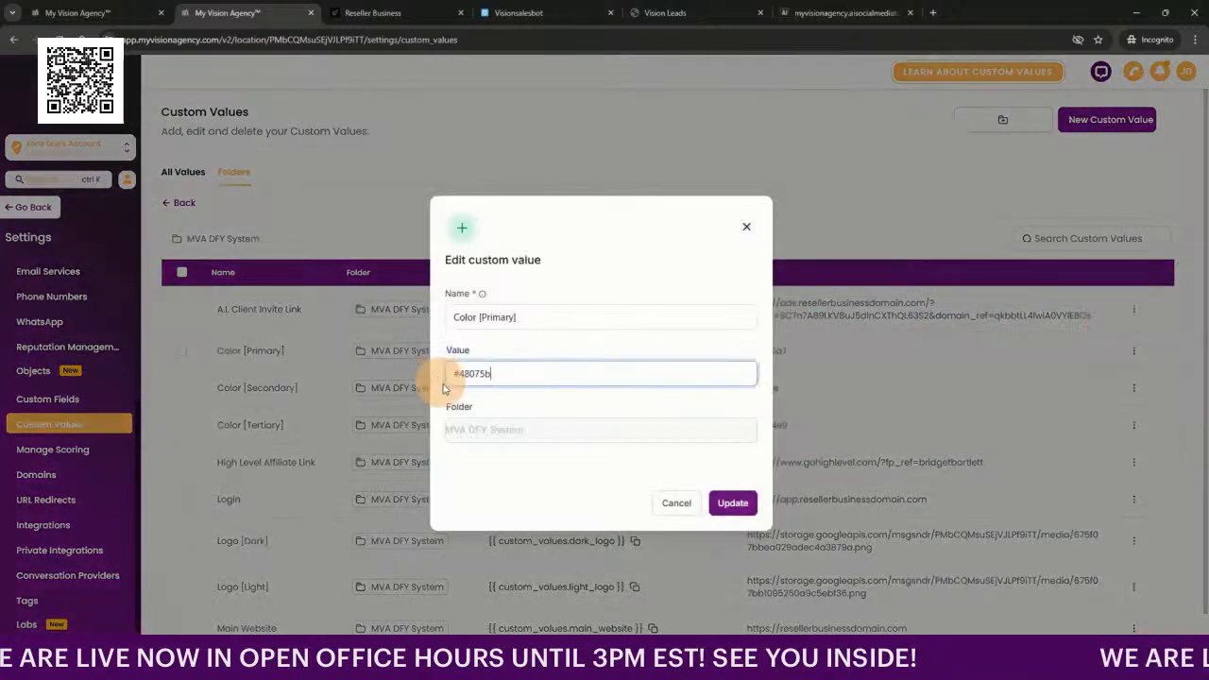
left_click(732, 503)
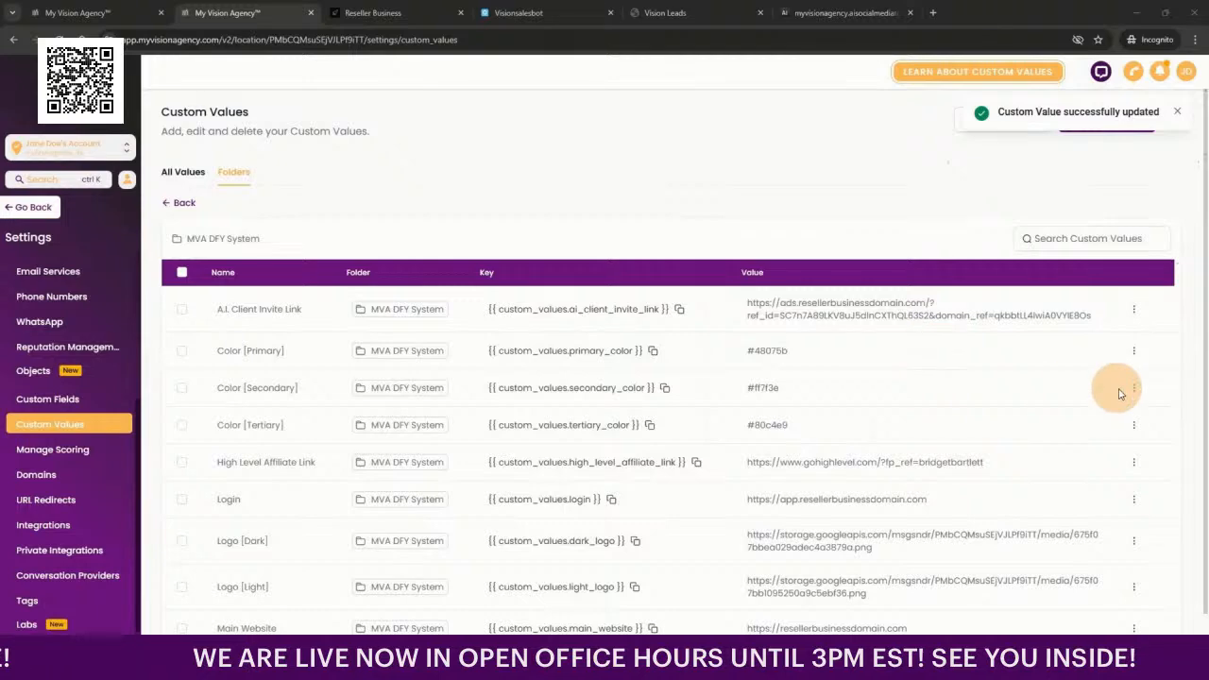
Step: Set the Color [Secondary] custom value to #ffb758 and save it
left_click(1134, 388)
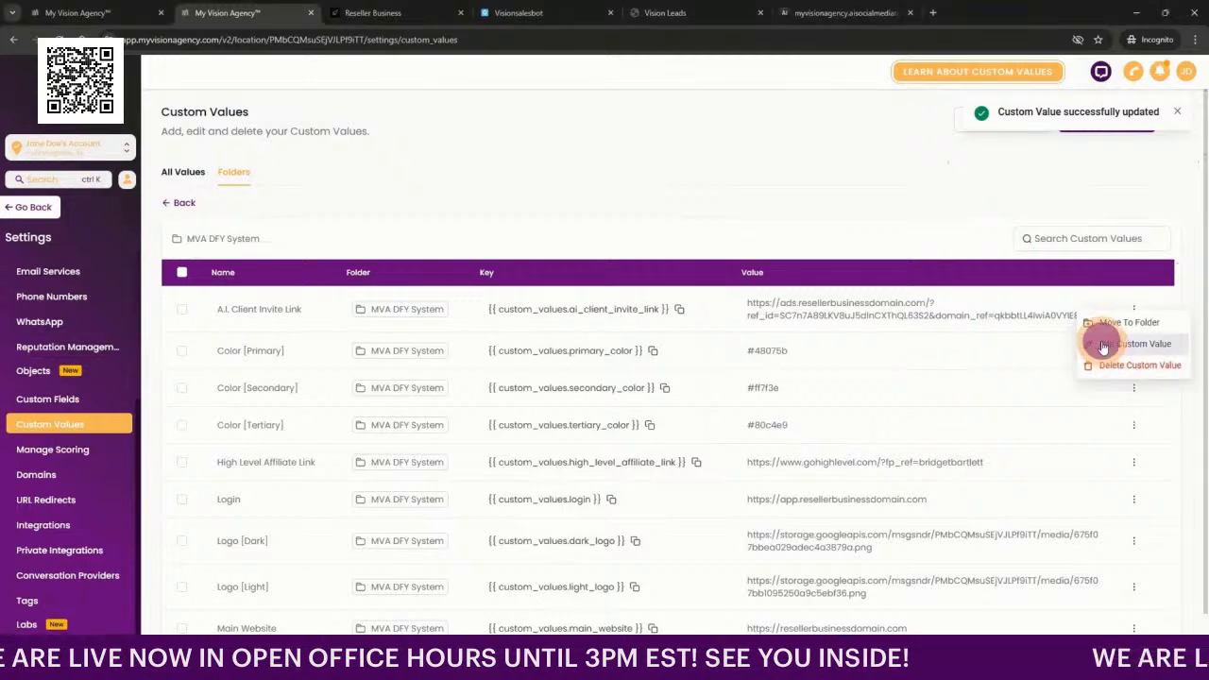
left_click(1102, 342)
left_click_drag(505, 373, 459, 372)
type("#ffb758")
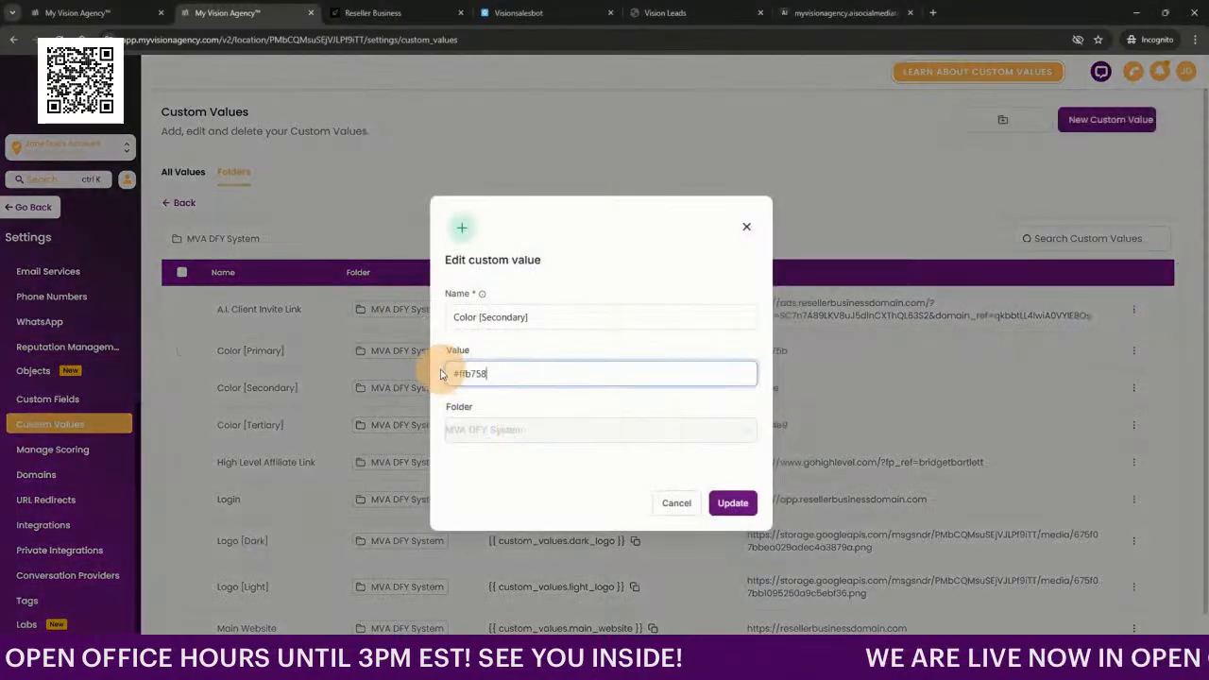
left_click(724, 498)
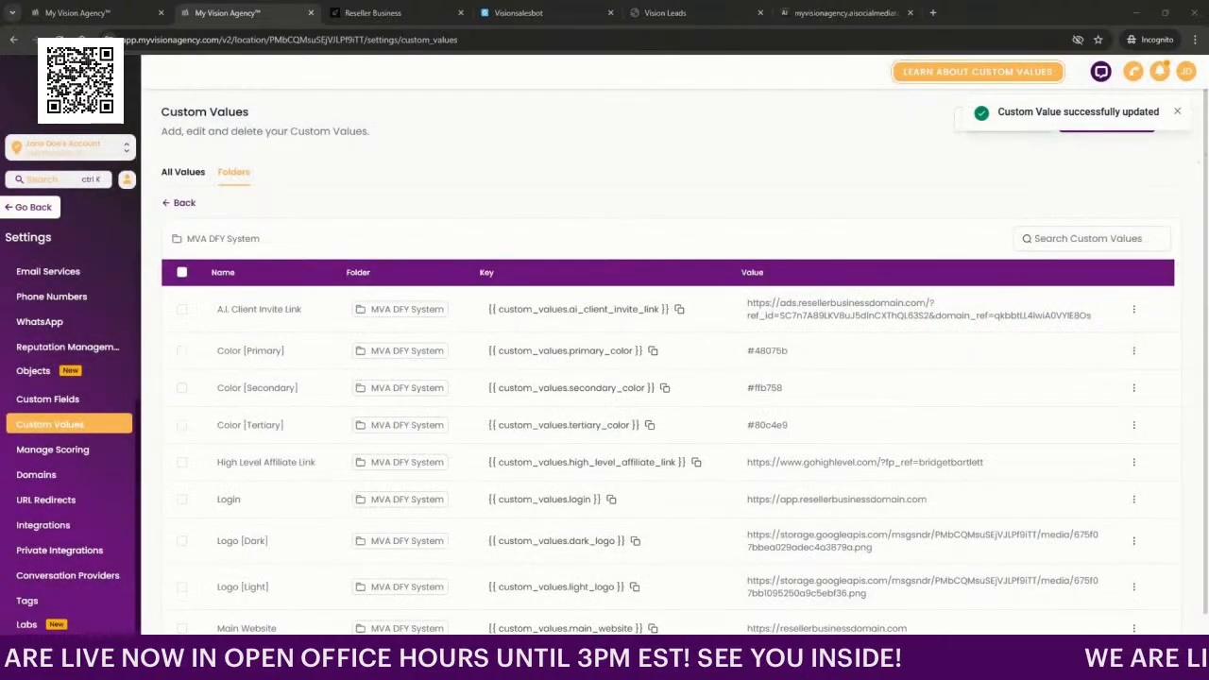
Step: Set the Color [Tertiary] custom value to #6a097d and save it
left_click(1134, 425)
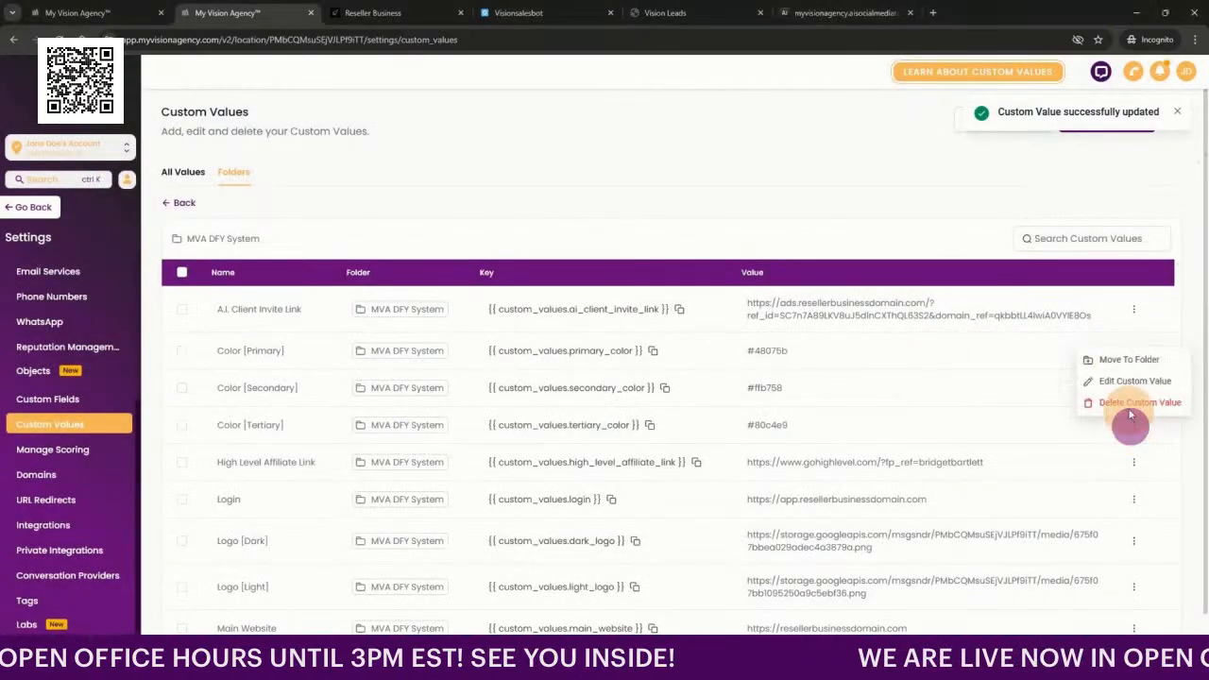
left_click(1129, 381)
left_click(545, 373)
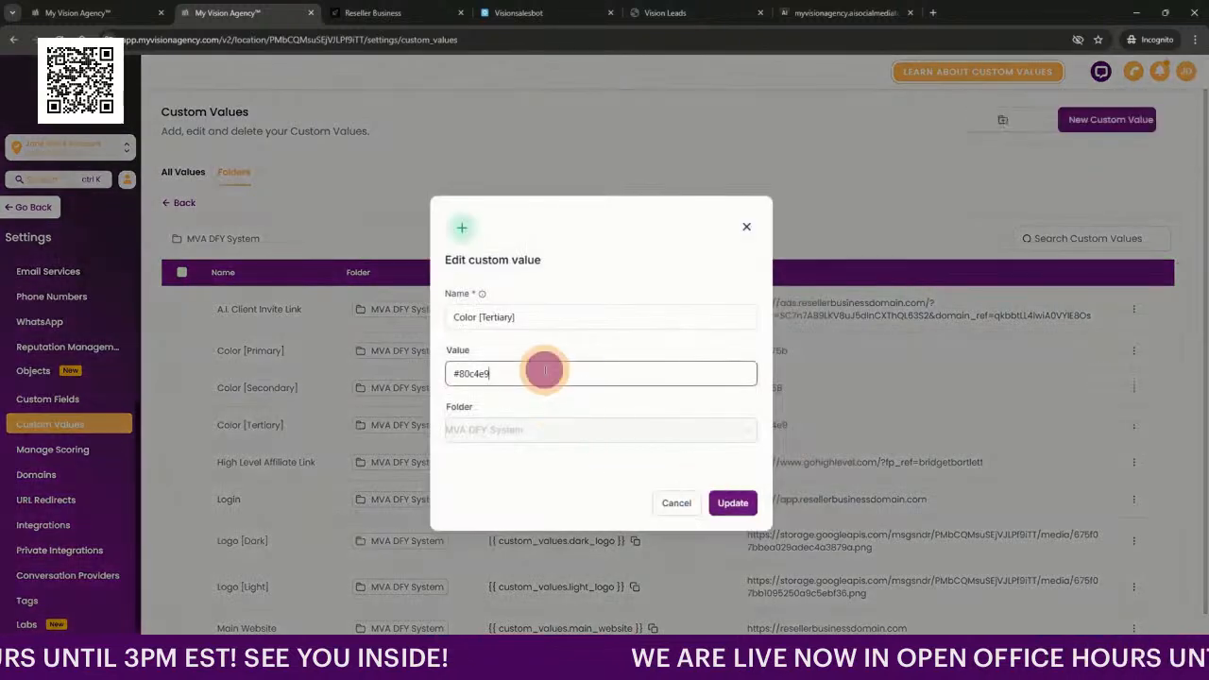
key("ctrl+a")
type("#6a097d")
left_click(730, 506)
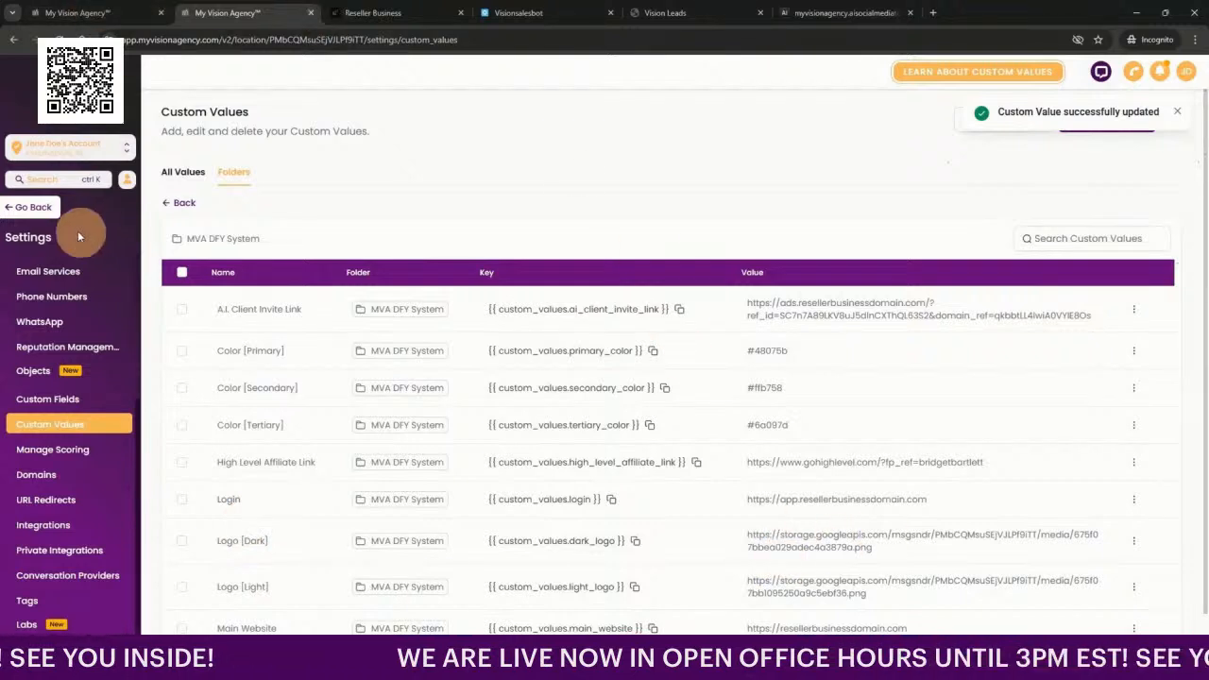
Step: Return to the A.I. Ads funnel, preview its Home page to check the brand colors, and close the preview
left_click(26, 206)
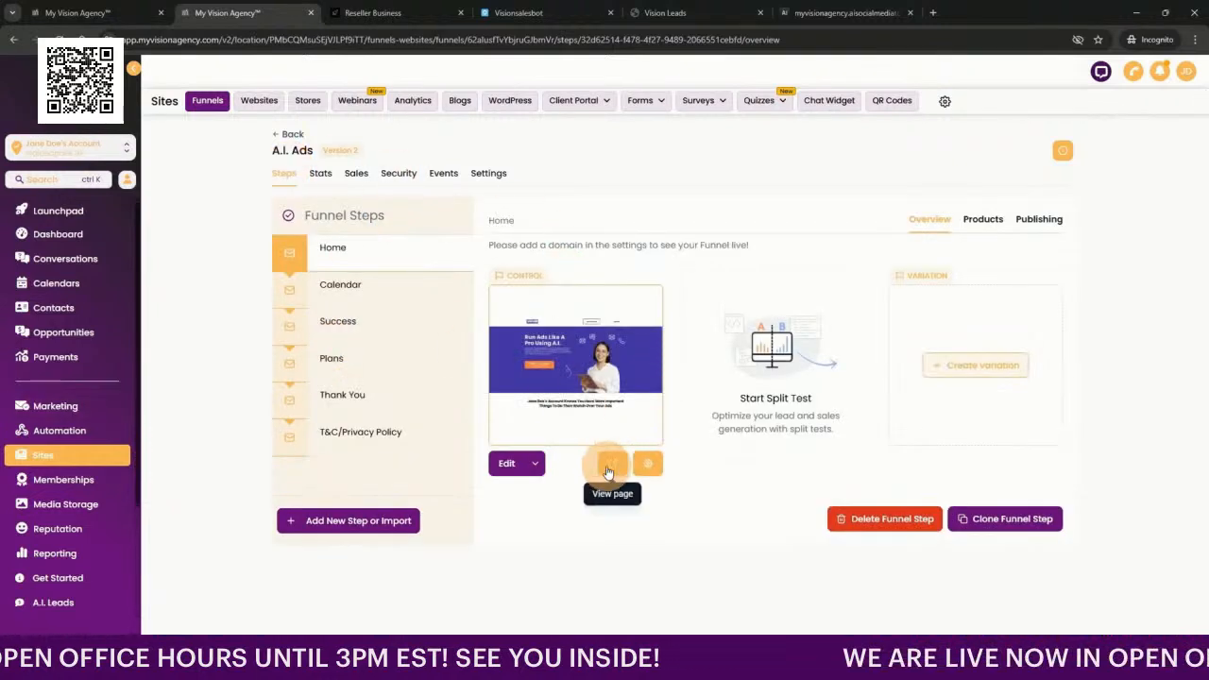
left_click(616, 469)
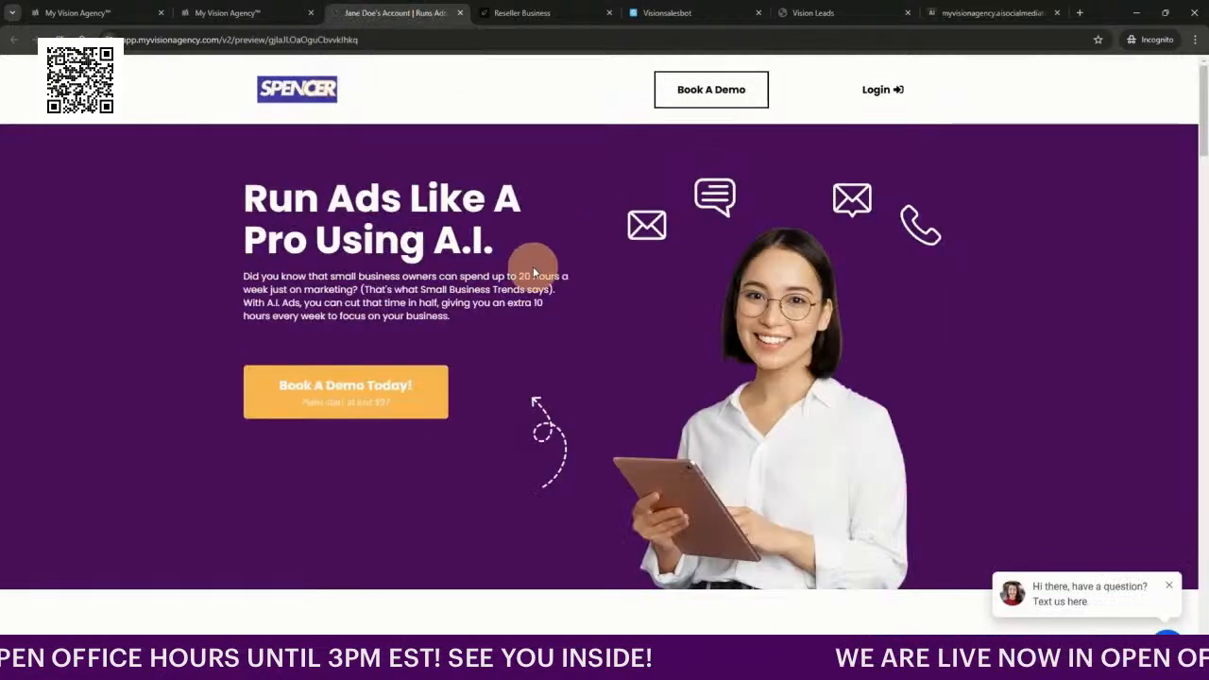
scroll(533, 271, "down", 6)
scroll(533, 272, "down", 8)
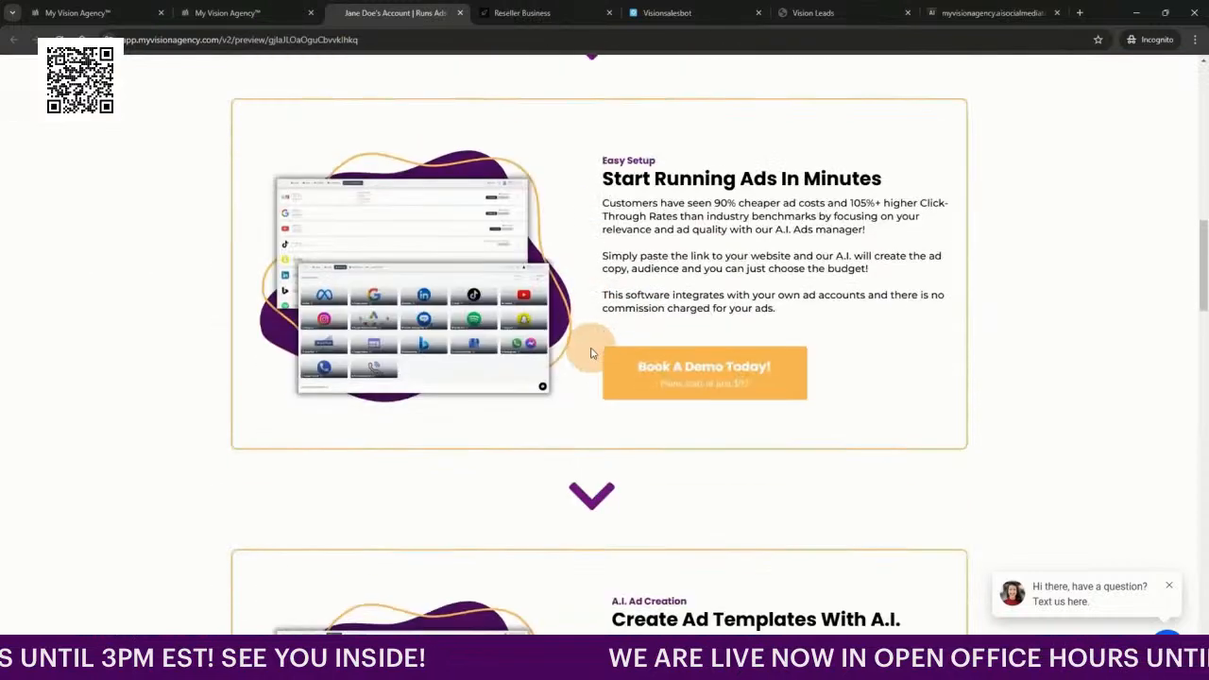
left_click(460, 13)
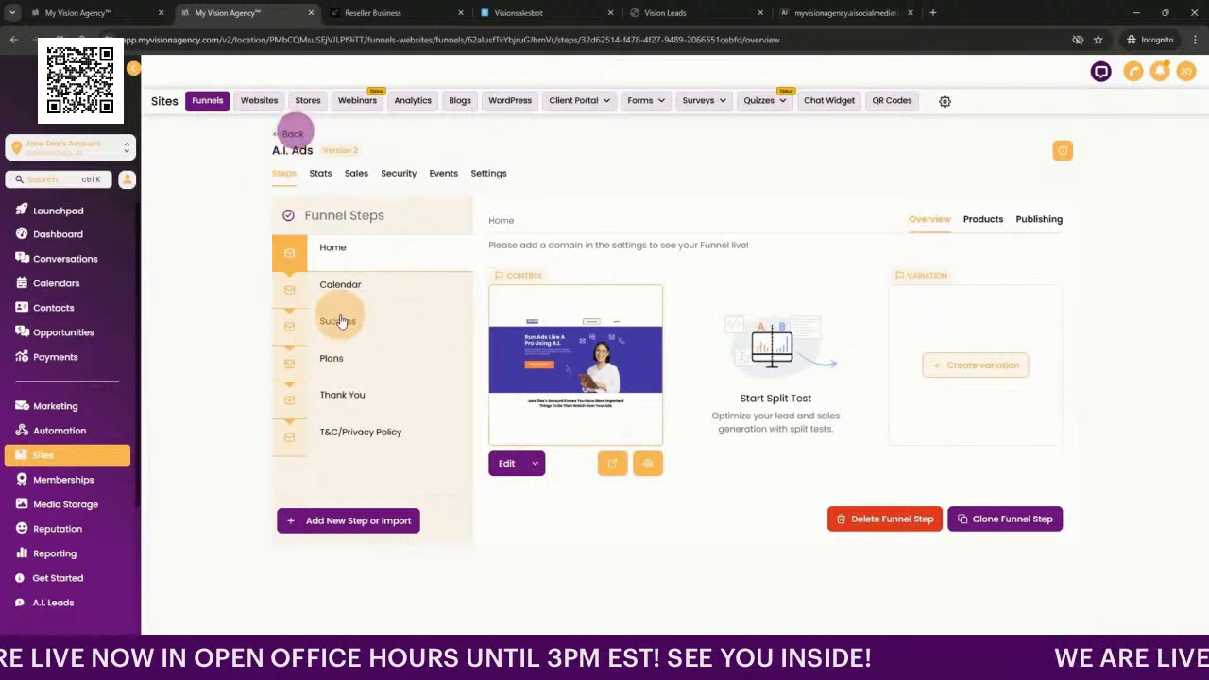
Step: Open the A.I. Ads + HighLevel funnel from the funnels list and preview its Home page
left_click(291, 135)
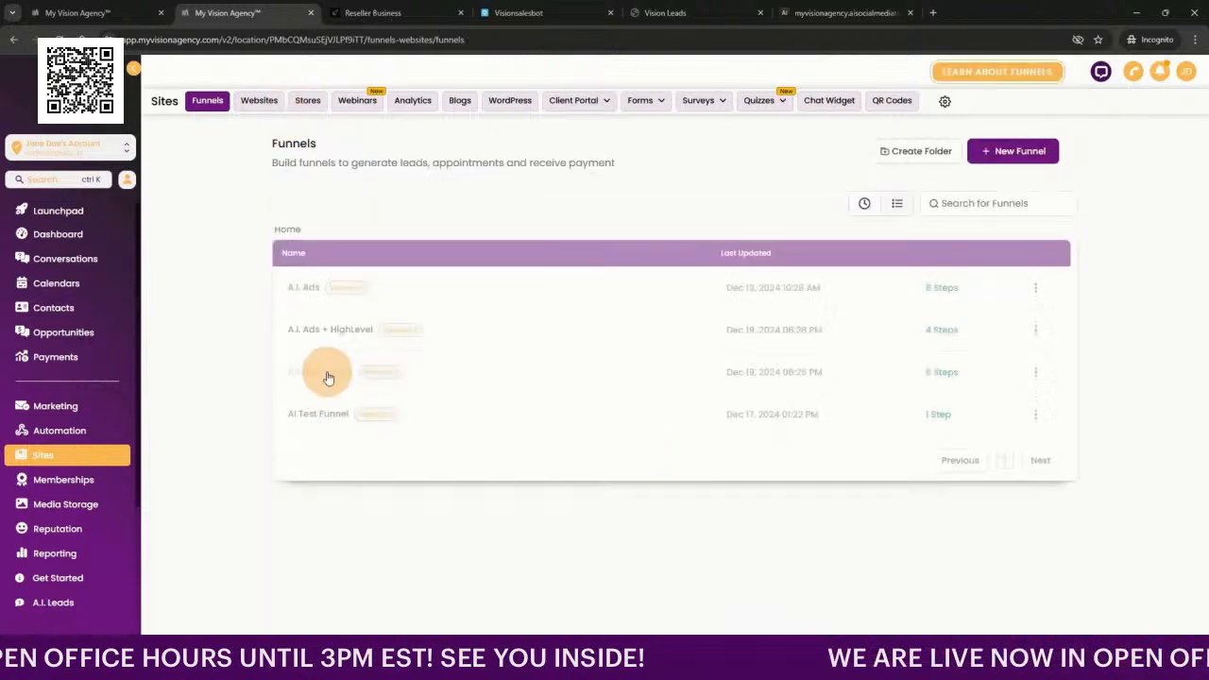
left_click(315, 333)
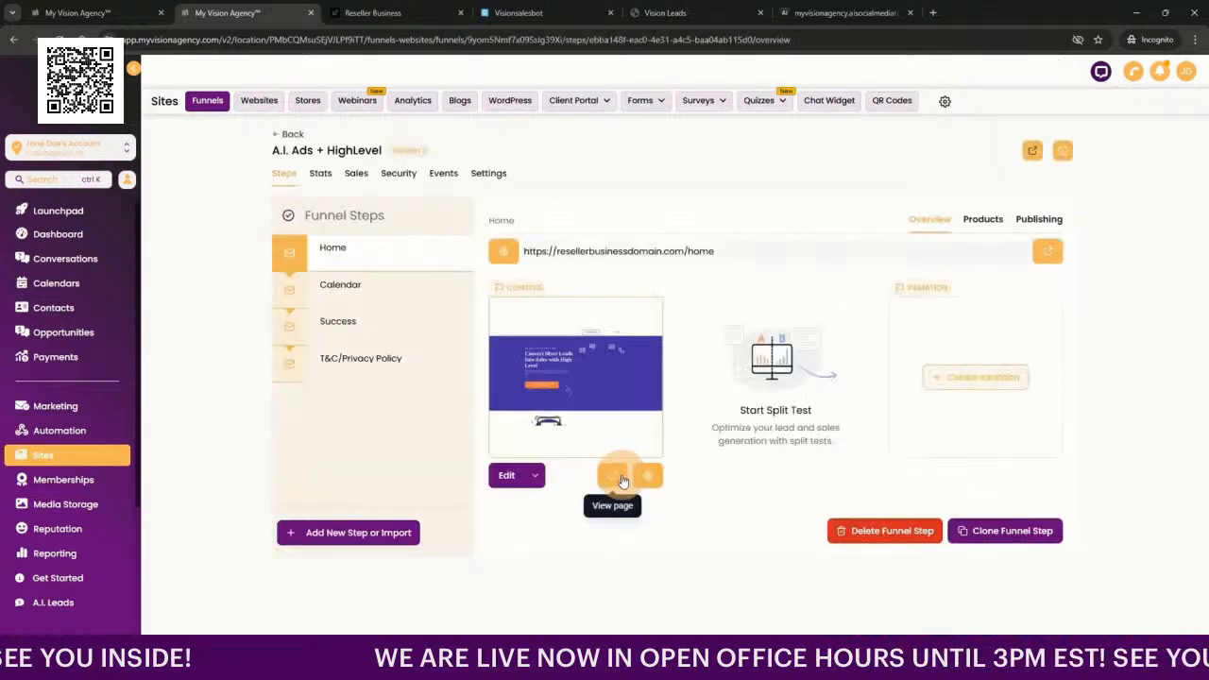
left_click(619, 486)
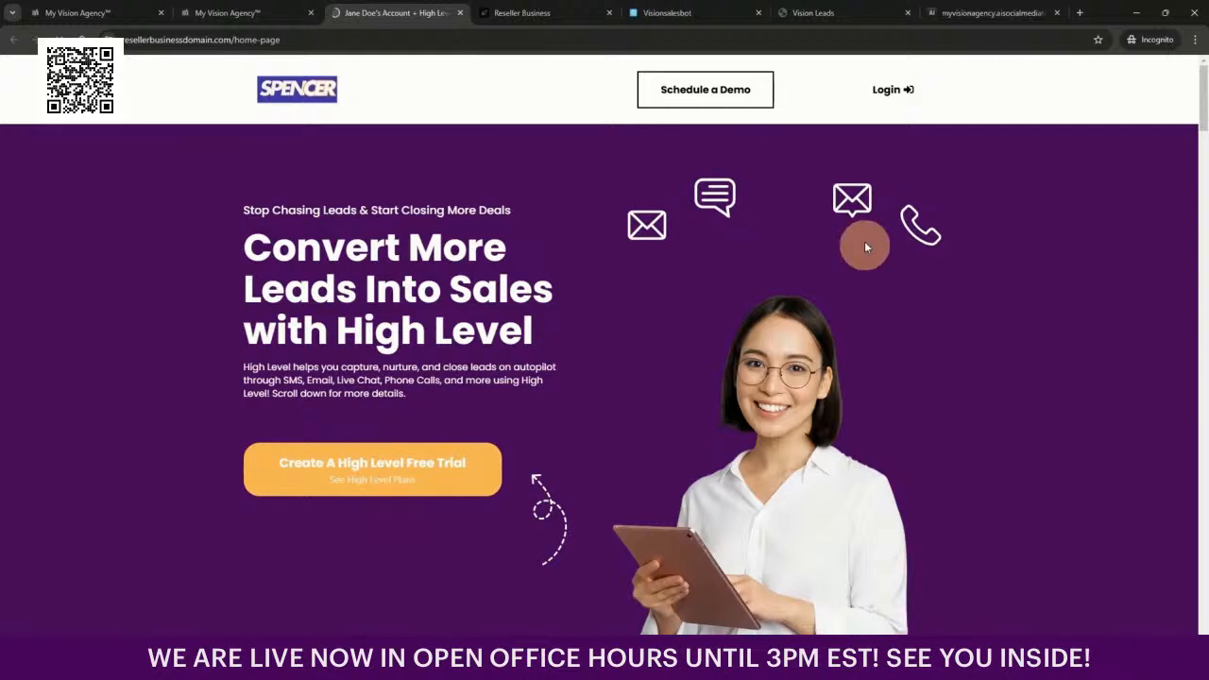
Step: Examine the previewed A.I. Ads + HighLevel home page's hero, Speed and Calendar sections for the applied brand colors
scroll(845, 513, "down", 4)
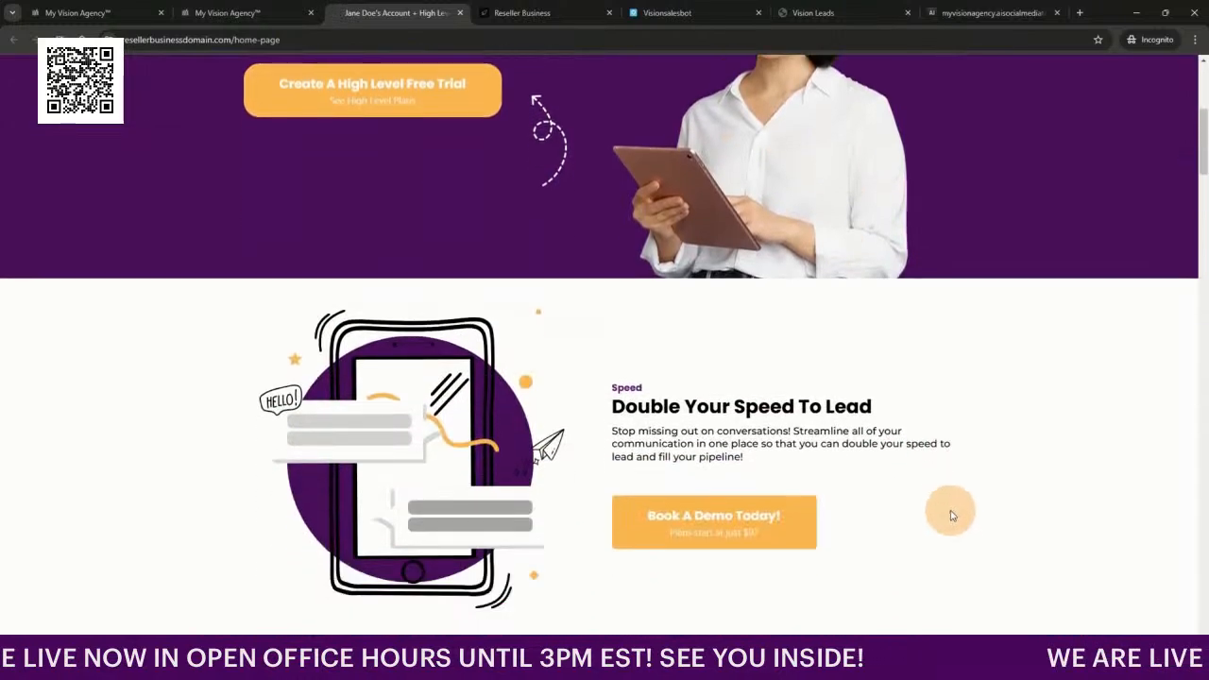
scroll(878, 497, "up", 2)
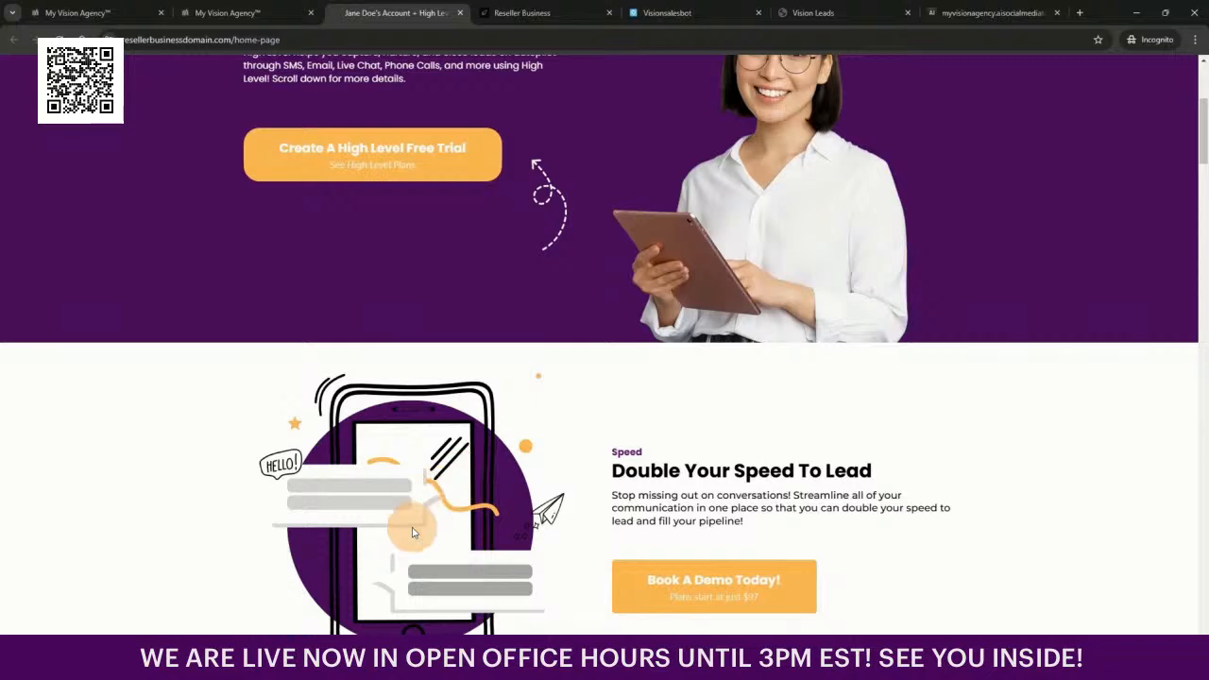
scroll(392, 491, "down", 4)
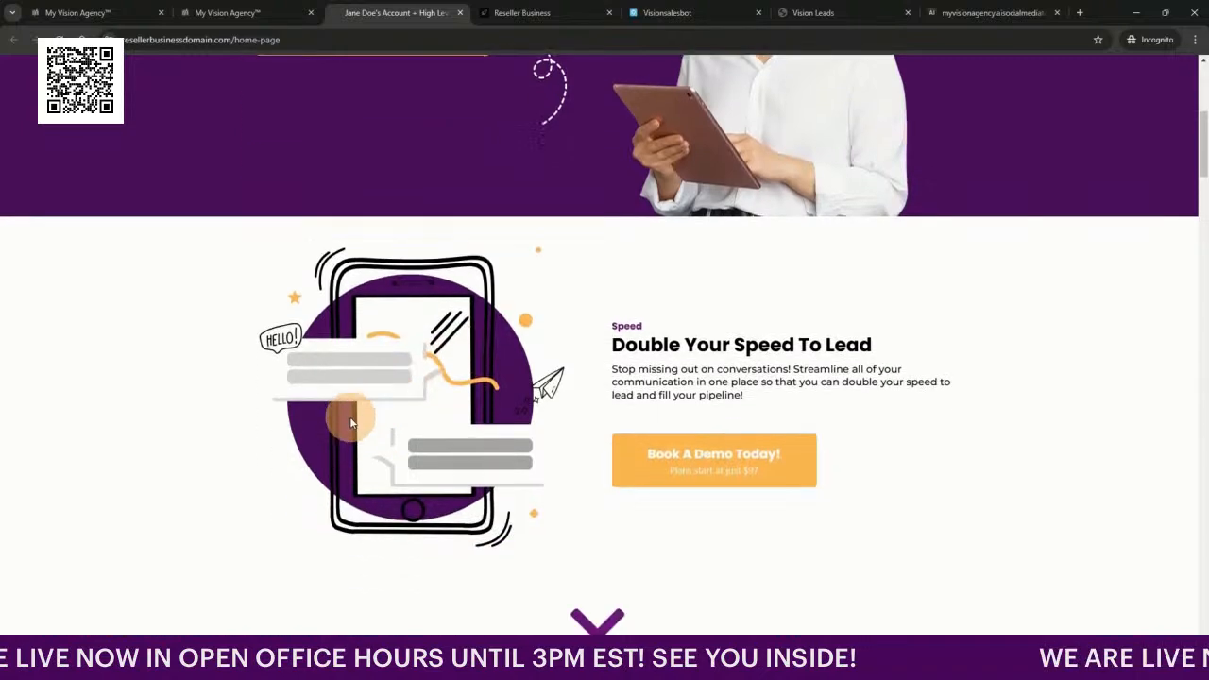
scroll(402, 558, "down", 2)
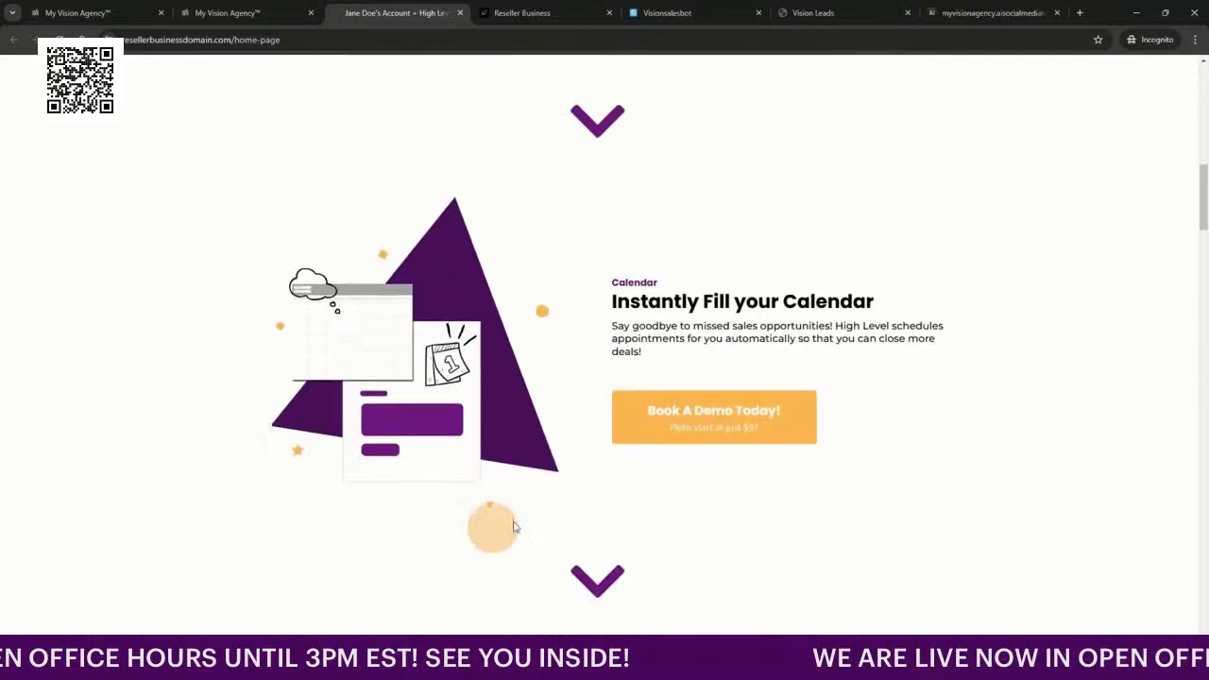
scroll(444, 397, "up", 4)
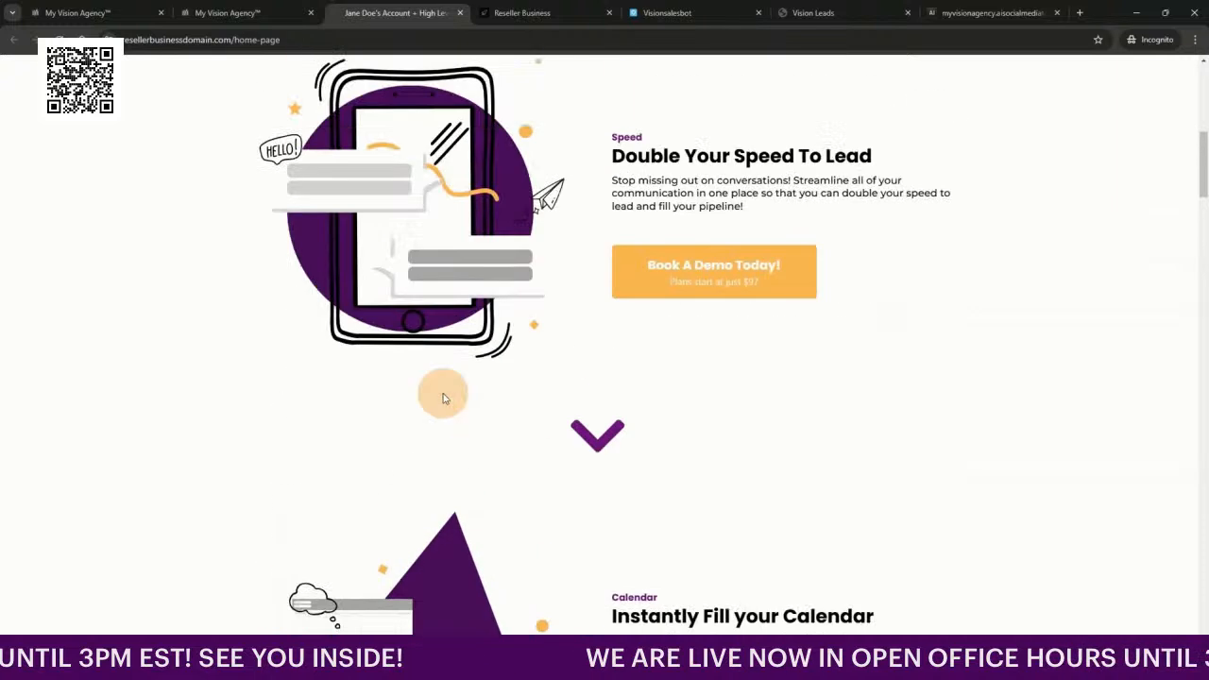
Step: Return from the preview to the member account's funnel page and open the Community area
left_click(251, 14)
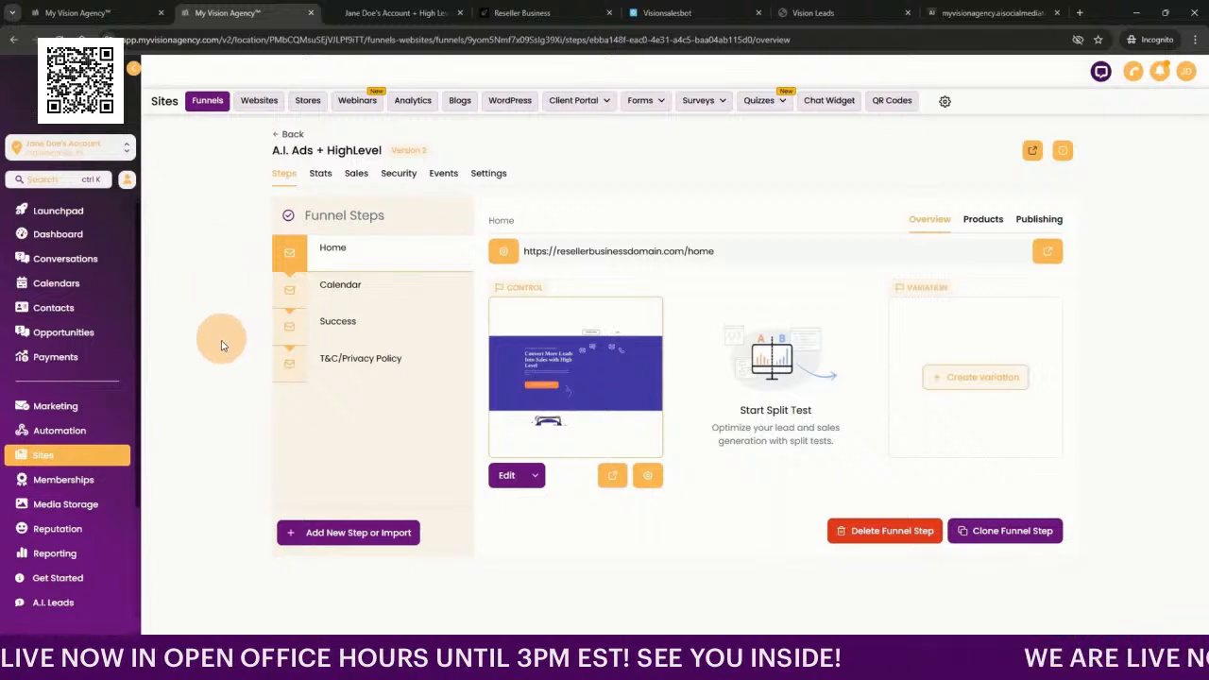
scroll(66, 510, "down", 2)
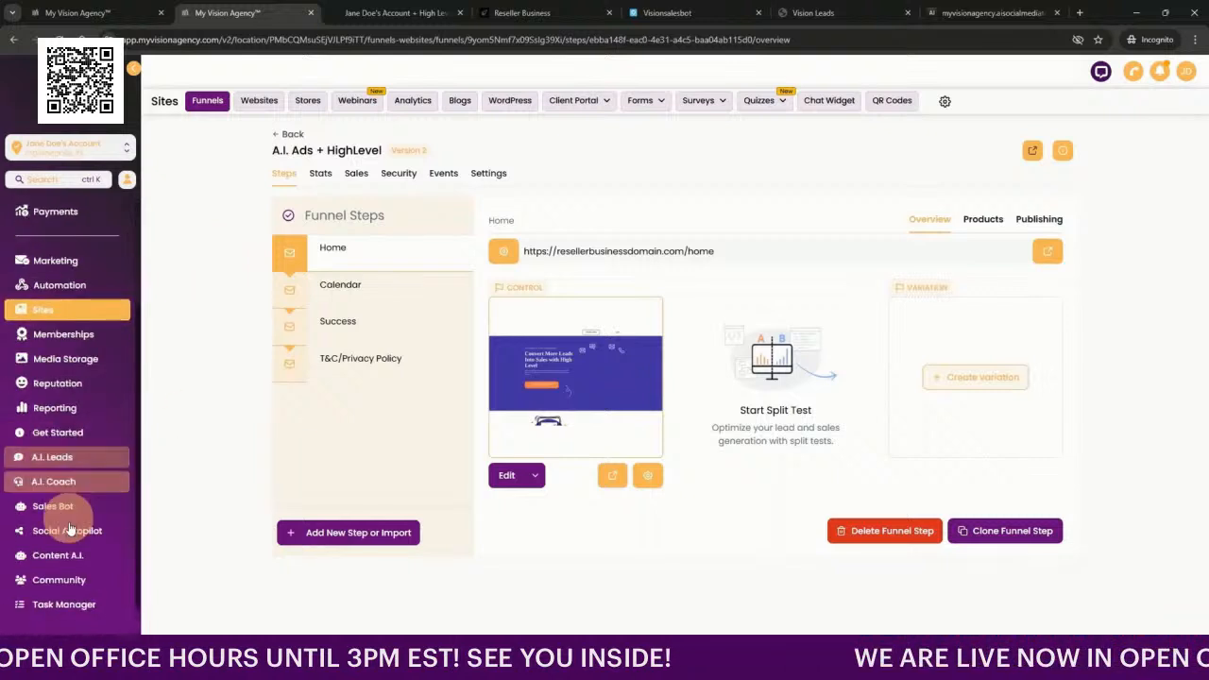
left_click(71, 580)
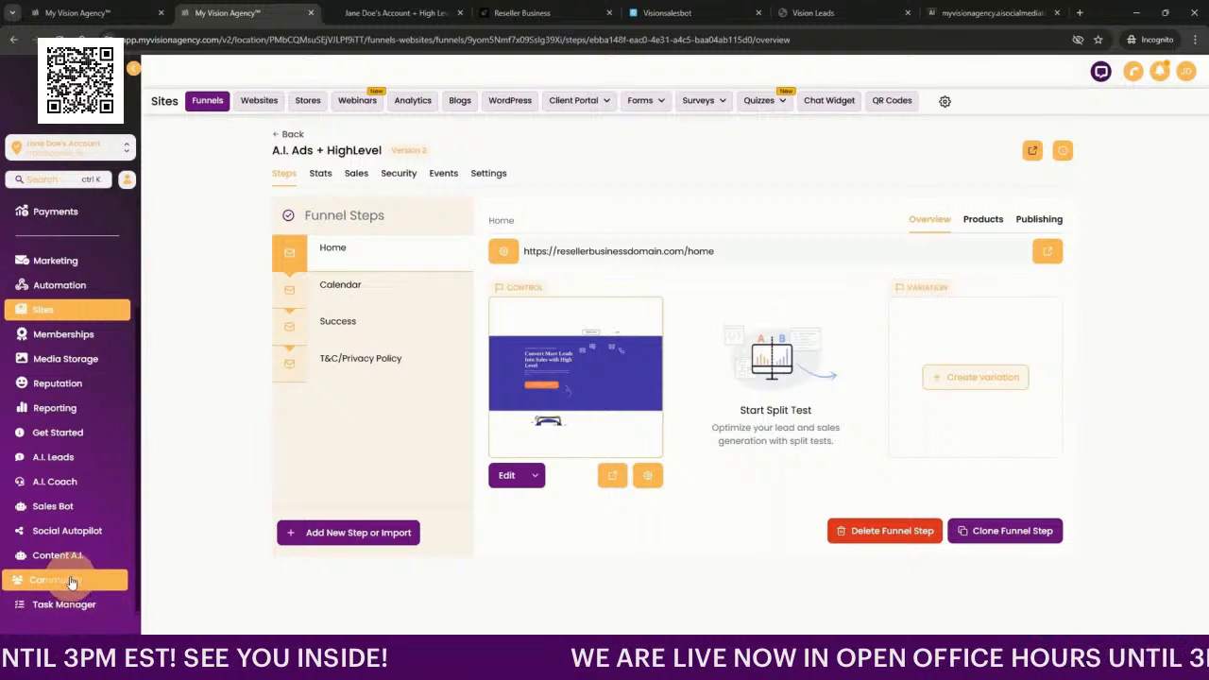